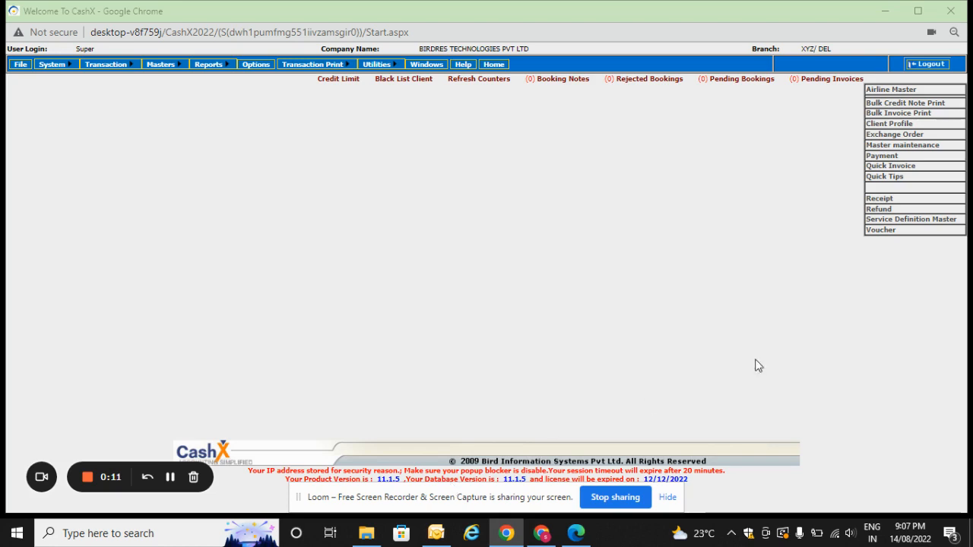
{"action": "left_click", "coordinate": [902, 169]}
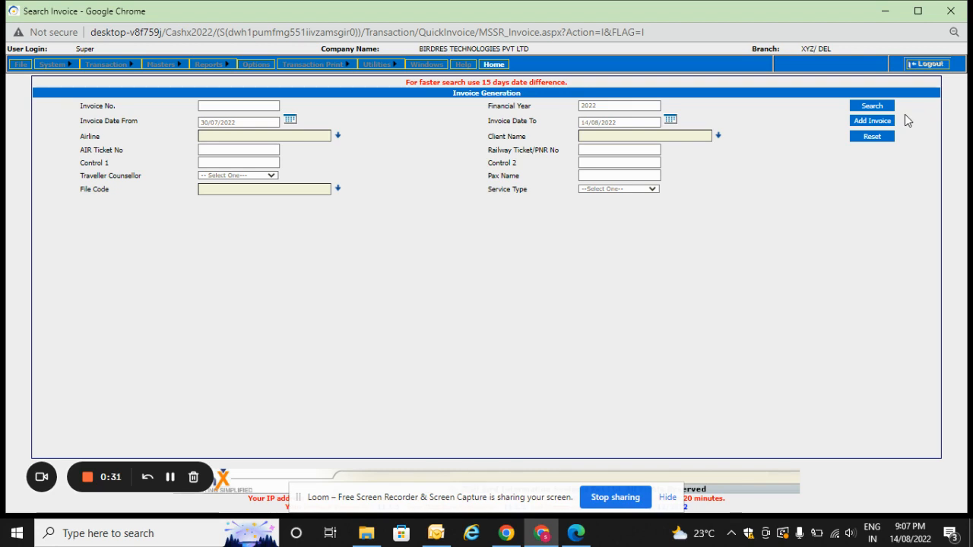
{"action": "left_click", "coordinate": [496, 65]}
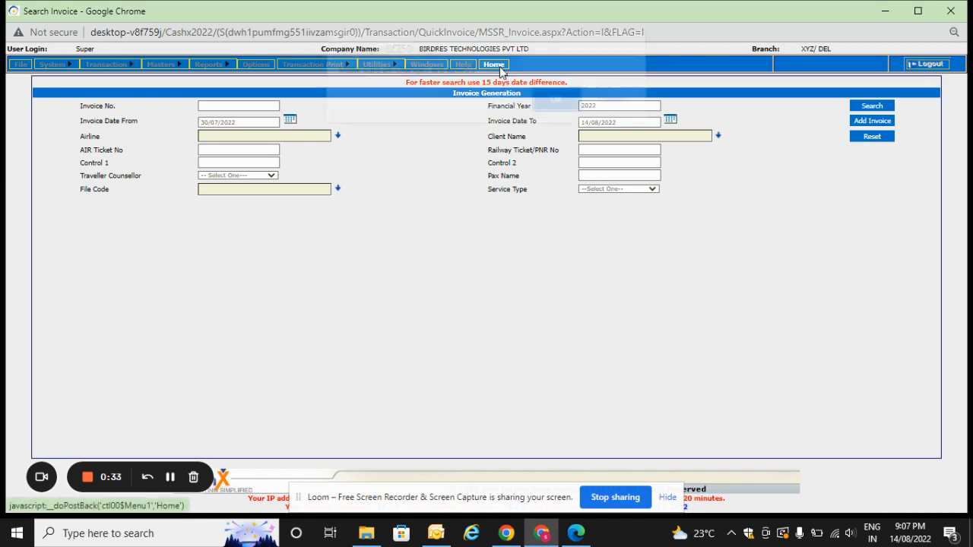
{"action": "left_click", "coordinate": [556, 106]}
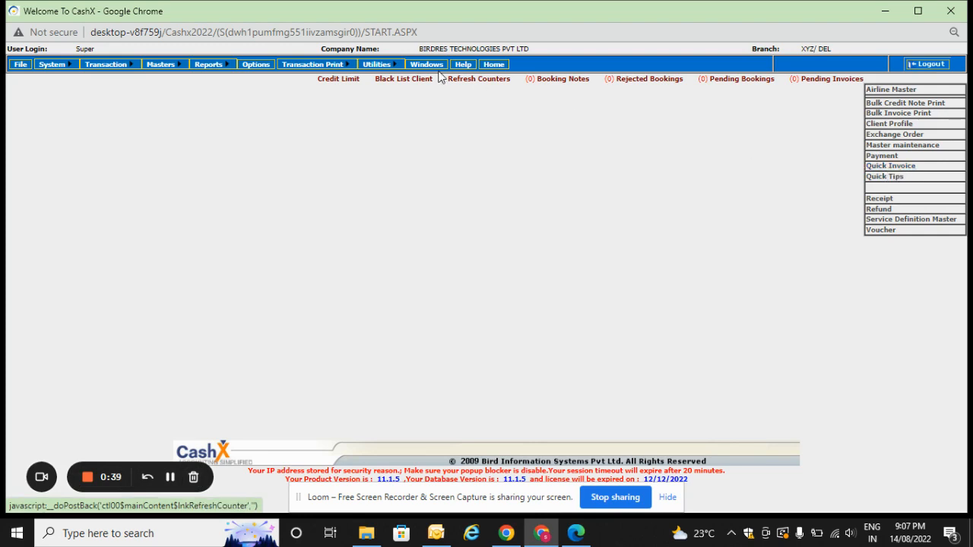
Open Invoice Generation from the transaction functions and start a new invoice.
{"action": "mouse_move", "coordinate": [106, 65]}
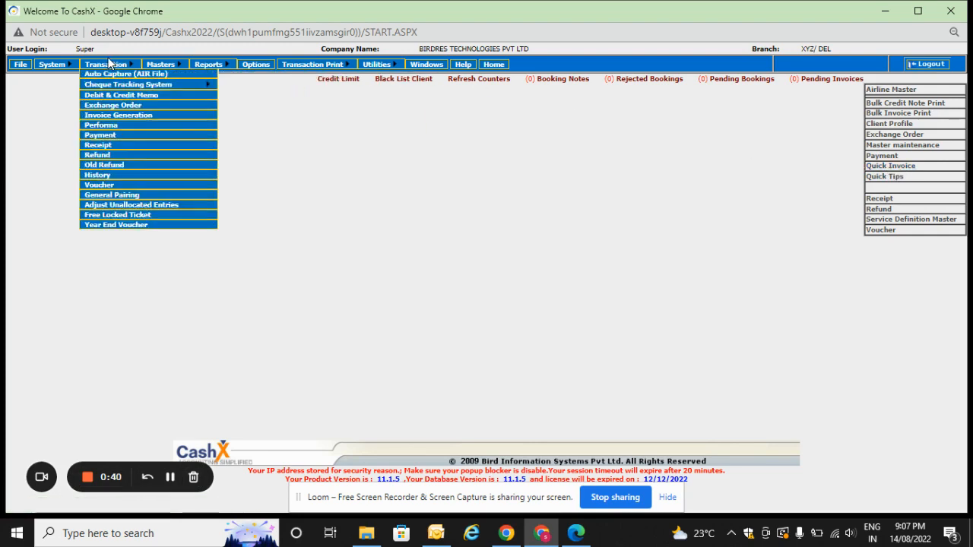
{"action": "left_click", "coordinate": [120, 118]}
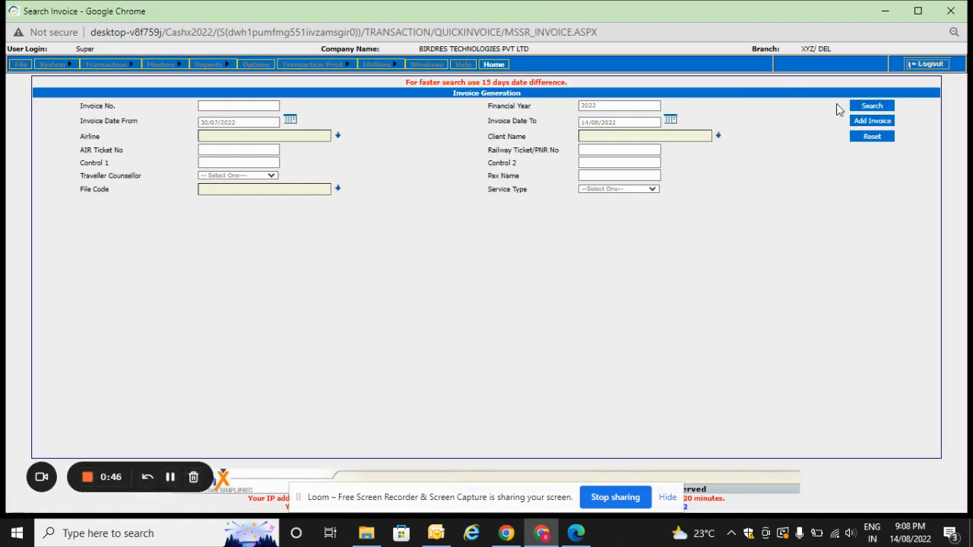
{"action": "left_click", "coordinate": [872, 122]}
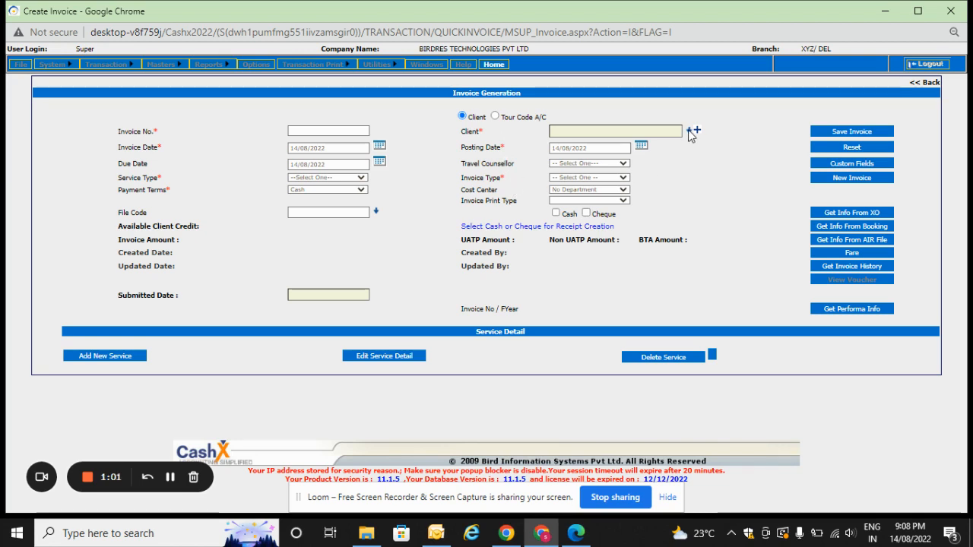
Search the client list by client name and assign the matching 2022 walk-in account to the invoice.
{"action": "double_click", "coordinate": [470, 131]}
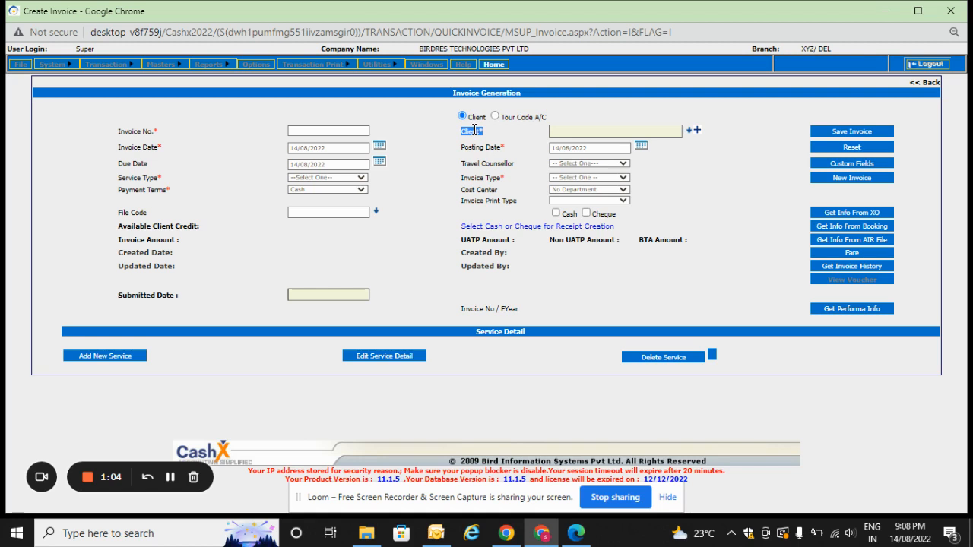
{"action": "left_click", "coordinate": [692, 133]}
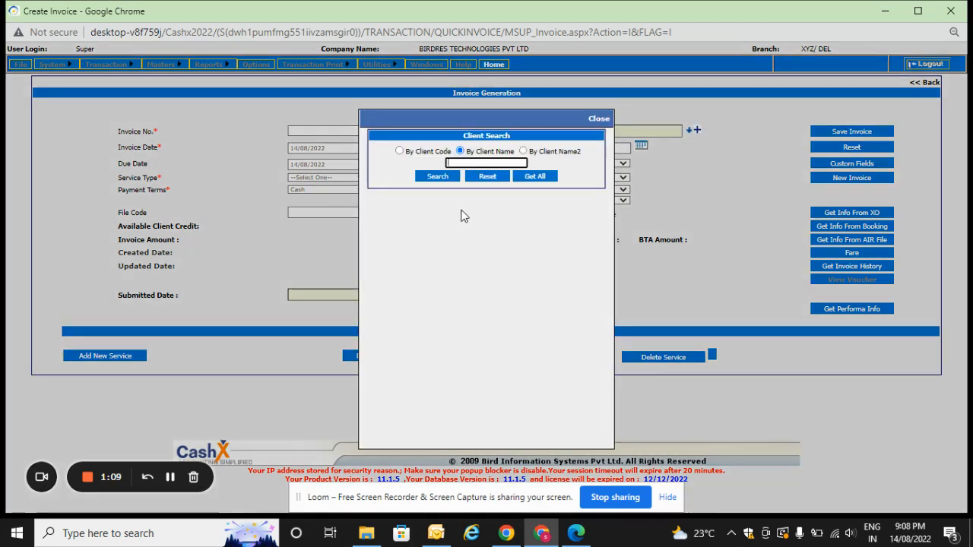
{"action": "left_click", "coordinate": [532, 175]}
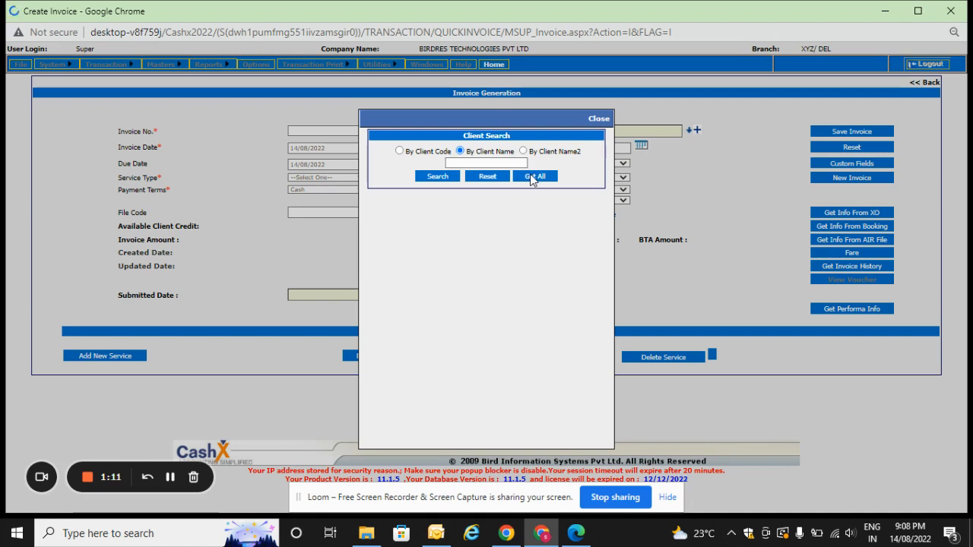
{"action": "left_click", "coordinate": [480, 163]}
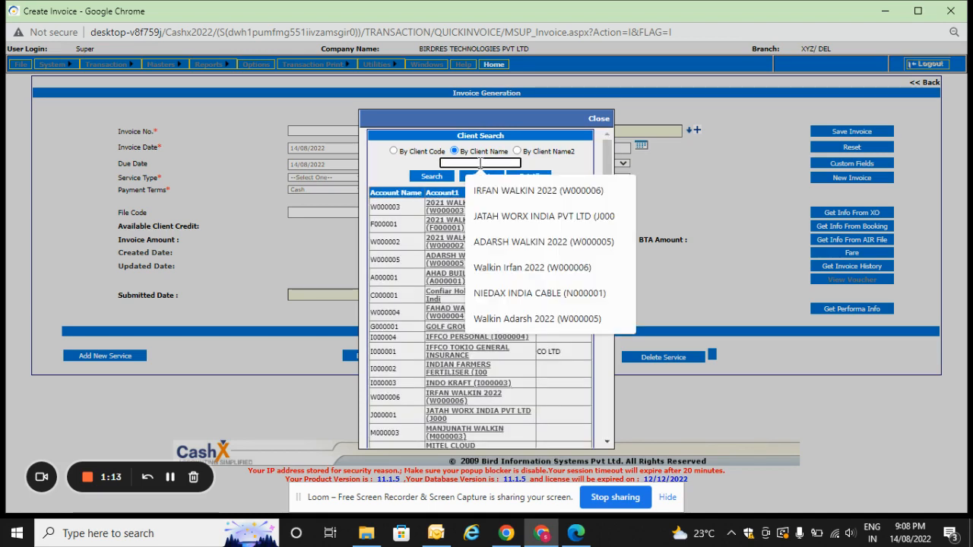
{"action": "type", "text": "adar"}
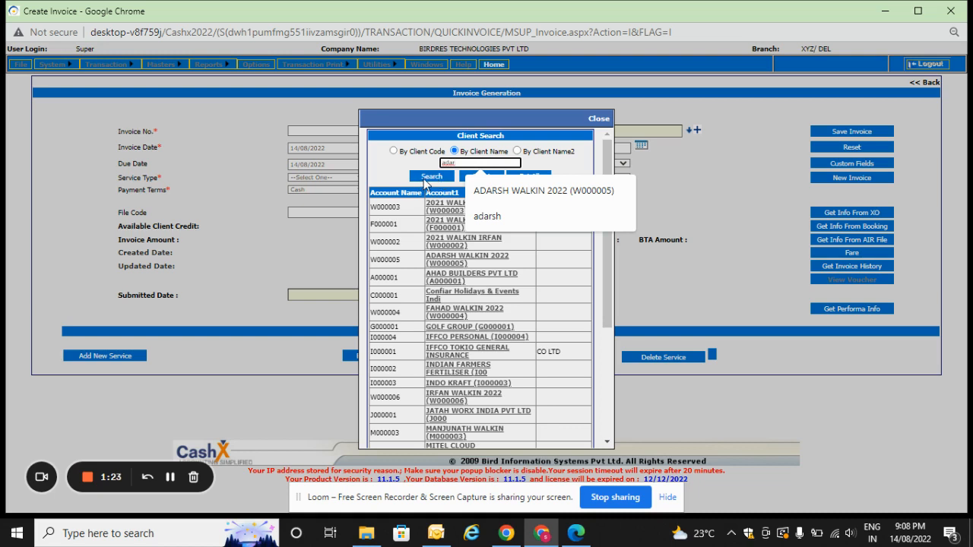
{"action": "left_click", "coordinate": [445, 176]}
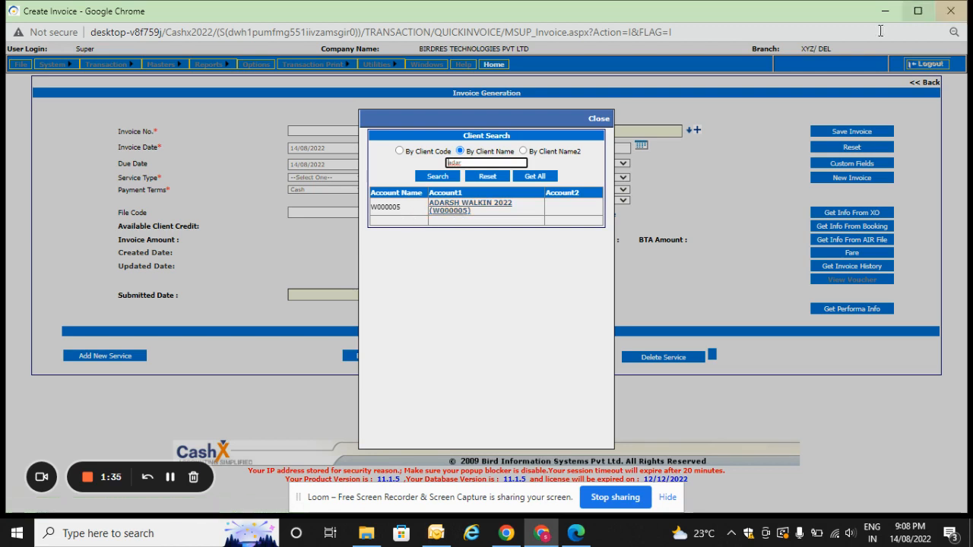
{"action": "left_click", "coordinate": [456, 204]}
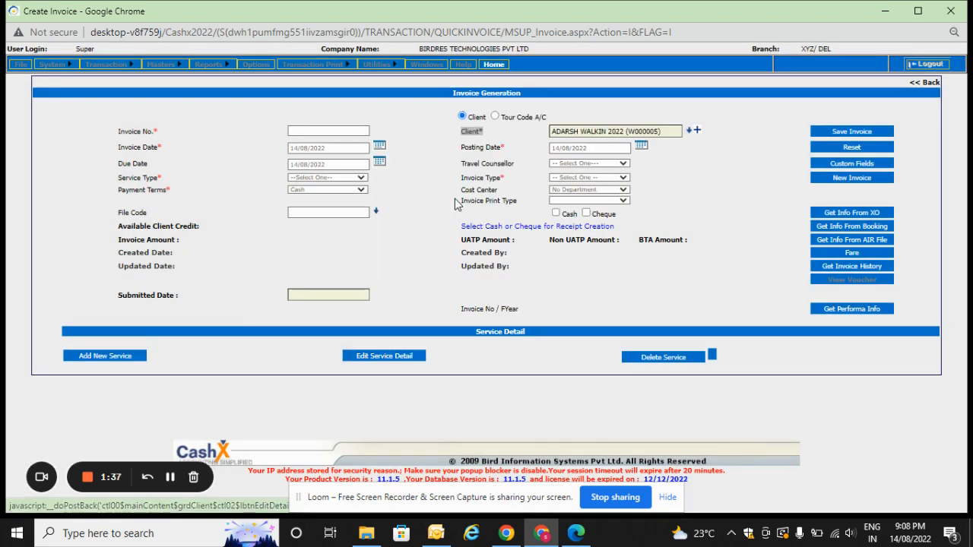
{"action": "left_click", "coordinate": [379, 145]}
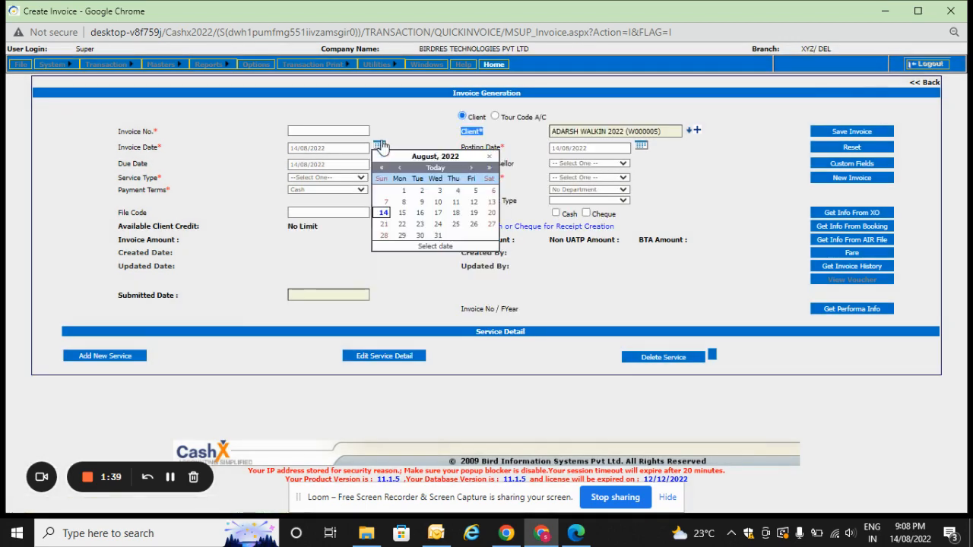
{"action": "left_click", "coordinate": [602, 147]}
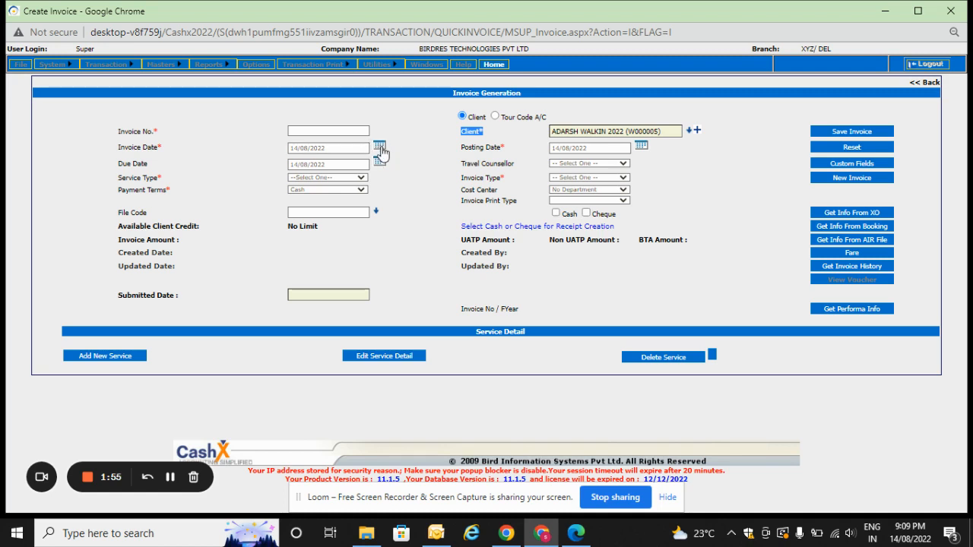
{"action": "left_click", "coordinate": [380, 149]}
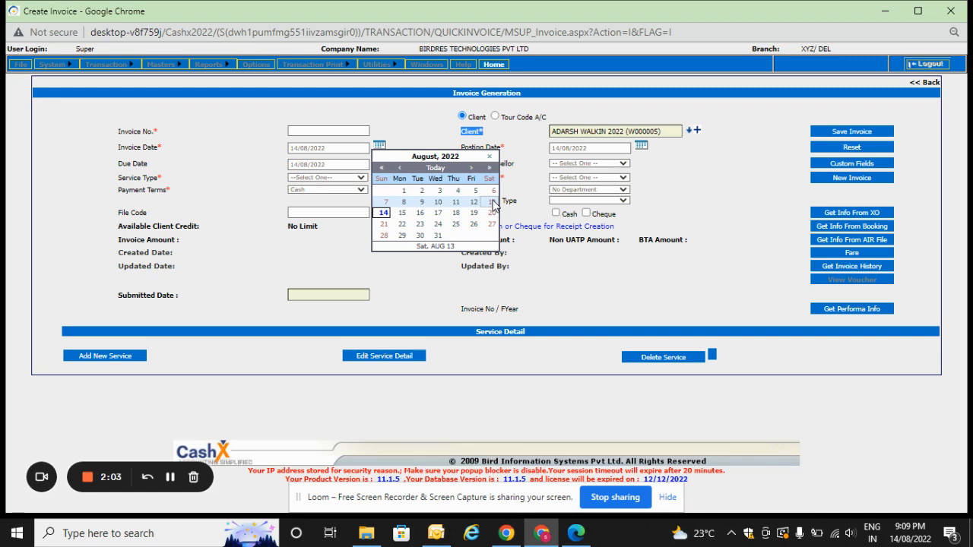
{"action": "left_click", "coordinate": [370, 317]}
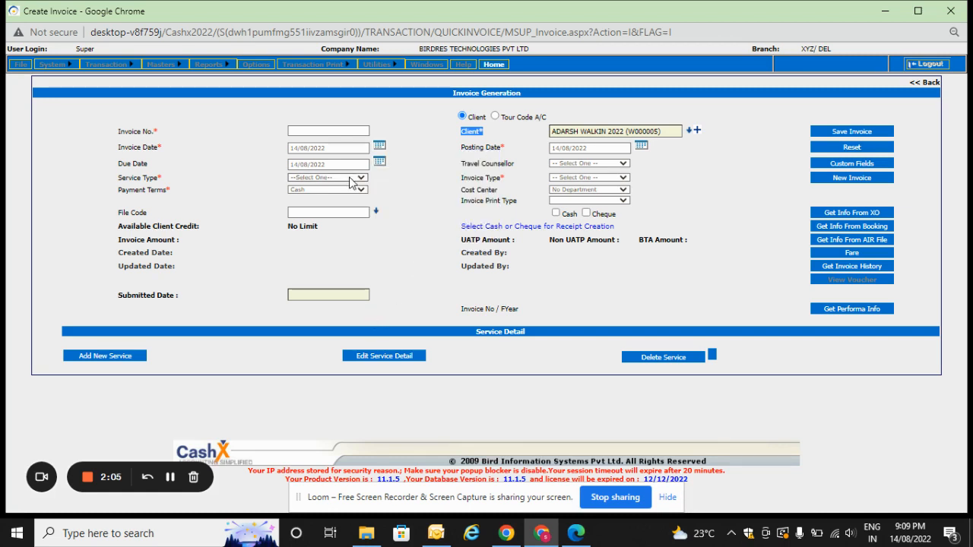
Set the invoice's service type to Airline and its invoice type to International.
{"action": "left_click", "coordinate": [131, 180]}
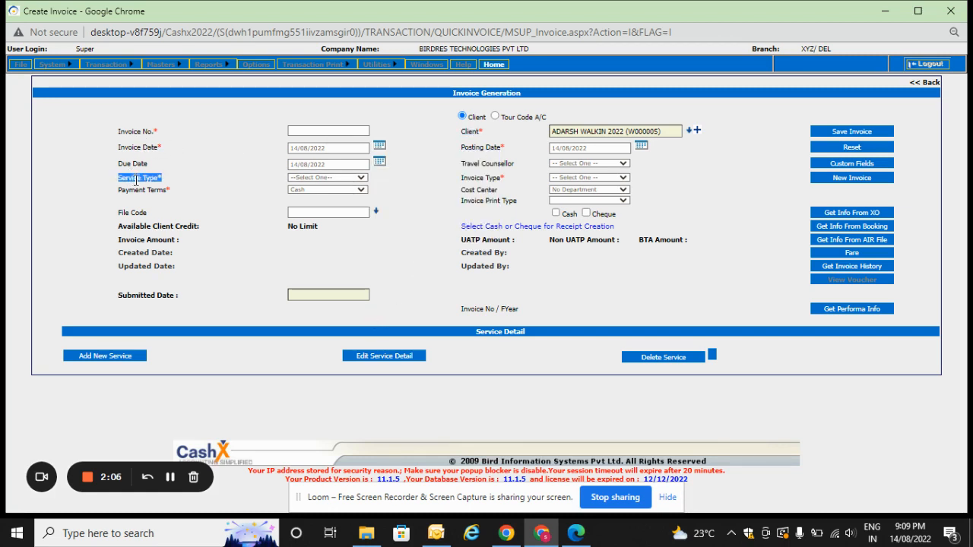
{"action": "left_click", "coordinate": [349, 177]}
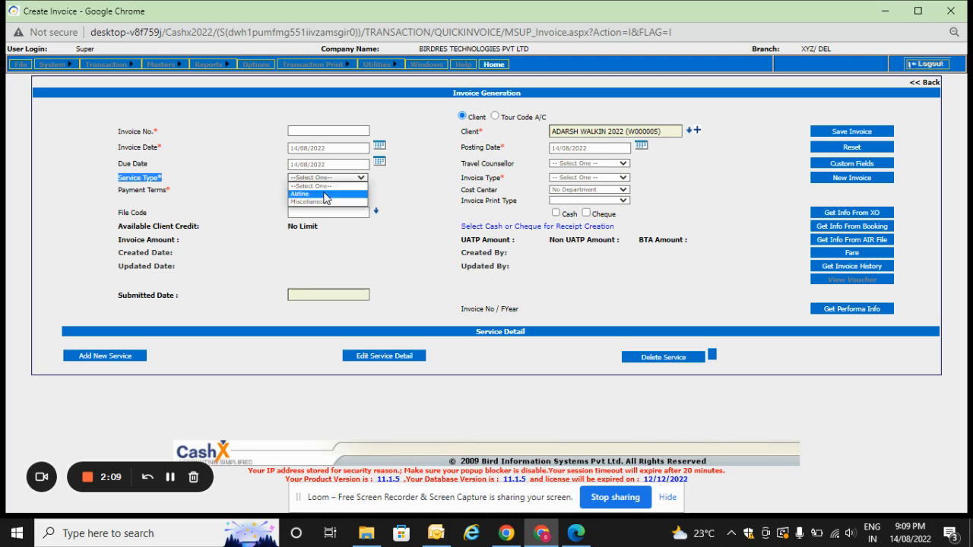
{"action": "left_click", "coordinate": [325, 194]}
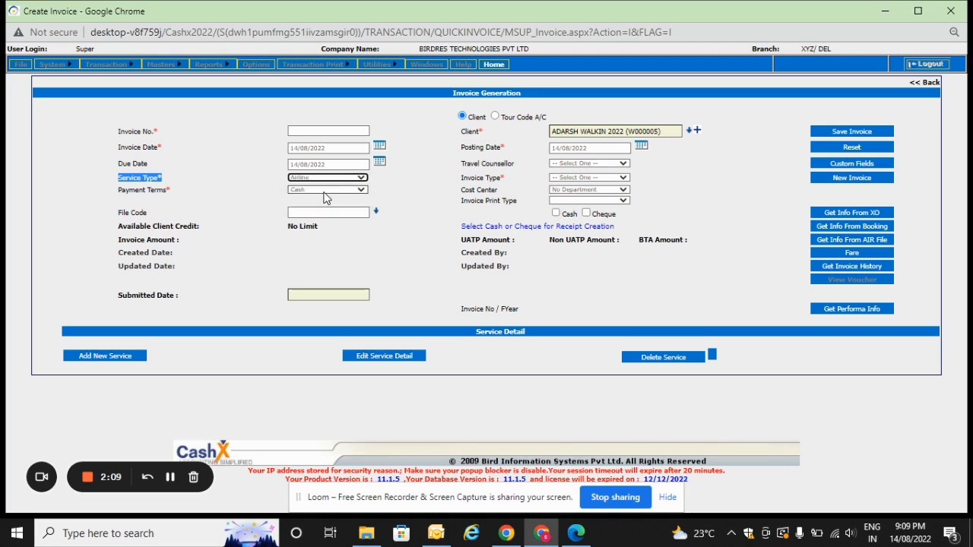
{"action": "left_click", "coordinate": [584, 178]}
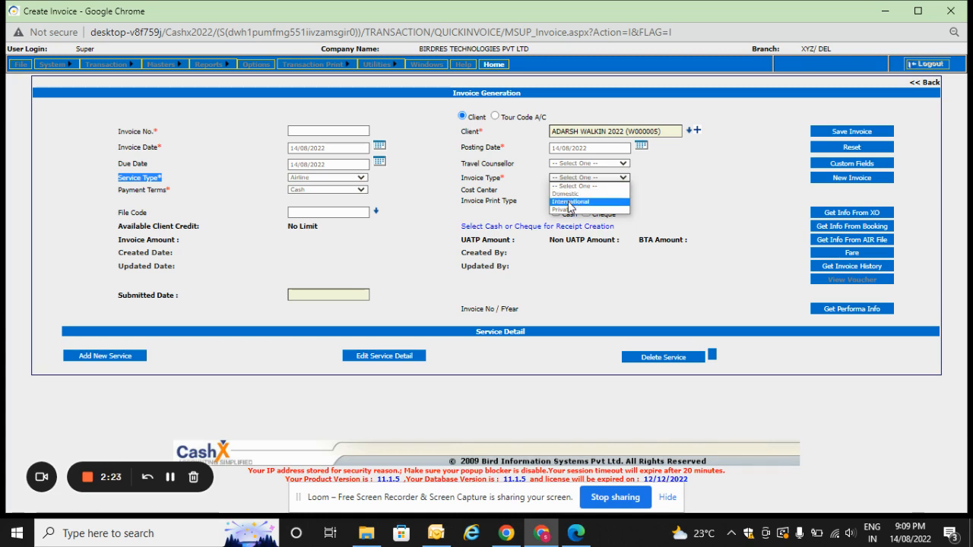
{"action": "left_click", "coordinate": [569, 203]}
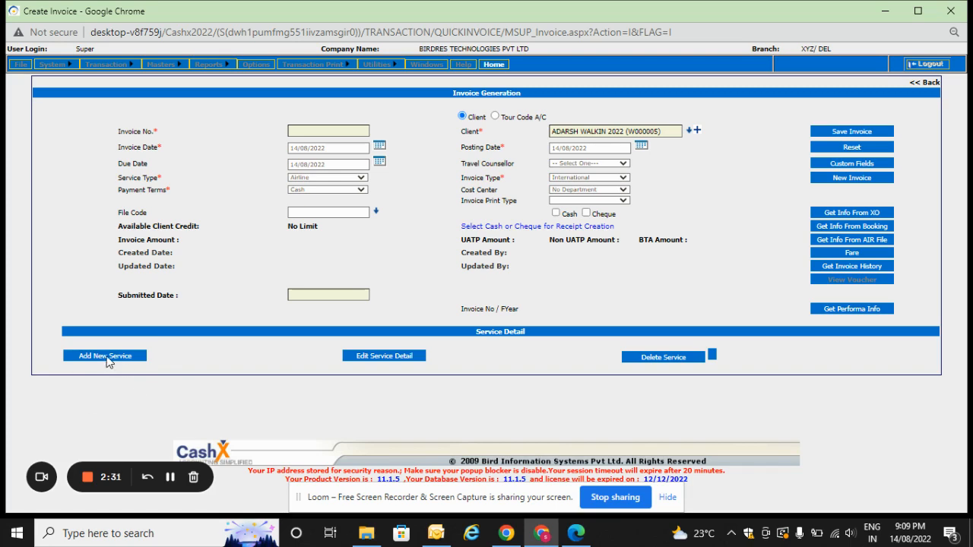
Add a new service line to the invoice with the service category Air Travel-International.
{"action": "left_click", "coordinate": [106, 357]}
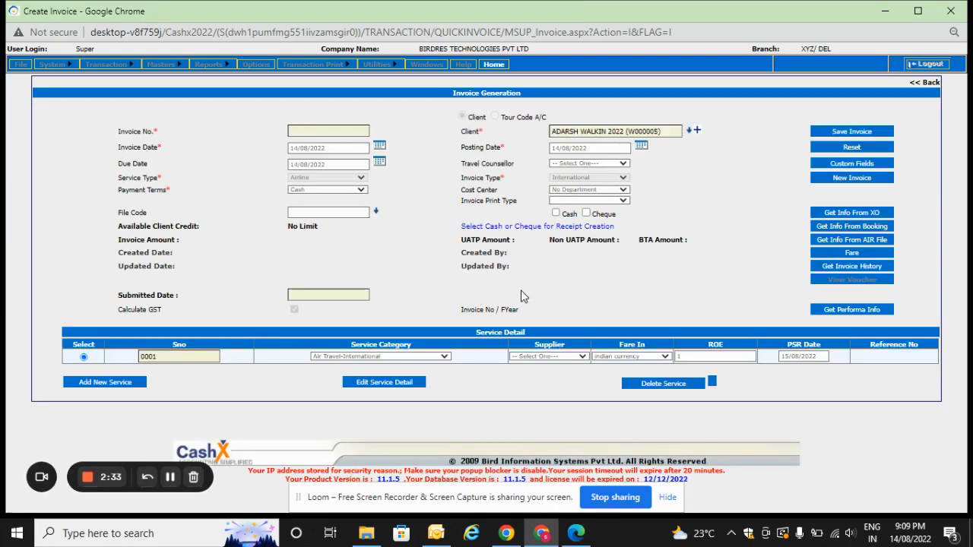
{"action": "left_click", "coordinate": [408, 358]}
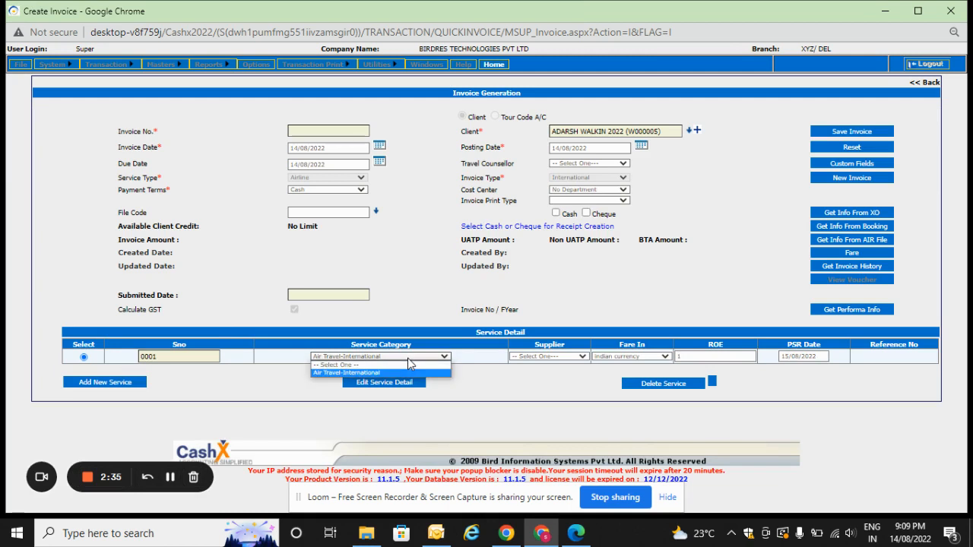
{"action": "left_click", "coordinate": [368, 374]}
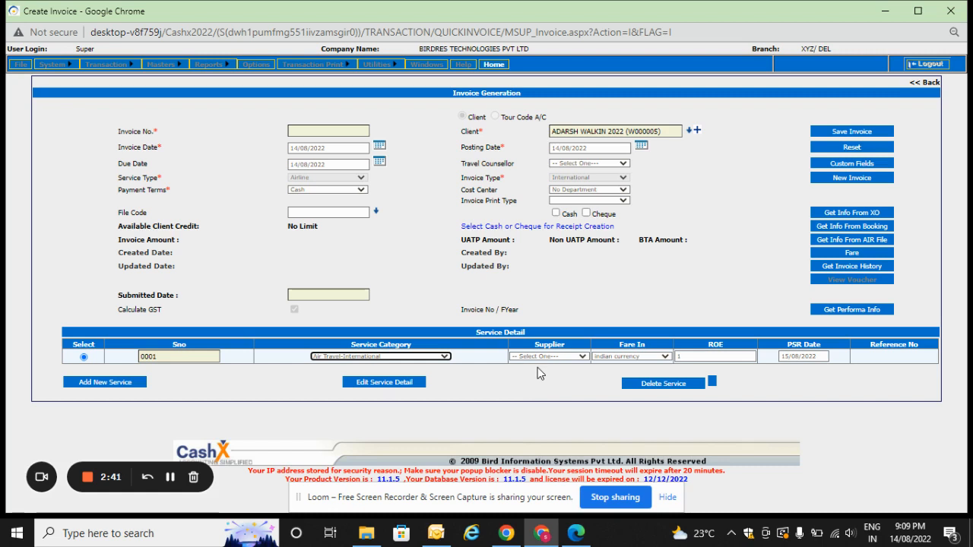
Set the supplier of service line 0001 to TRAVEL BOUTIQUE-TBO.
{"action": "key", "text": "Tab"}
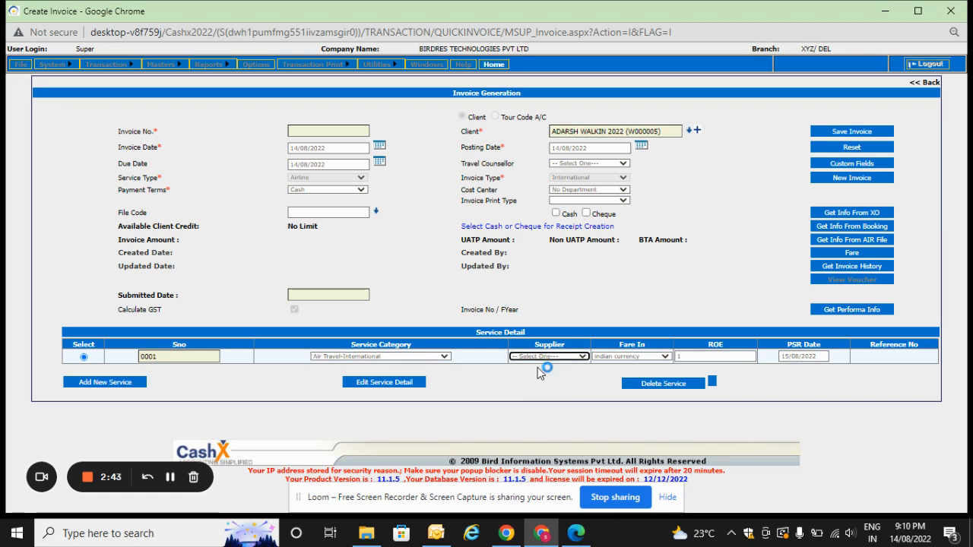
{"action": "left_click", "coordinate": [584, 358]}
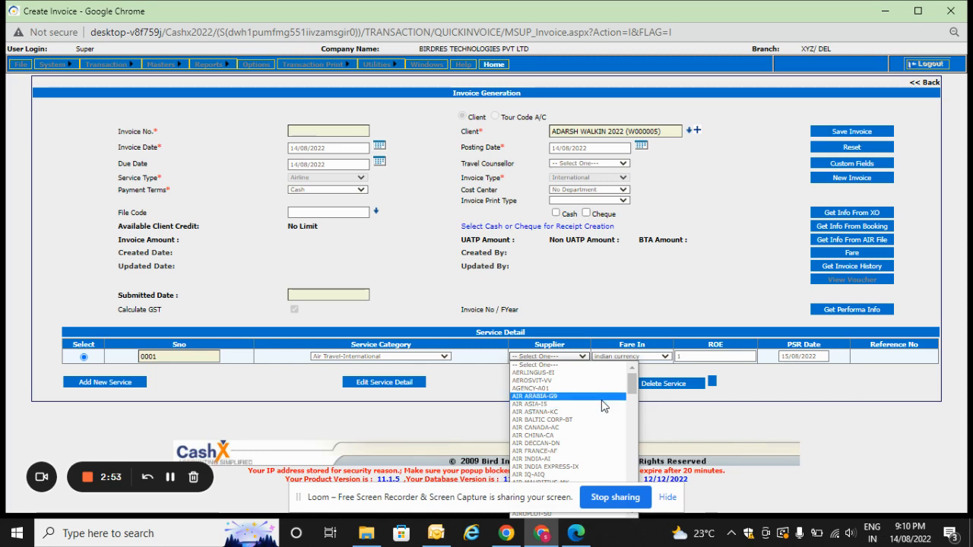
{"action": "type", "text": "tr"}
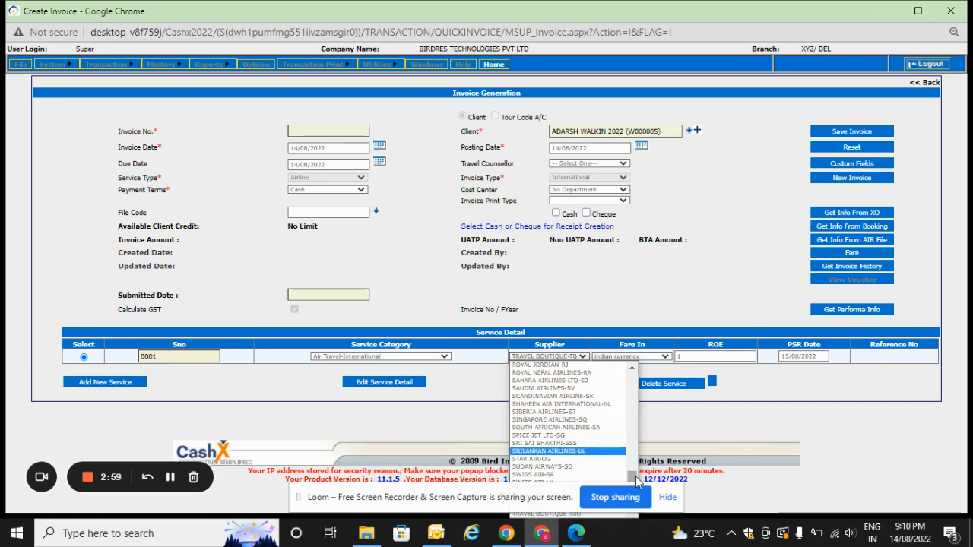
{"action": "left_click_drag", "start_coordinate": [636, 480], "coordinate": [639, 398]}
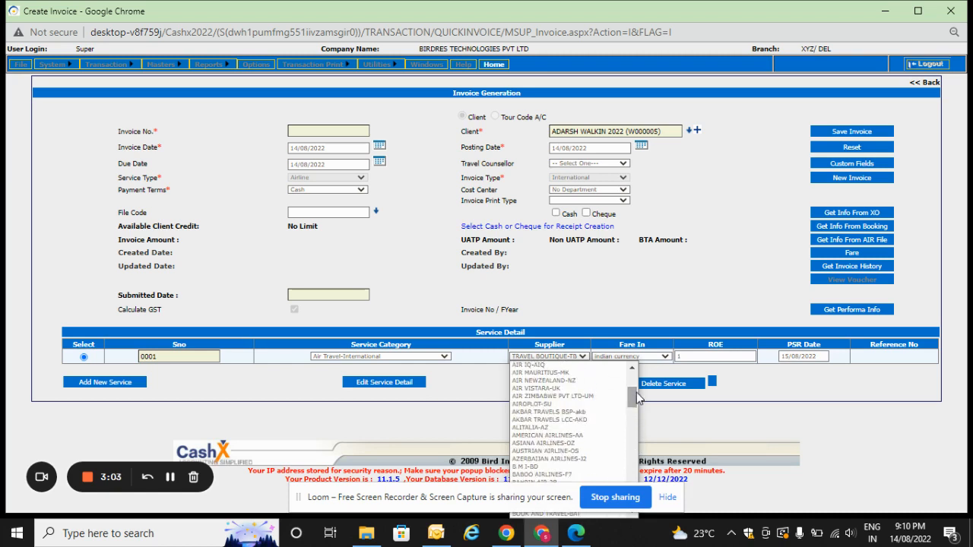
{"action": "key", "text": "t"}
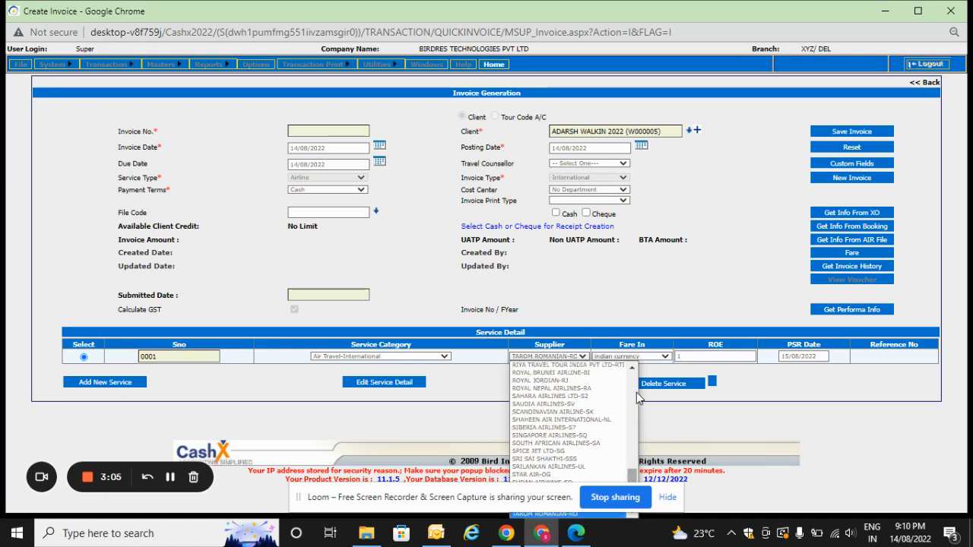
{"action": "key", "text": "t"}
{"action": "key", "text": "t"}
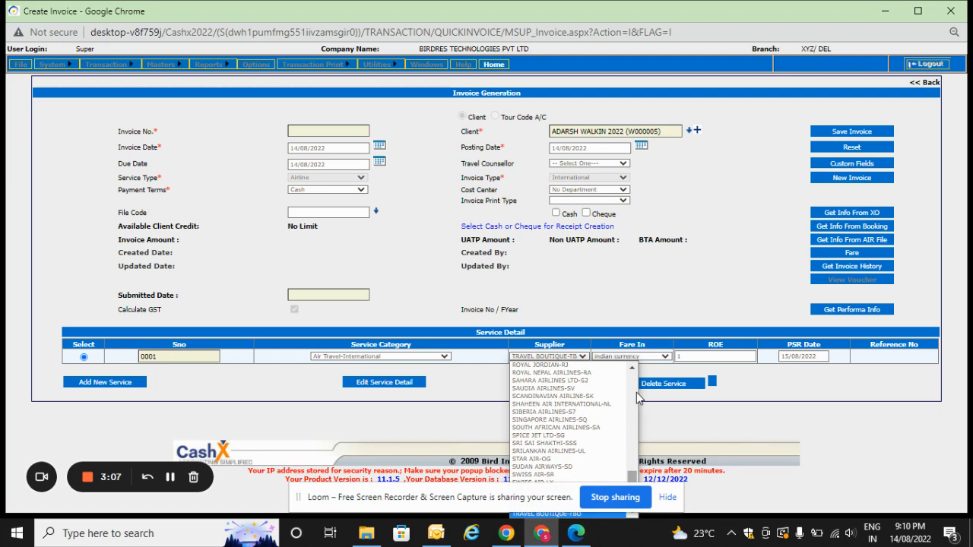
{"action": "key", "text": "Return"}
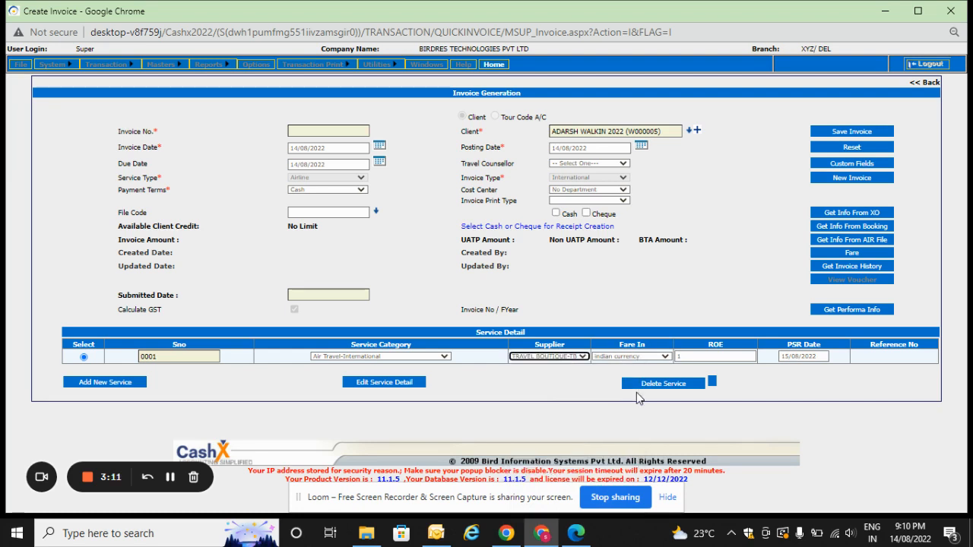
Open the details of service line 0001 for editing and enter the passenger's full name with the title MR.
{"action": "left_click", "coordinate": [386, 386]}
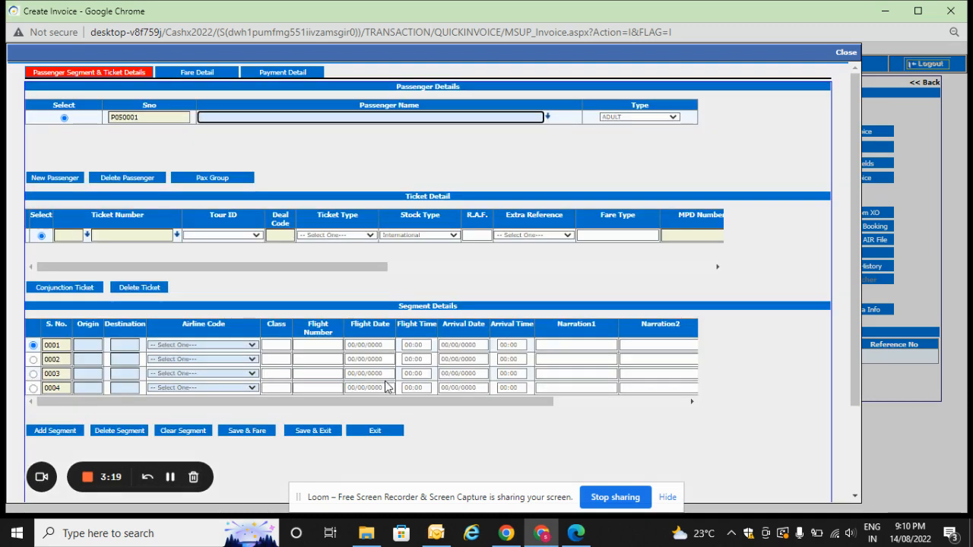
{"action": "left_click", "coordinate": [253, 117]}
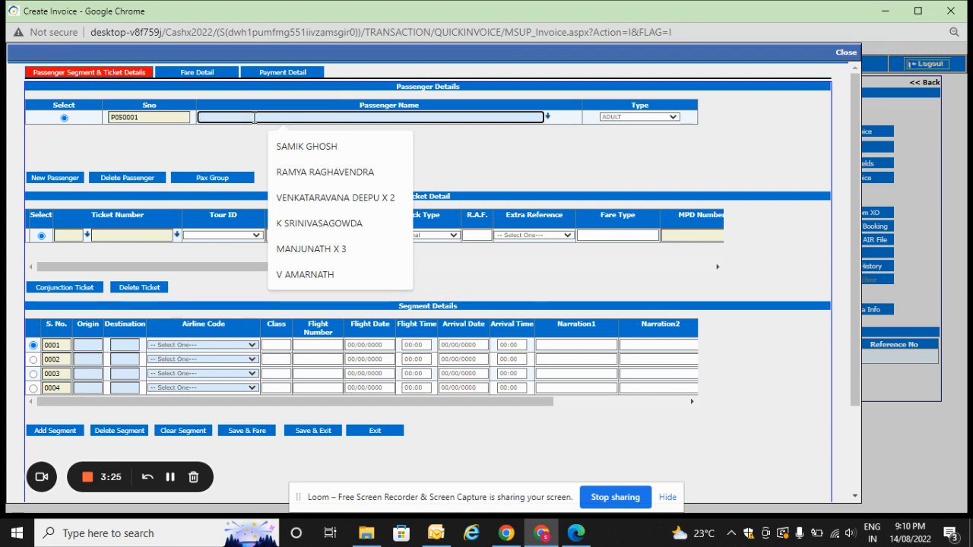
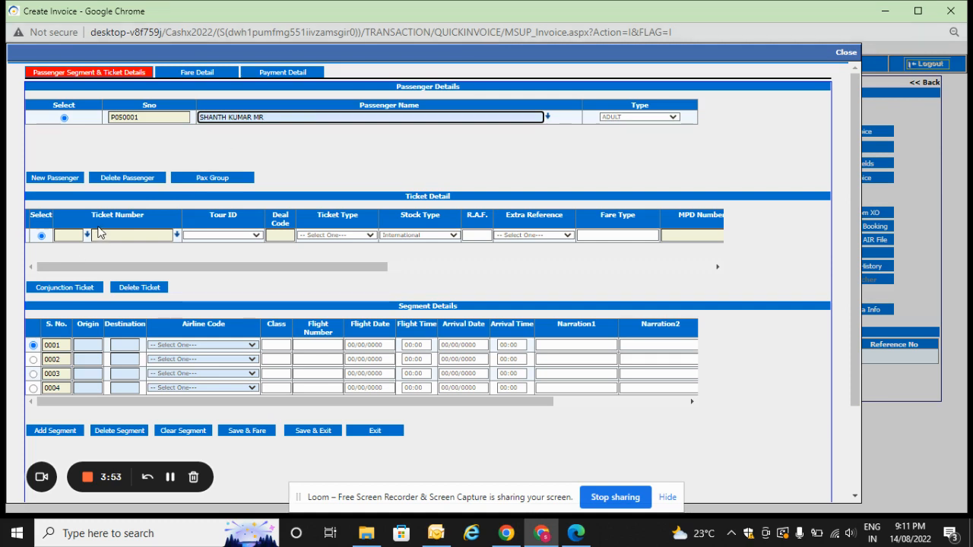
Enter 789 as the airline code of the passenger's ticket number.
{"action": "left_click", "coordinate": [68, 236]}
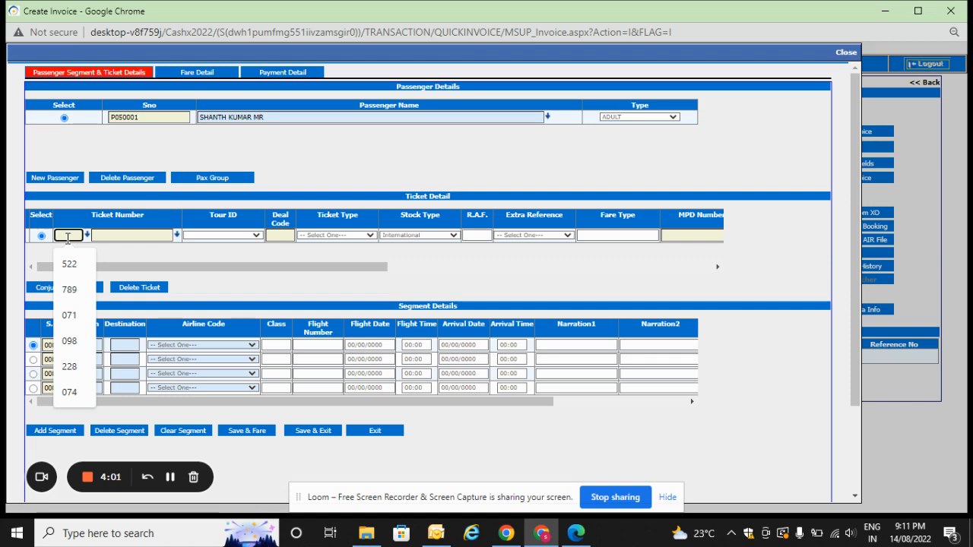
{"action": "type", "text": "789"}
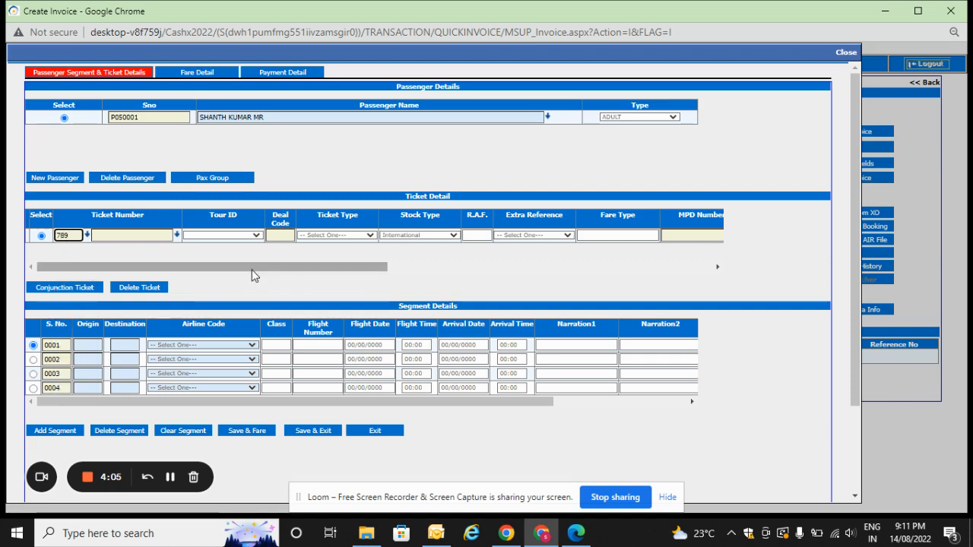
{"action": "key", "text": "Tab"}
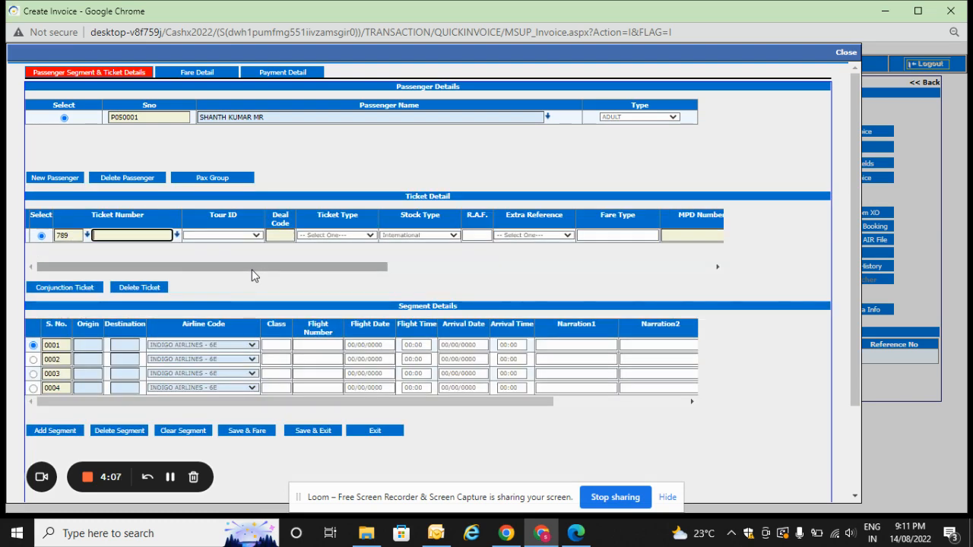
Change the airline code of the ticket number to 098.
{"action": "left_click", "coordinate": [81, 236]}
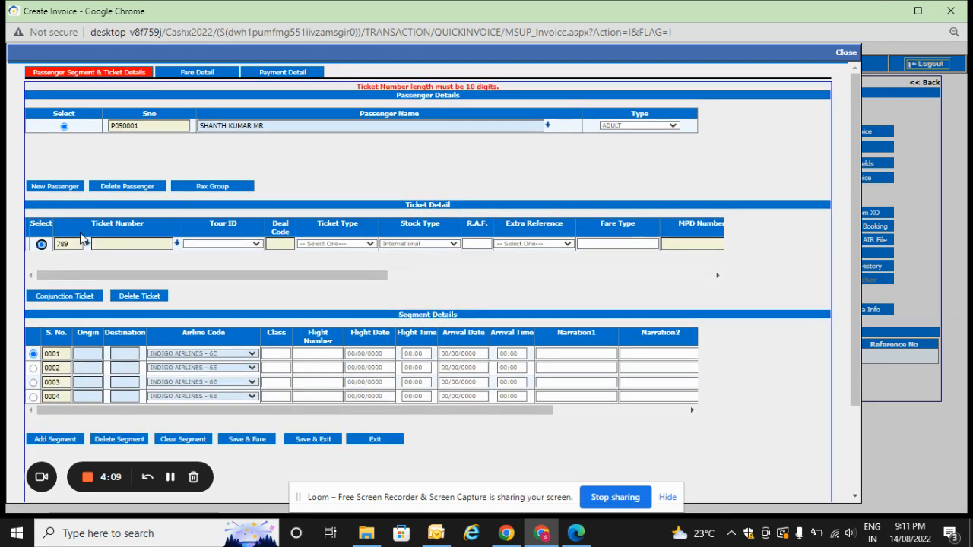
{"action": "left_click", "coordinate": [80, 241]}
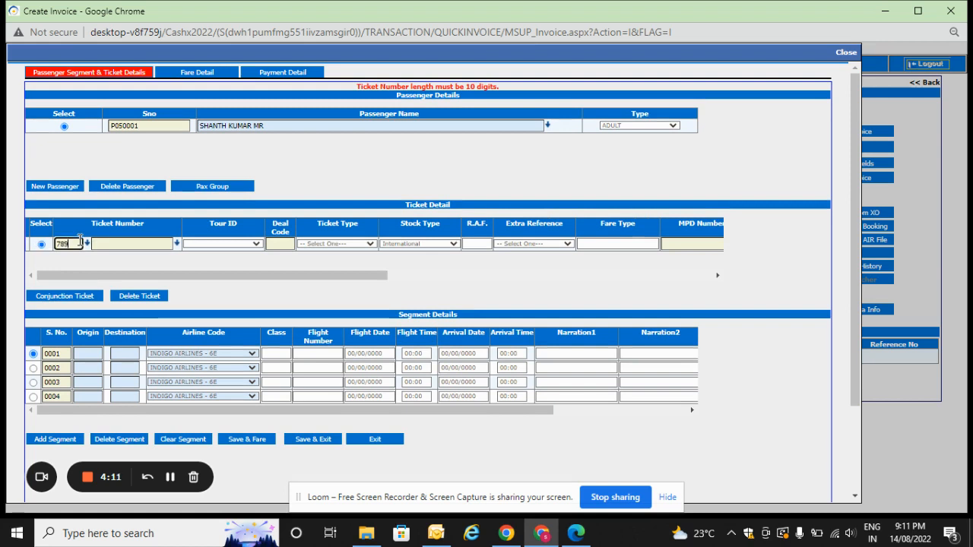
{"action": "key", "text": "BackSpace"}
{"action": "key", "text": "BackSpace"}
{"action": "key", "text": "BackSpace"}
{"action": "type", "text": "098"}
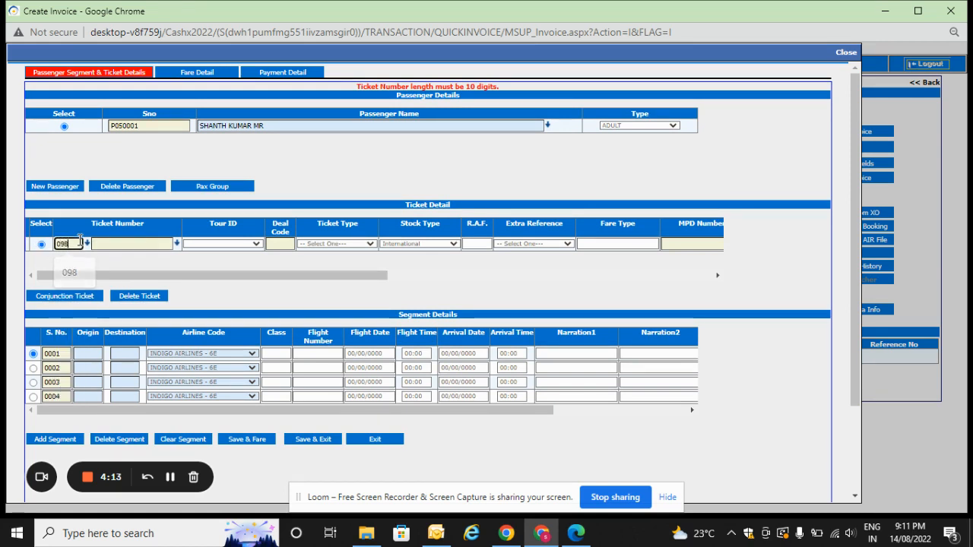
{"action": "key", "text": "Tab"}
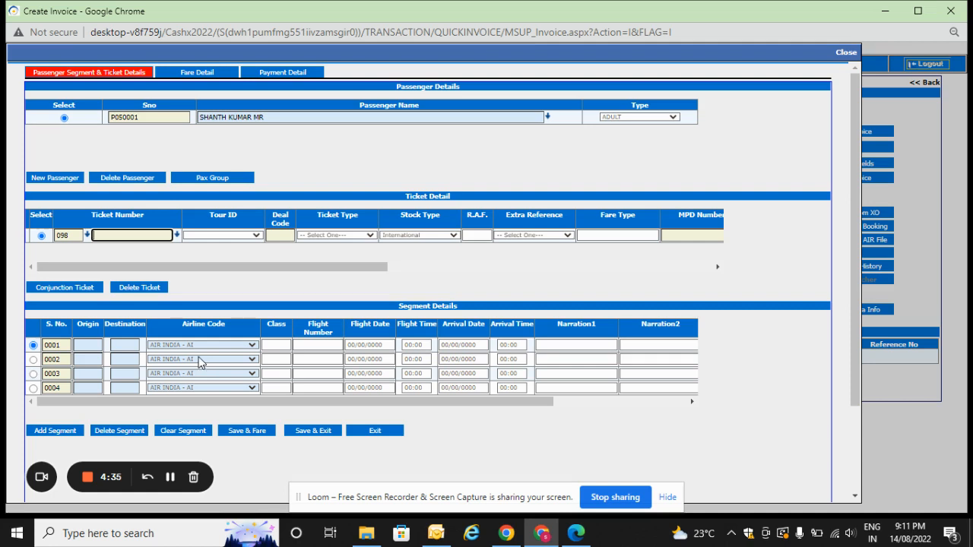
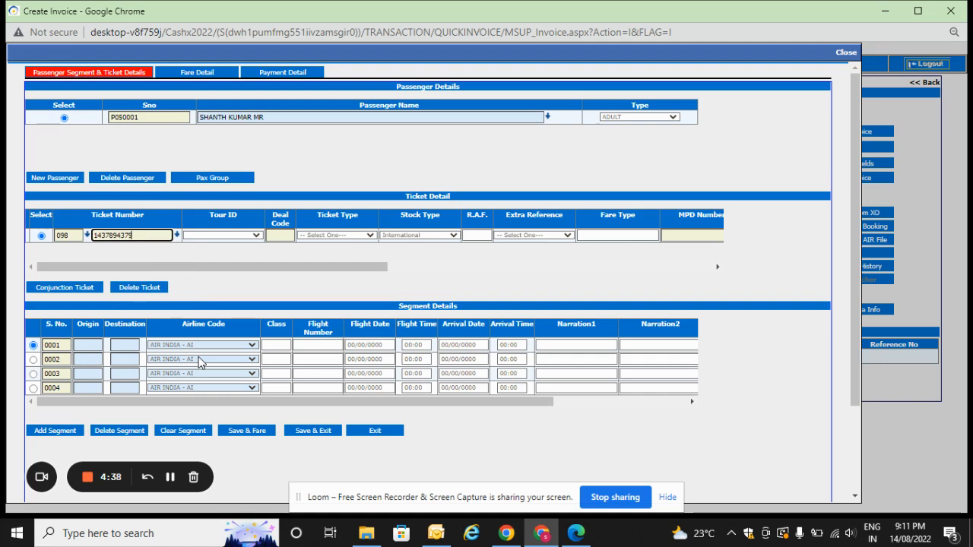
Enter a ten-digit ticket number after the airline code.
{"action": "key", "text": "Tab"}
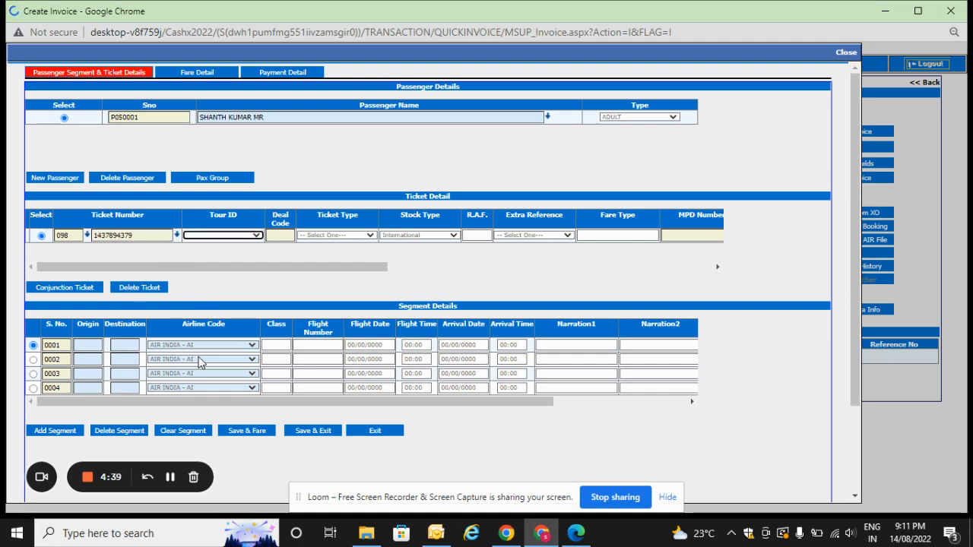
Set the airline code of the ticket number to 789 for IndiGo Airlines.
{"action": "left_click", "coordinate": [79, 235]}
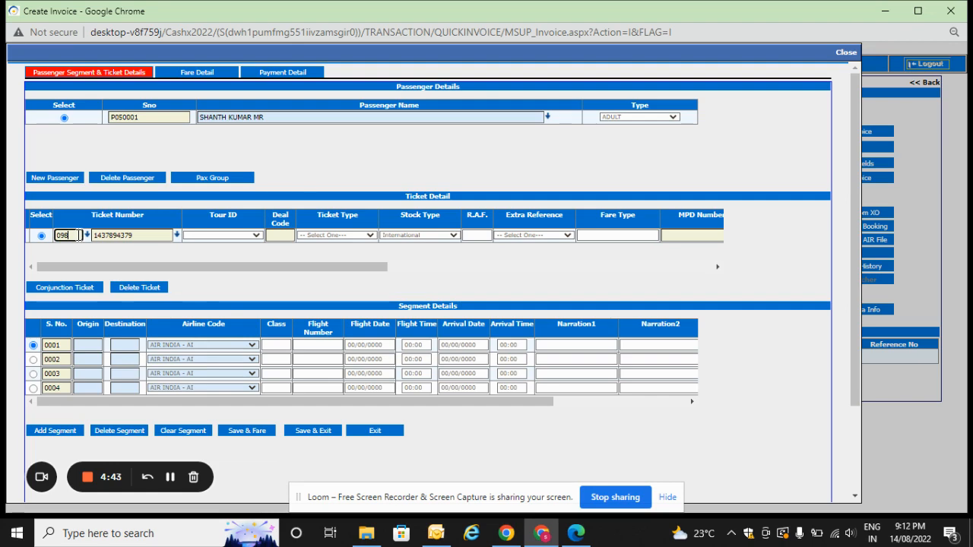
{"action": "key", "text": "BackSpace"}
{"action": "key", "text": "BackSpace"}
{"action": "key", "text": "BackSpace"}
{"action": "type", "text": "789"}
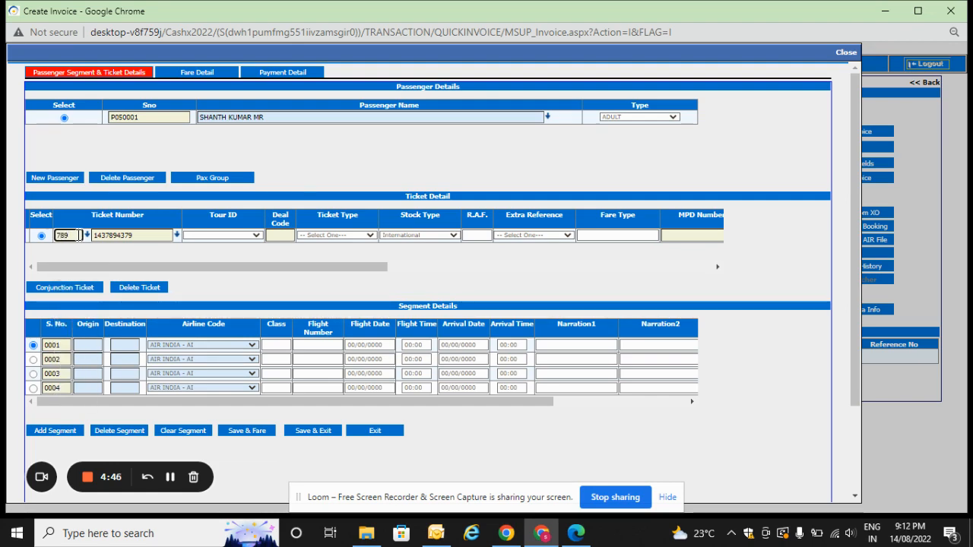
{"action": "key", "text": "Tab"}
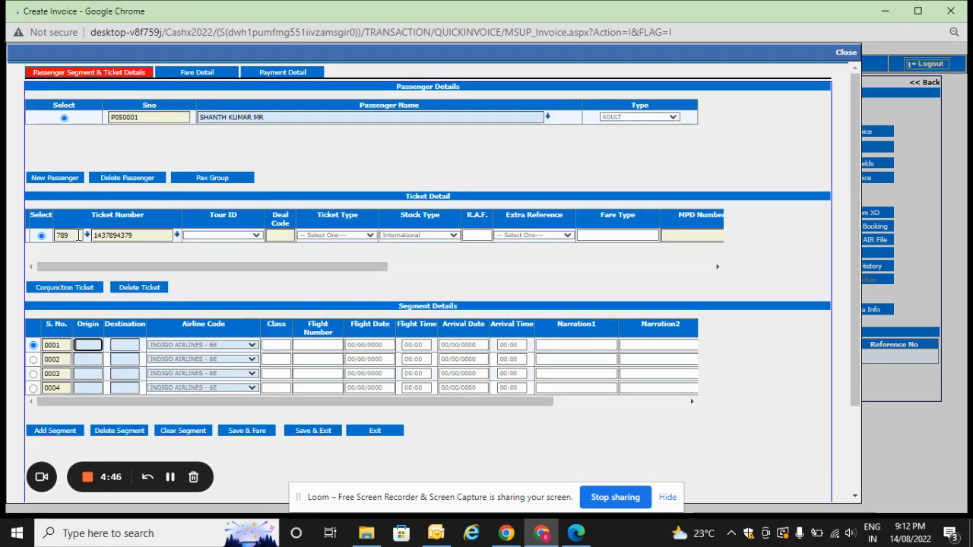
Replace the numeric ticket number with the alphanumeric booking reference followed by four zeros.
{"action": "left_click", "coordinate": [142, 234]}
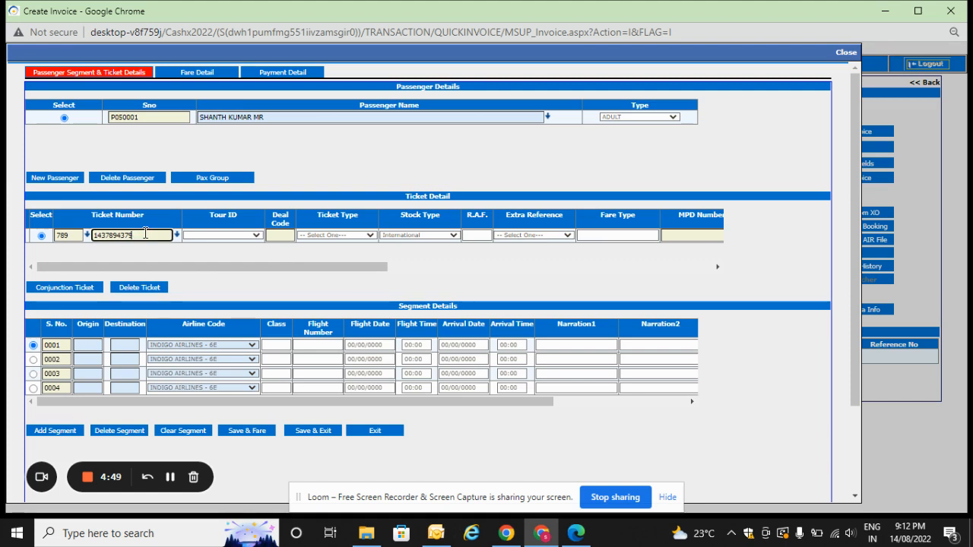
{"action": "key", "text": "BackSpace"}
{"action": "key", "text": "BackSpace"}
{"action": "key", "text": "BackSpace"}
{"action": "key", "text": "BackSpace"}
{"action": "key", "text": "BackSpace"}
{"action": "key", "text": "BackSpace"}
{"action": "key", "text": "BackSpace"}
{"action": "key", "text": "BackSpace"}
{"action": "key", "text": "BackSpace"}
{"action": "key", "text": "BackSpace"}
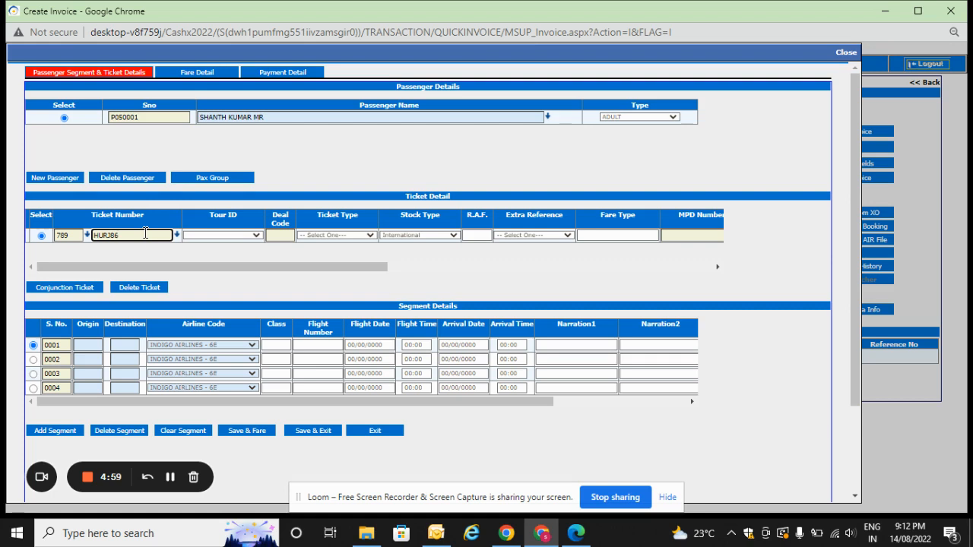
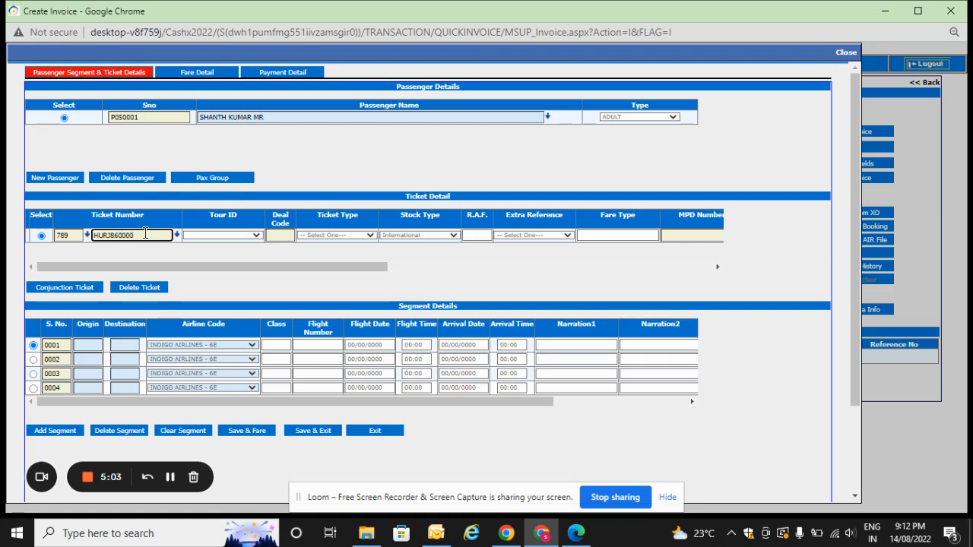
{"action": "key", "text": "Tab"}
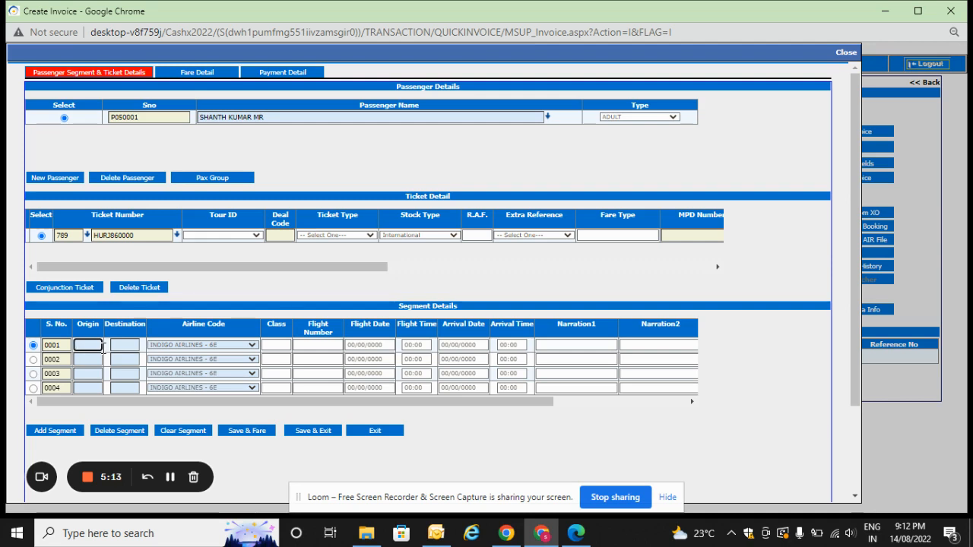
Fill in segment 0001 with origin BLR, destination DEL, class Y, flight number 678 and flight date 31/08/2022.
{"action": "type", "text": "BLR"}
{"action": "key", "text": "Tab"}
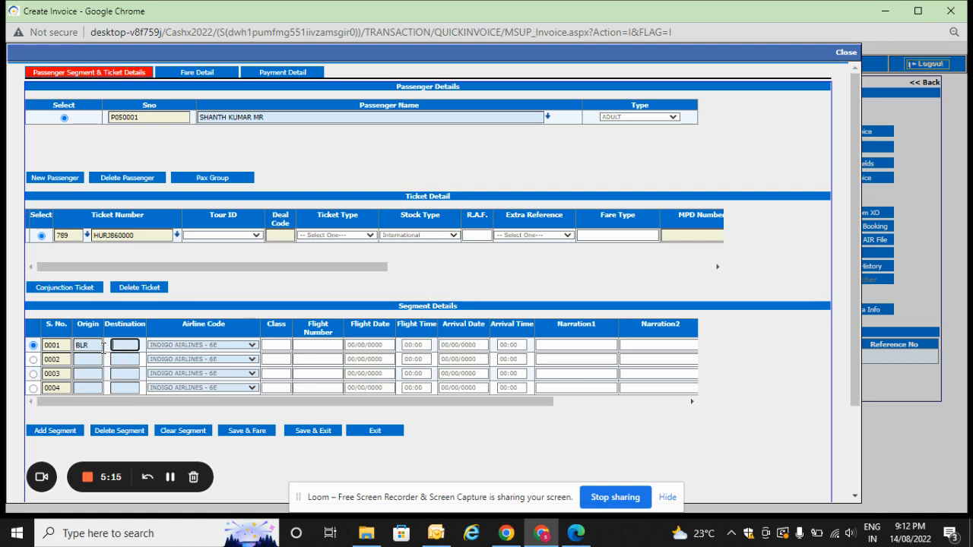
{"action": "type", "text": "DEL"}
{"action": "key", "text": "Tab"}
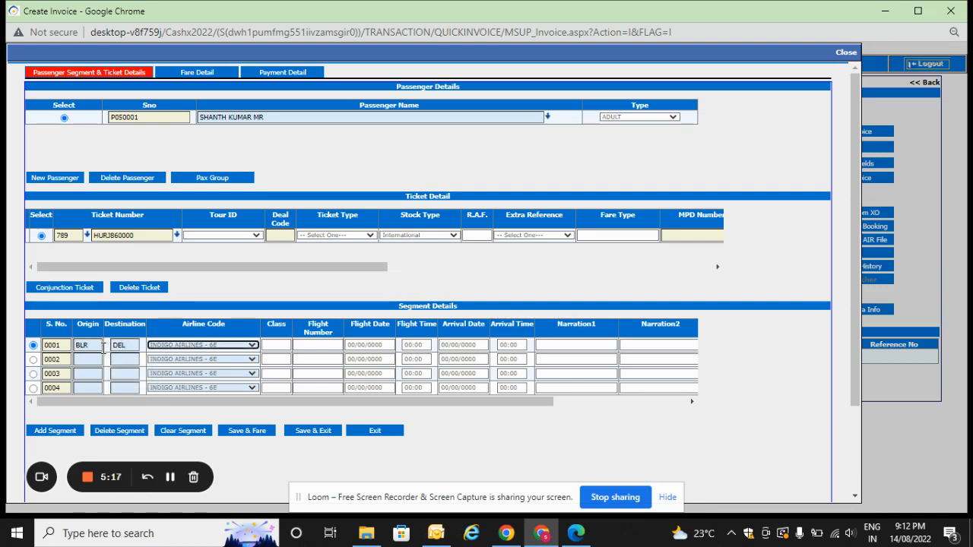
{"action": "key", "text": "Tab"}
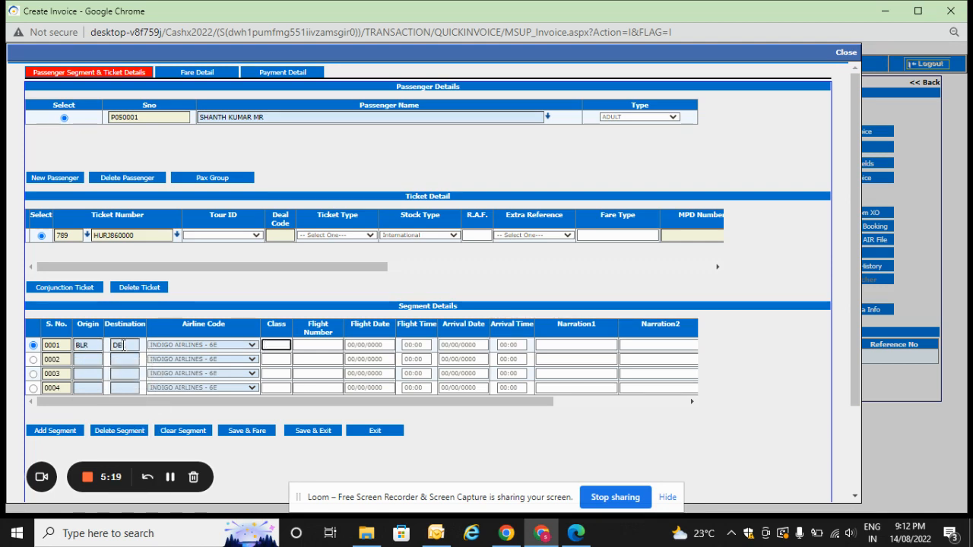
{"action": "type", "text": "Y"}
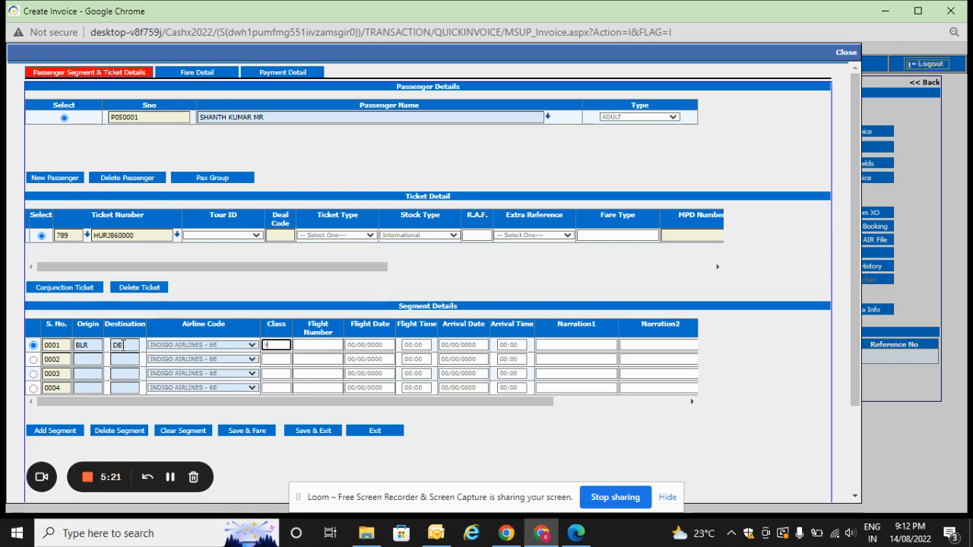
{"action": "key", "text": "Tab"}
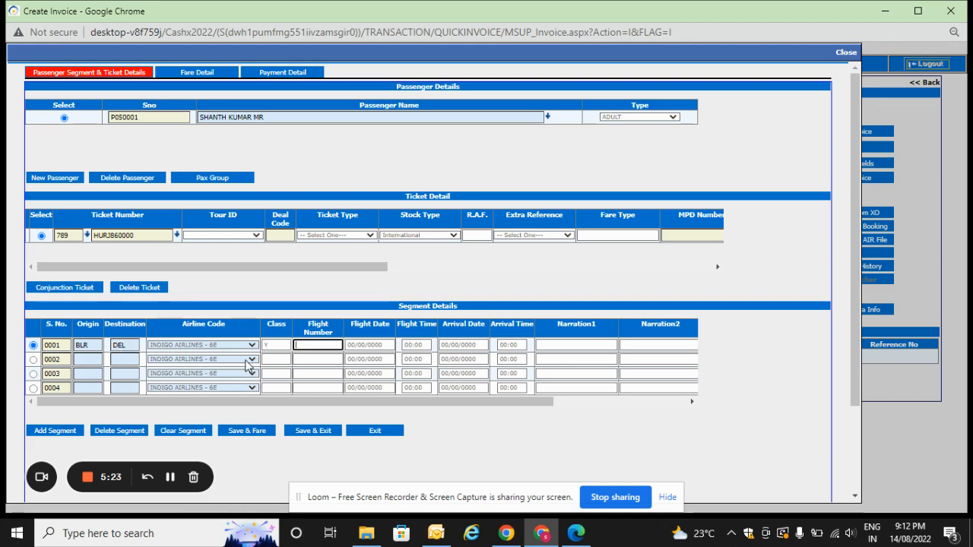
{"action": "type", "text": "678"}
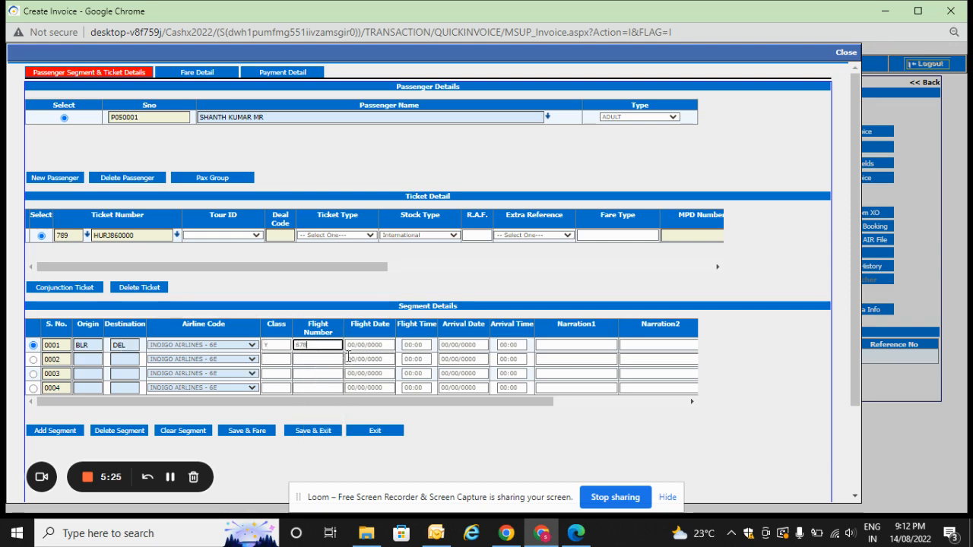
{"action": "key", "text": "Tab"}
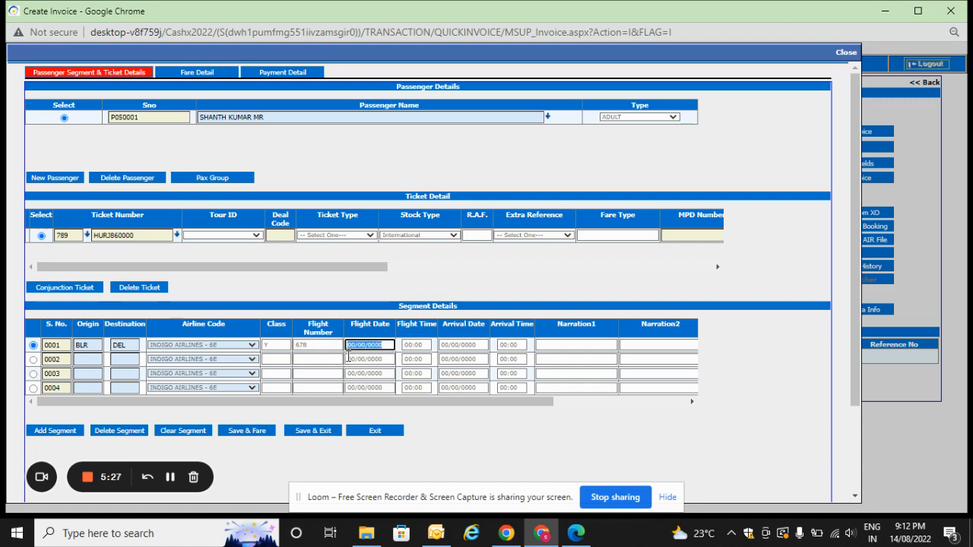
{"action": "type", "text": "3"}
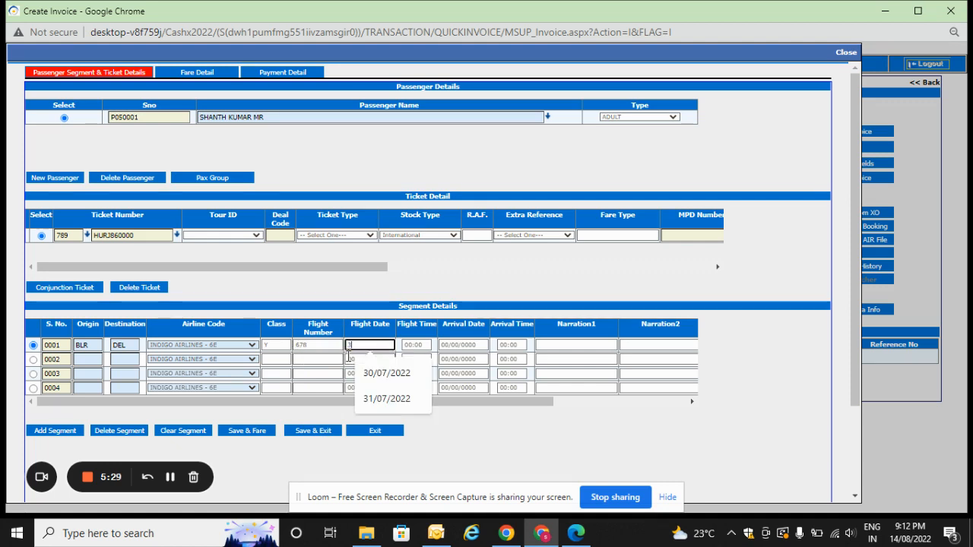
{"action": "type", "text": "1/08/2022"}
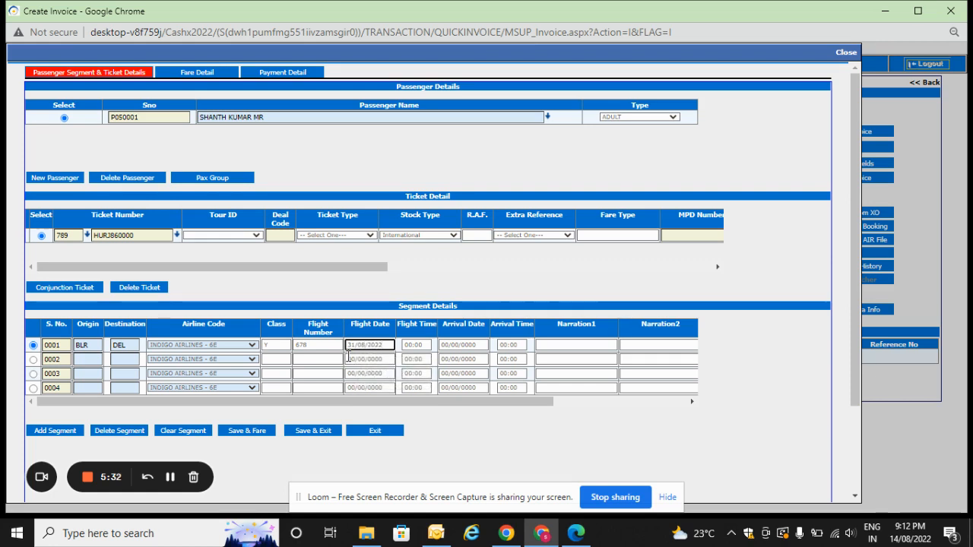
{"action": "key", "text": "Tab"}
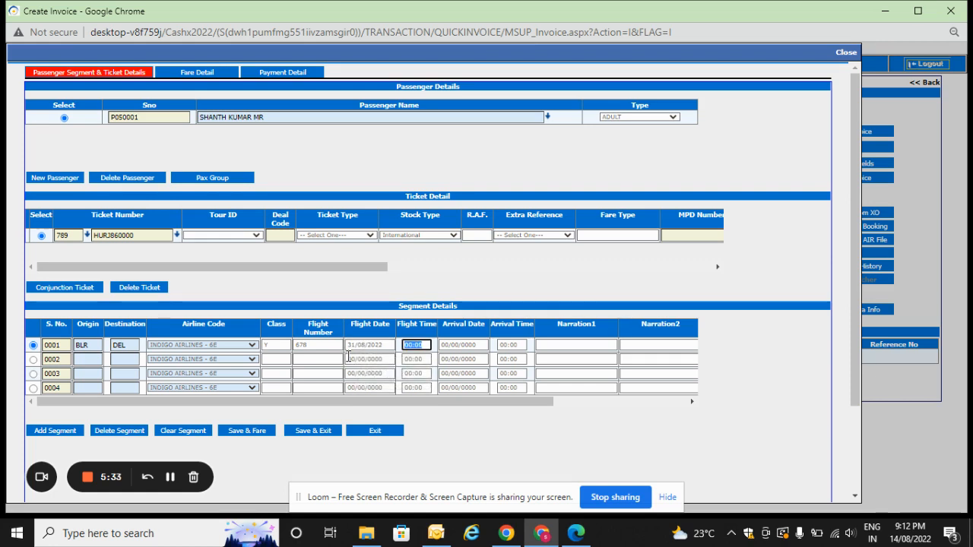
Fill in segment 0002 with origin DEL, destination DXB, class Y, flight number 679 and flight date 31/08/2022.
{"action": "left_click", "coordinate": [92, 362]}
{"action": "type", "text": "DEL"}
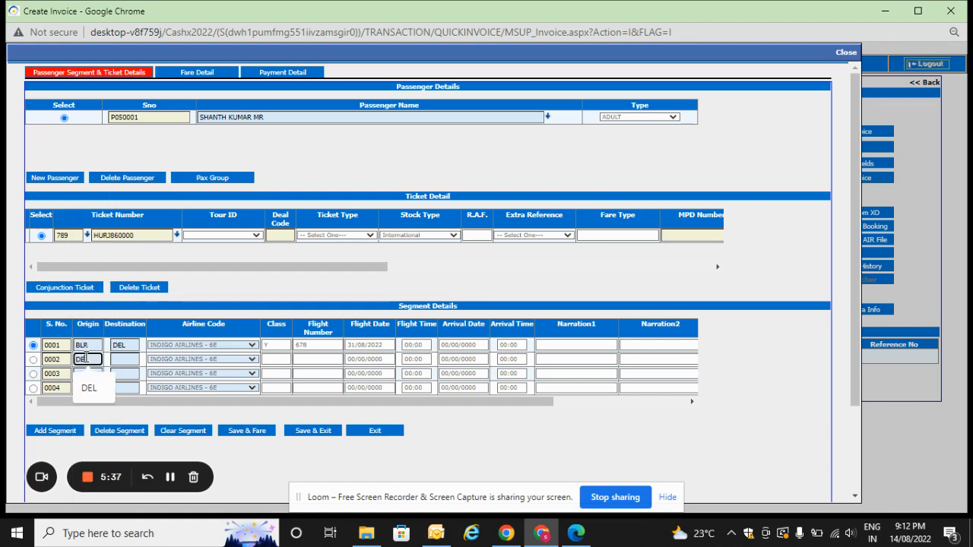
{"action": "key", "text": "Tab"}
{"action": "type", "text": "DXB"}
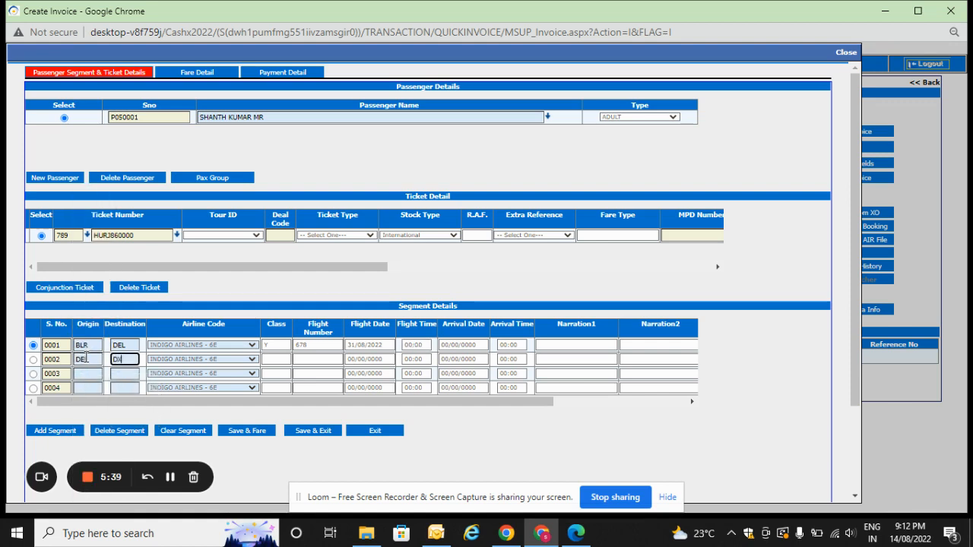
{"action": "key", "text": "Tab"}
{"action": "key", "text": "Tab"}
{"action": "type", "text": "Y"}
{"action": "key", "text": "Tab"}
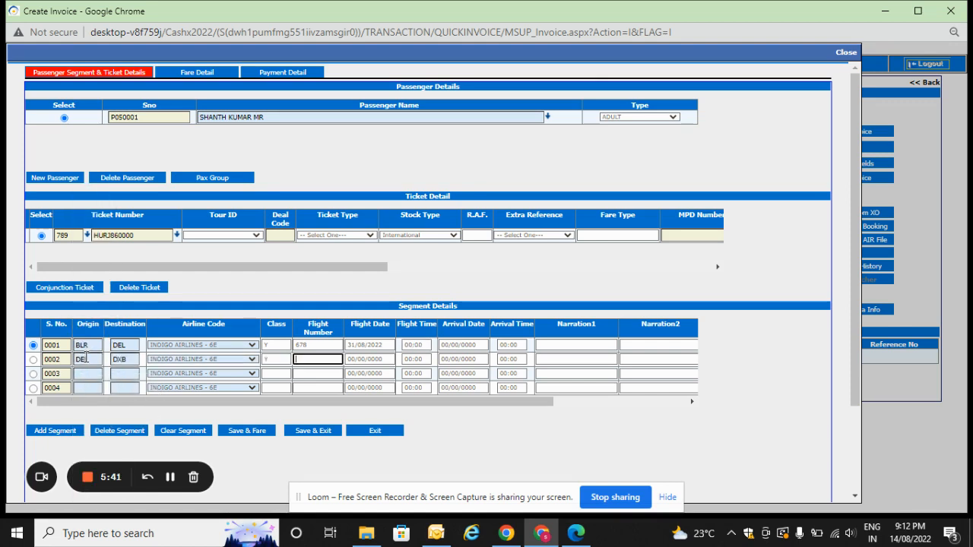
{"action": "type", "text": "8"}
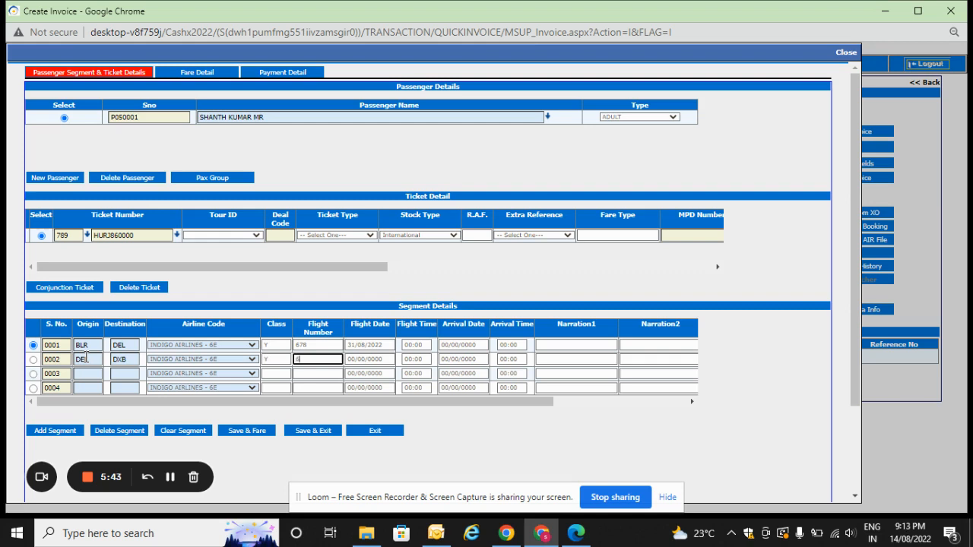
{"action": "type", "text": "79"}
{"action": "key", "text": "Tab"}
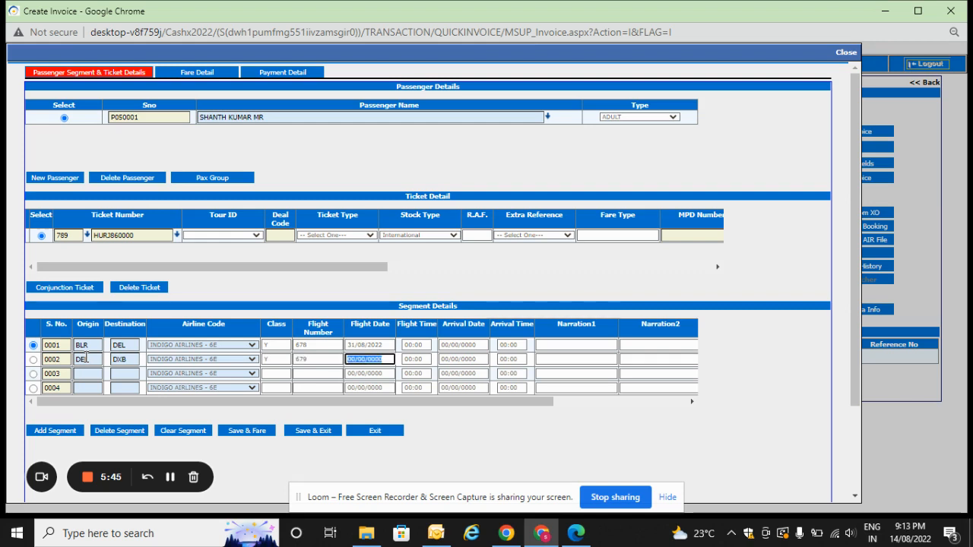
{"action": "type", "text": "3"}
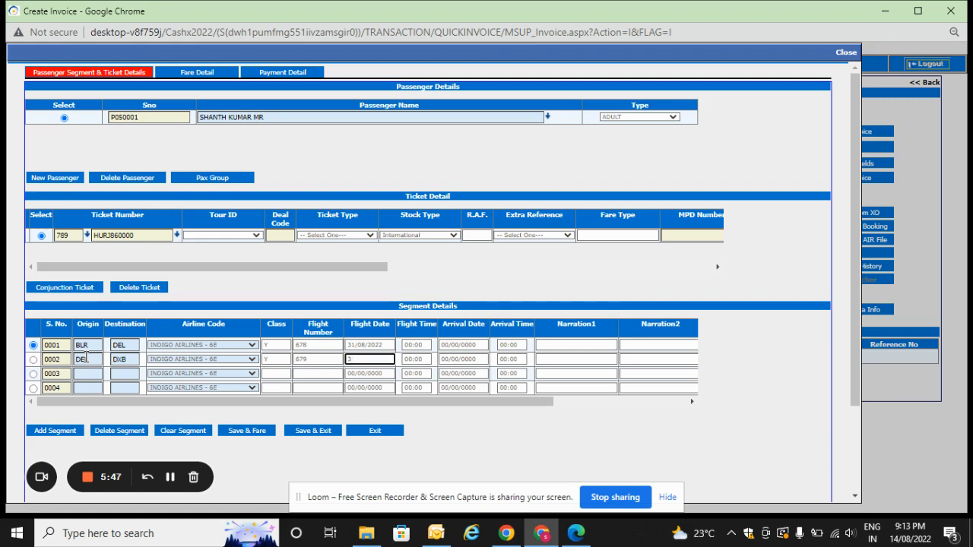
{"action": "type", "text": "1/08/2022"}
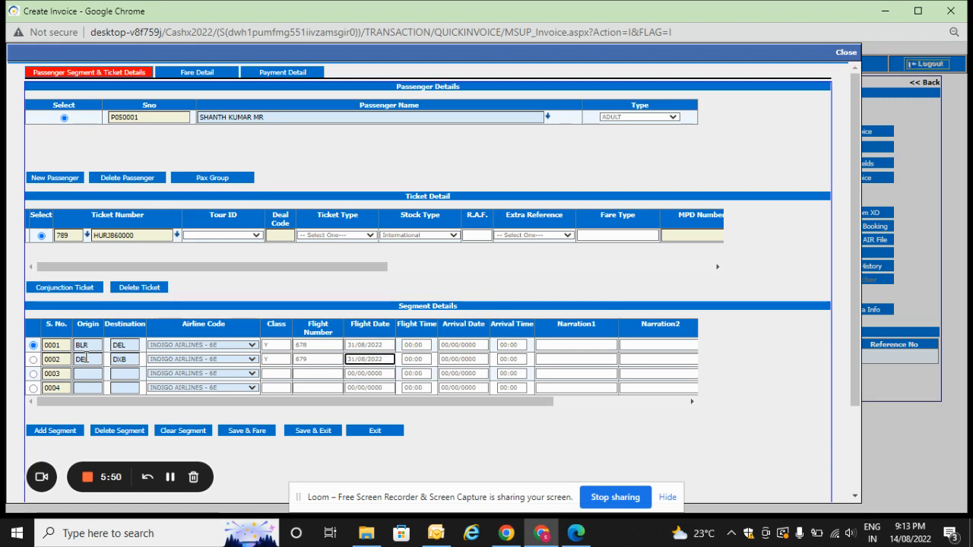
{"action": "key", "text": "Tab"}
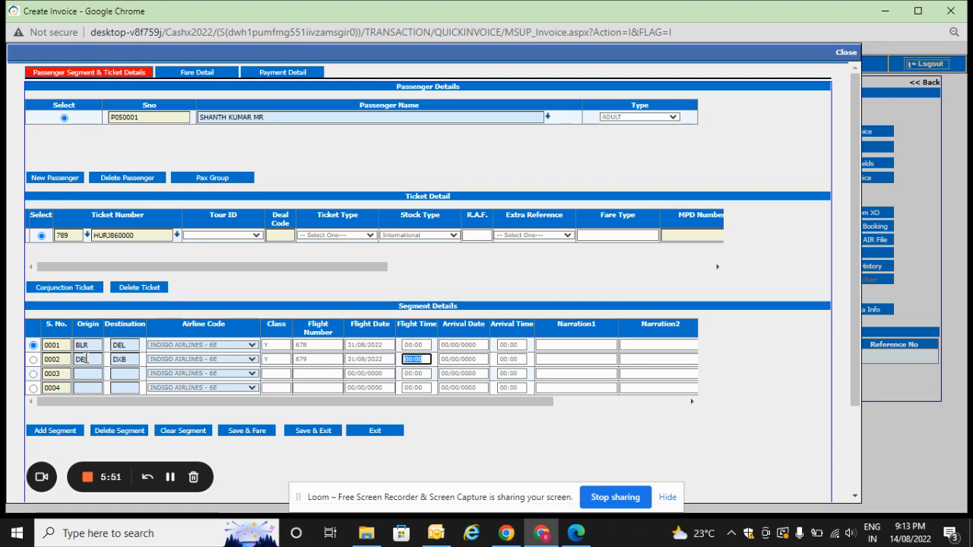
Fill in segment 0003 with origin DXB, destination DEL, class Y, flight number 8756 and flight date 05/09/2022.
{"action": "left_click", "coordinate": [89, 373]}
{"action": "type", "text": "DXB"}
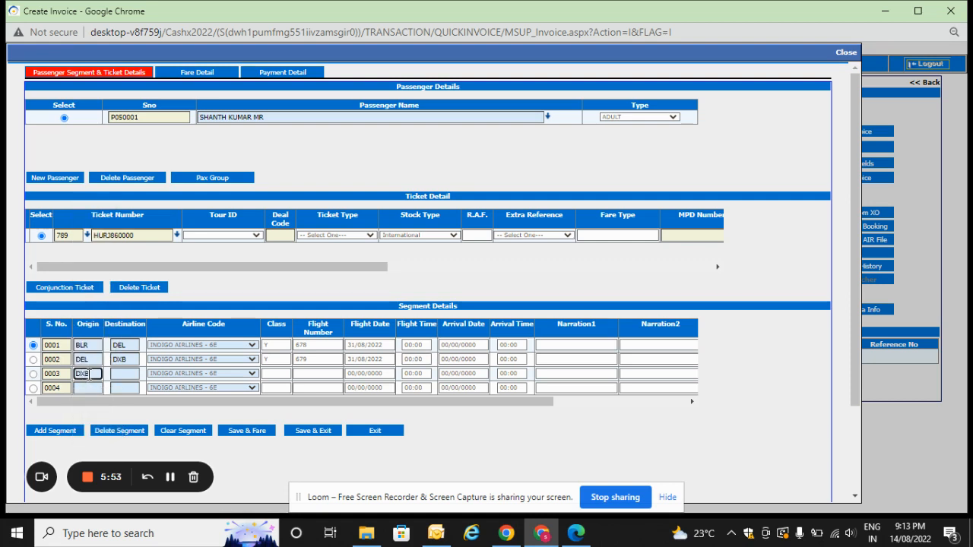
{"action": "key", "text": "Tab"}
{"action": "type", "text": "DEL"}
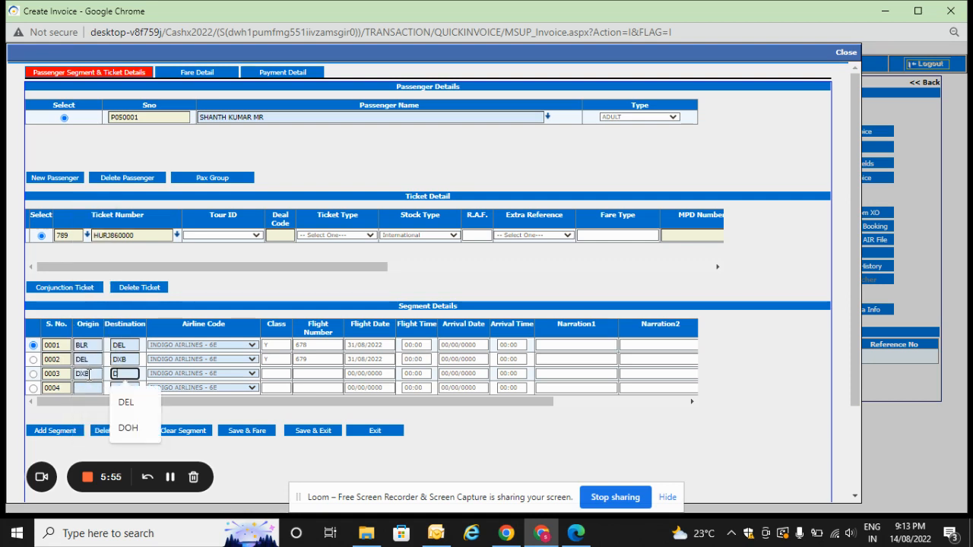
{"action": "key", "text": "Tab"}
{"action": "key", "text": "Tab"}
{"action": "type", "text": "Y"}
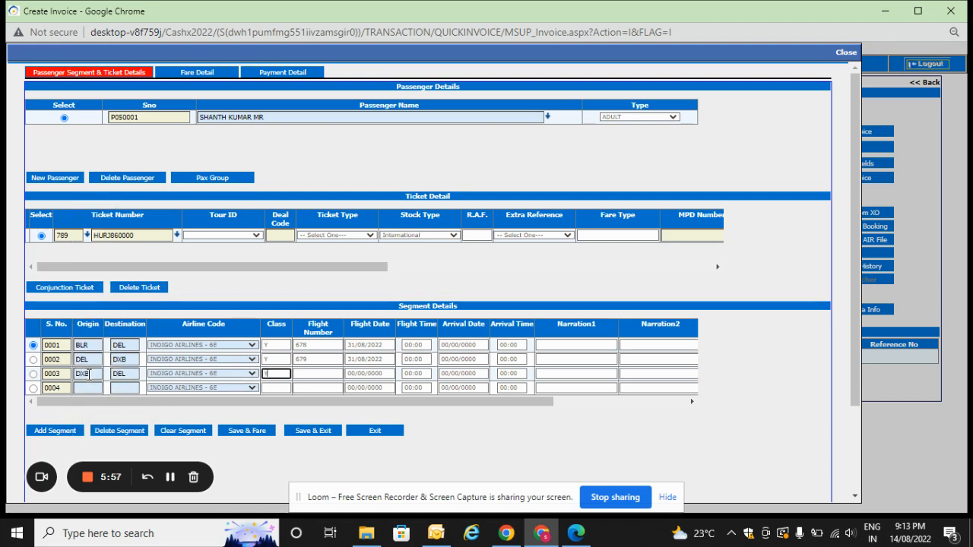
{"action": "key", "text": "Tab"}
{"action": "type", "text": "8756"}
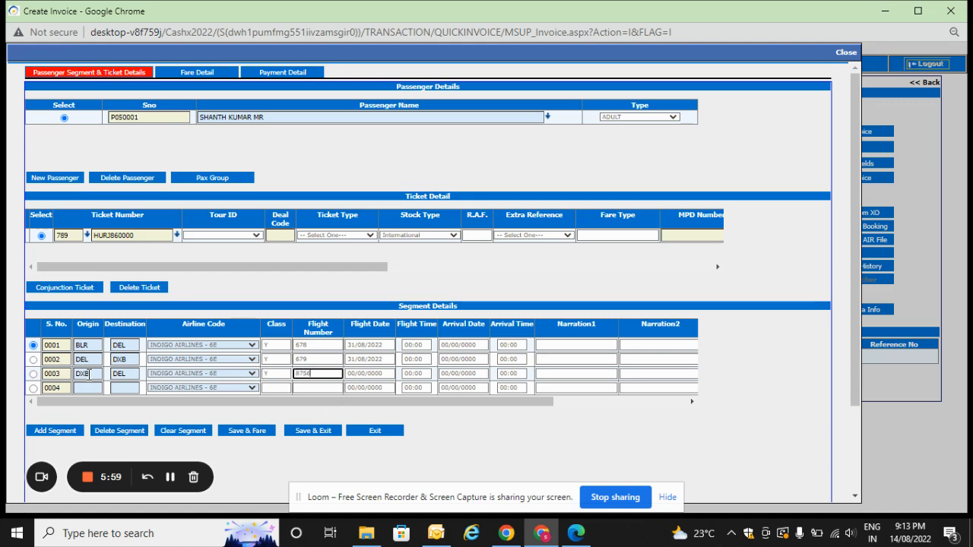
{"action": "key", "text": "Tab"}
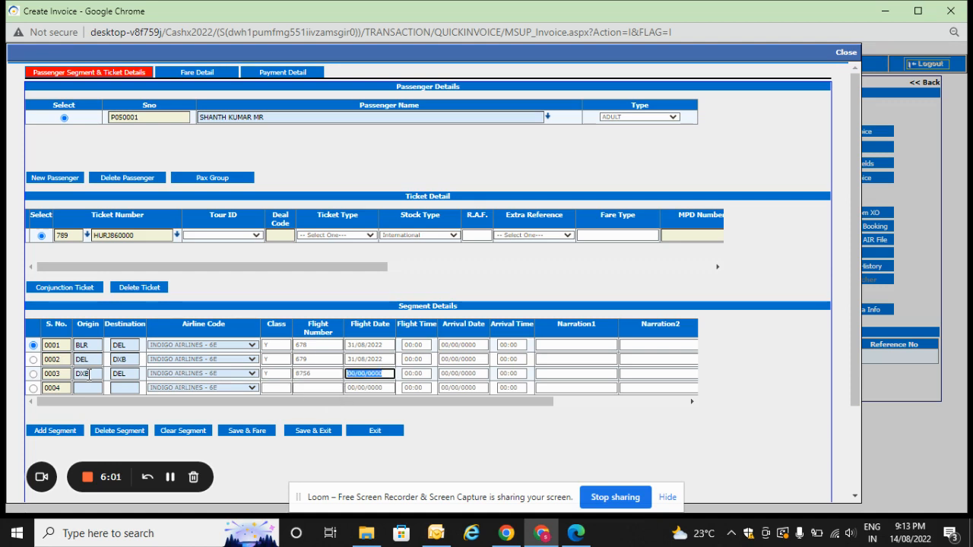
{"action": "type", "text": "05"}
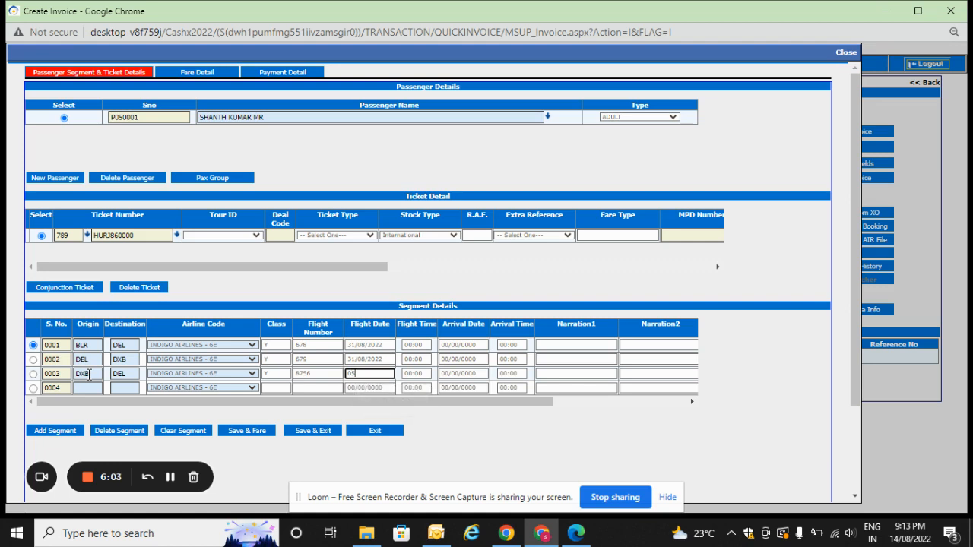
{"action": "type", "text": "/09/2022"}
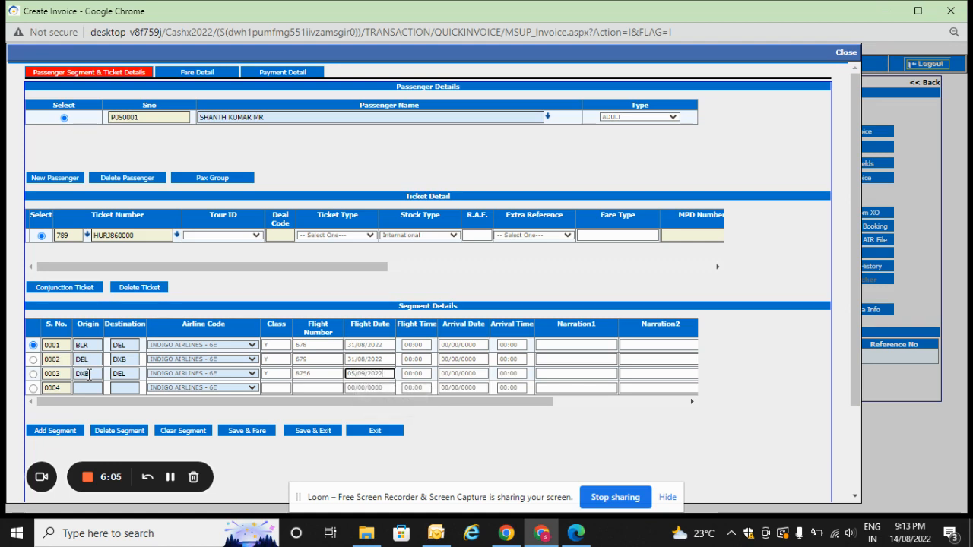
{"action": "key", "text": "Tab"}
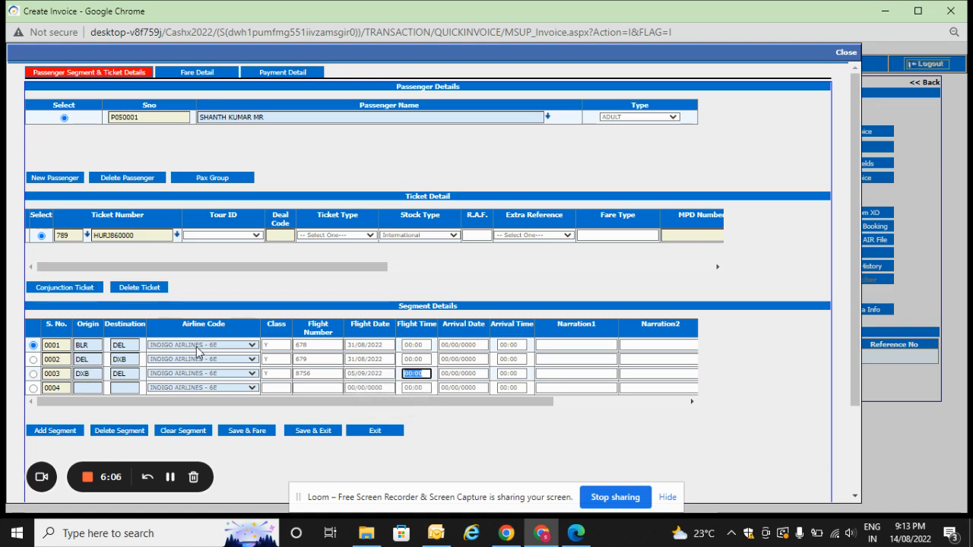
Fill in segment 0004 with origin DEL, destination BLR, class Y, flight number 8757 and flight date 05/09/2022.
{"action": "left_click", "coordinate": [88, 389]}
{"action": "type", "text": "DEL"}
{"action": "key", "text": "Tab"}
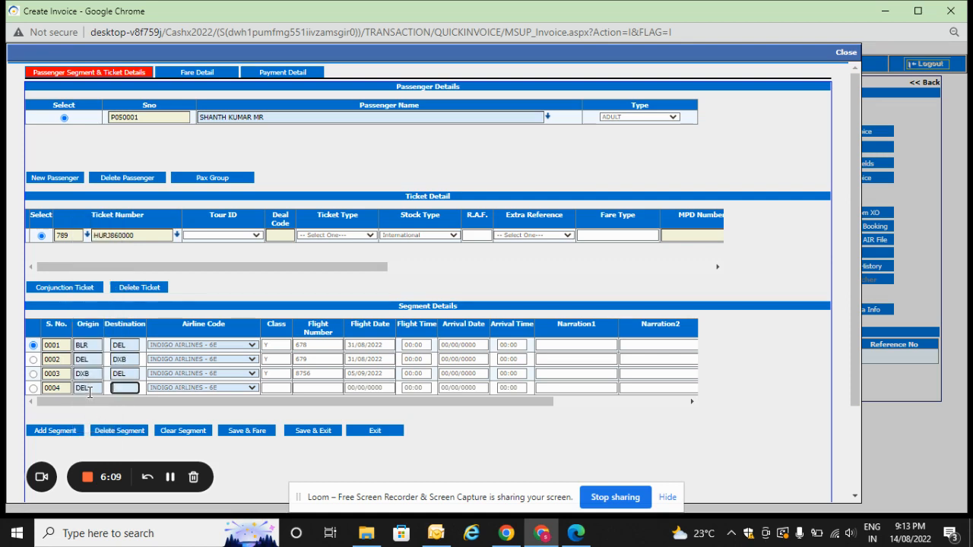
{"action": "type", "text": "BLR"}
{"action": "key", "text": "Tab"}
{"action": "key", "text": "Tab"}
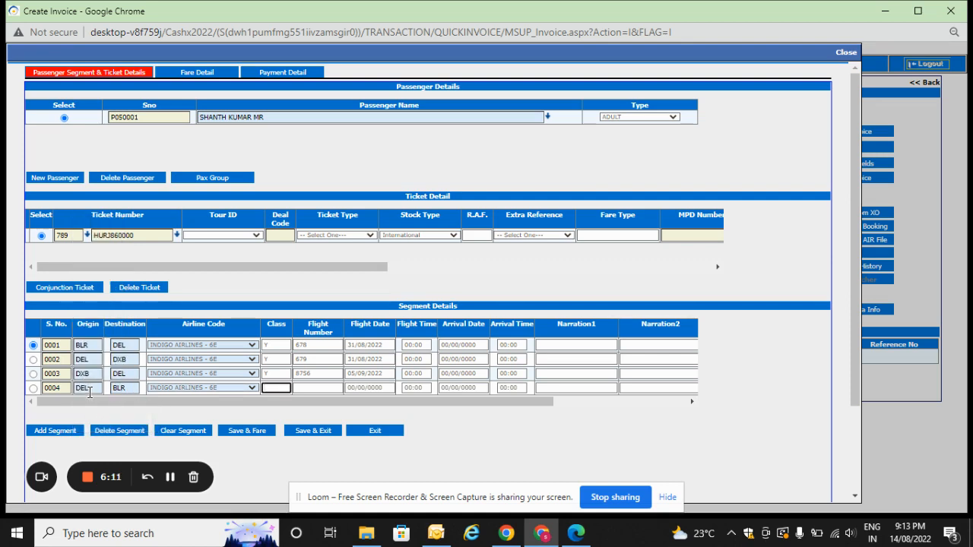
{"action": "type", "text": "Y"}
{"action": "key", "text": "Tab"}
{"action": "type", "text": "87"}
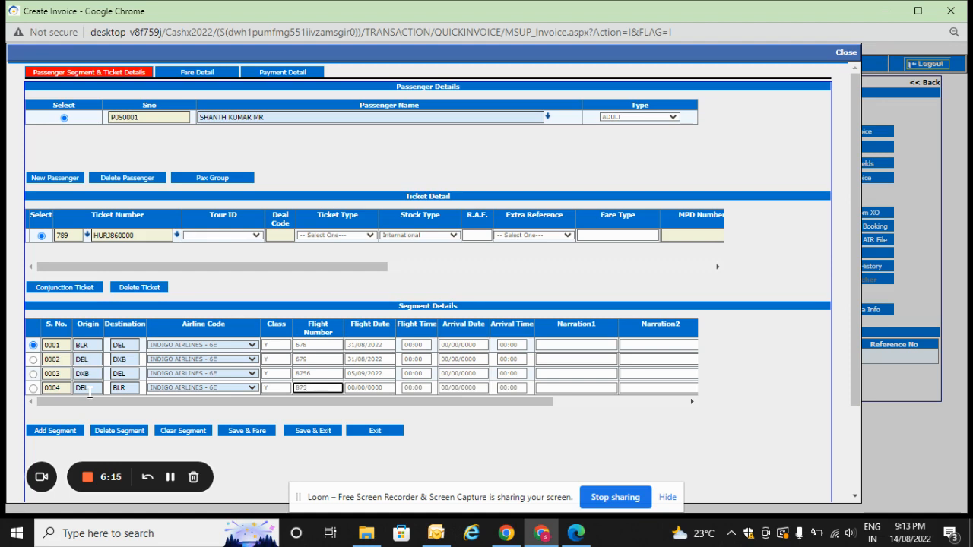
{"action": "key", "text": "Tab"}
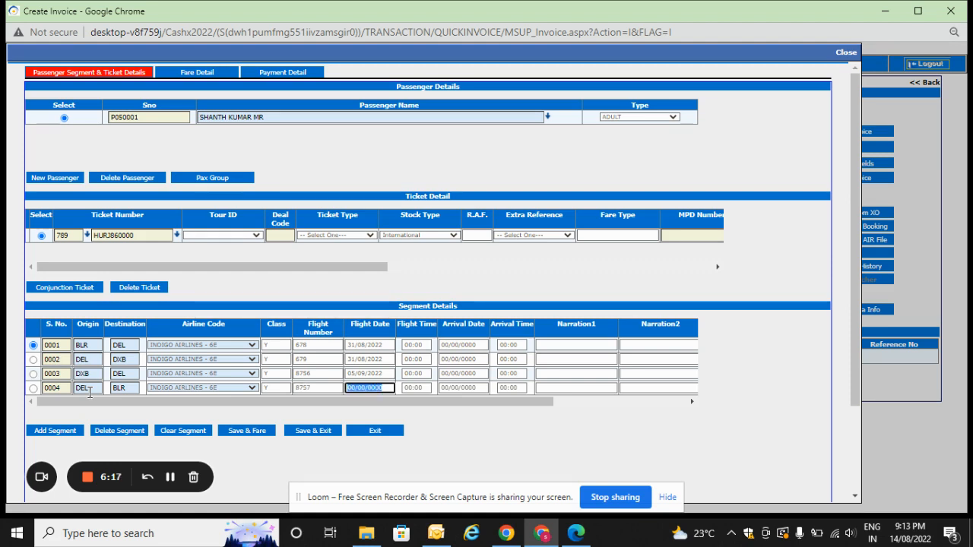
{"action": "type", "text": "05/09"}
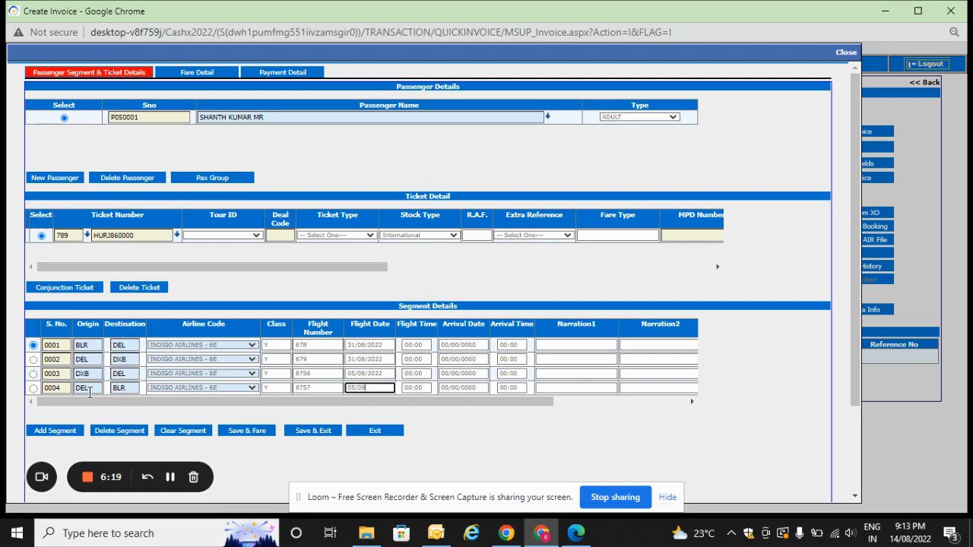
{"action": "type", "text": "/2022"}
{"action": "key", "text": "Tab"}
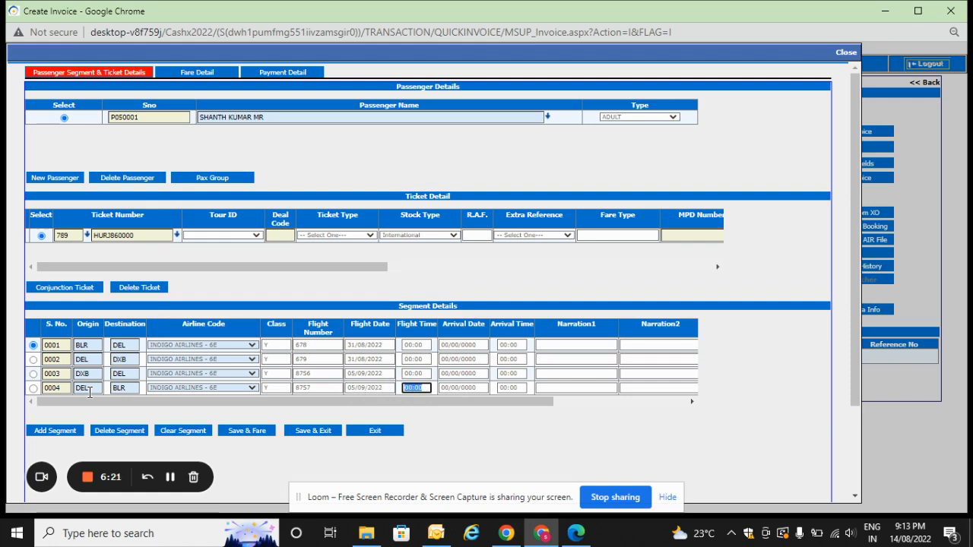
Save the segment details, continue to the fare details and set the base fare in FC to 5000.
{"action": "left_click", "coordinate": [255, 429]}
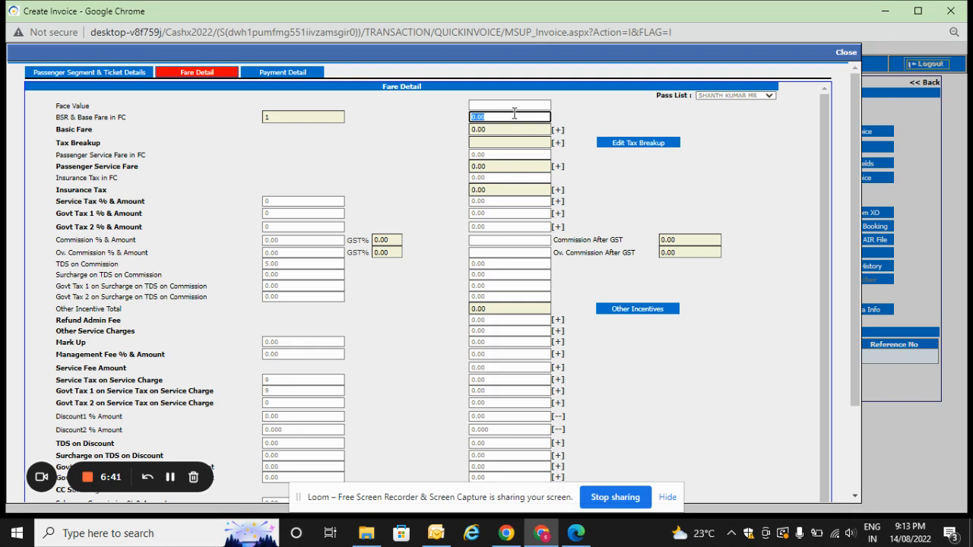
{"action": "type", "text": "5"}
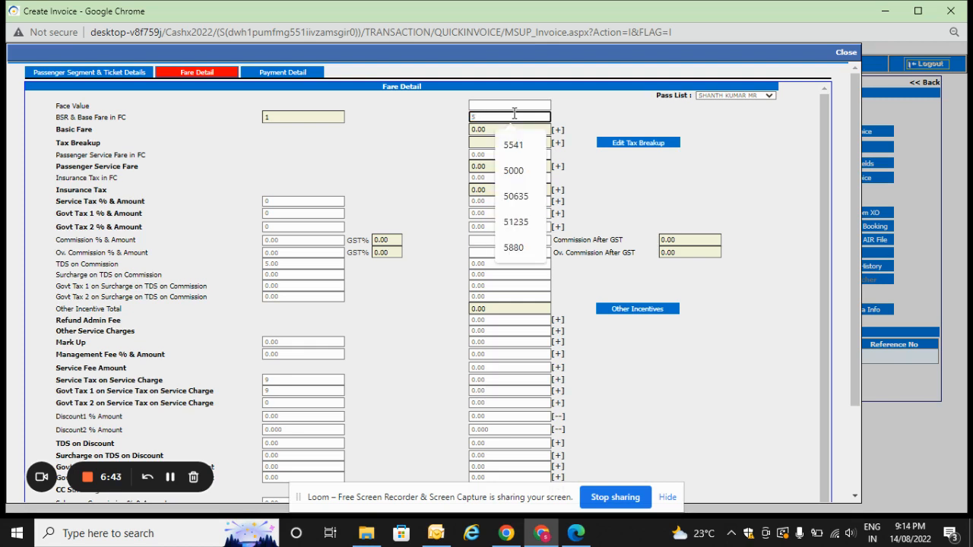
{"action": "type", "text": "000"}
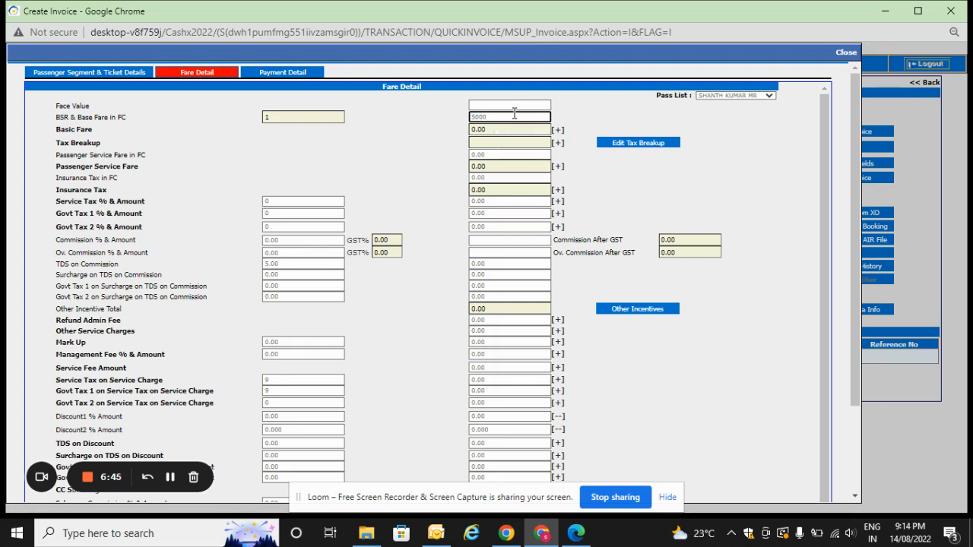
{"action": "key", "text": "Tab"}
{"action": "key", "text": "Tab"}
{"action": "key", "text": "Tab"}
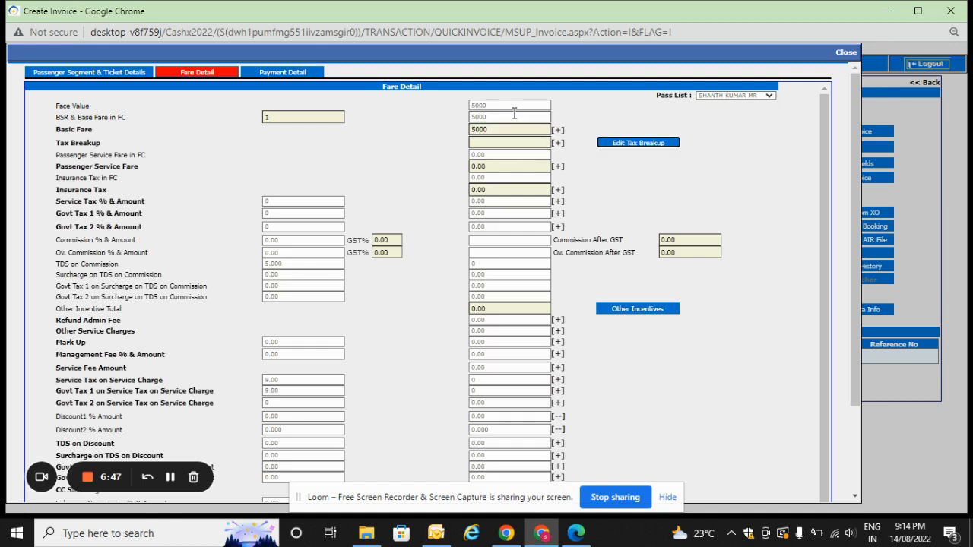
Add a tax with code K3SA and amount 250 to the fare's tax breakup.
{"action": "left_click", "coordinate": [637, 144]}
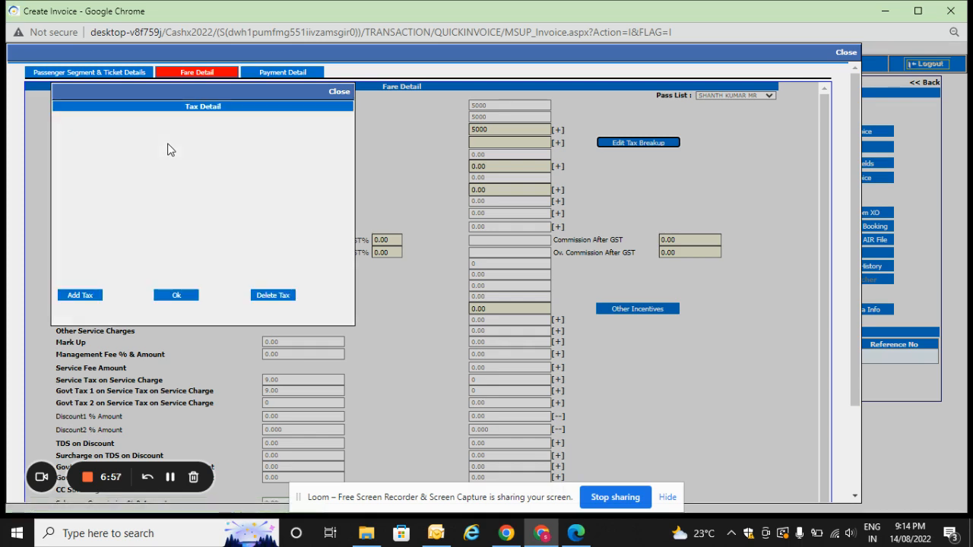
{"action": "left_click", "coordinate": [72, 295]}
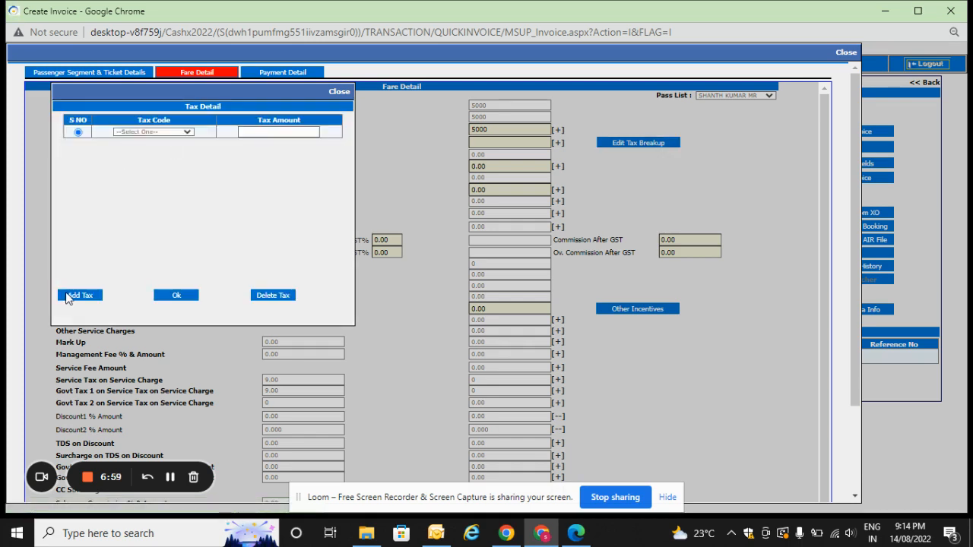
{"action": "left_click", "coordinate": [168, 133]}
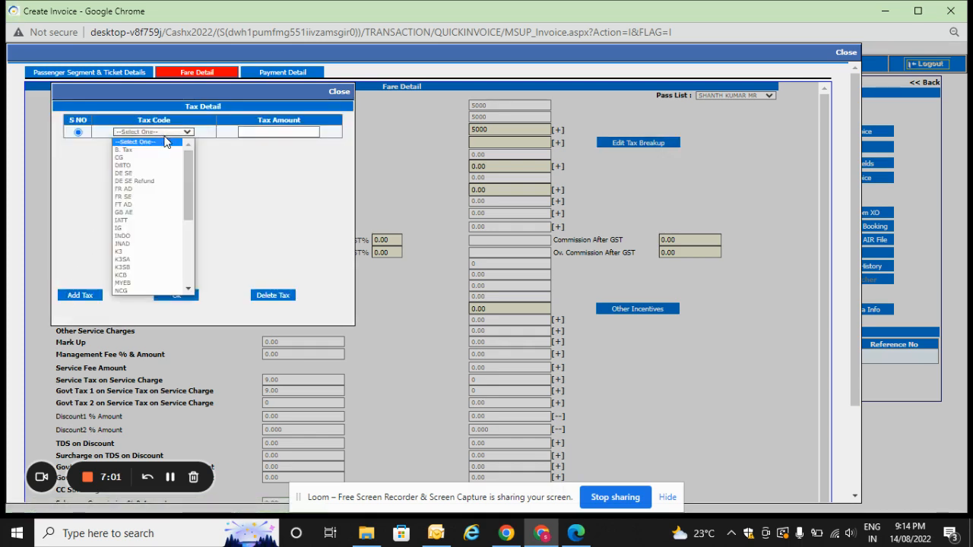
{"action": "left_click", "coordinate": [148, 260]}
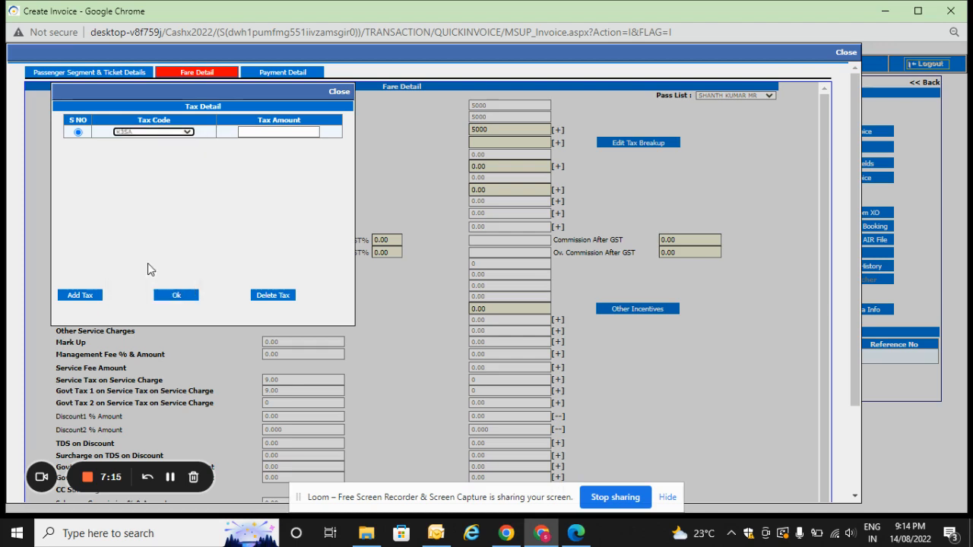
{"action": "type", "text": "258"}
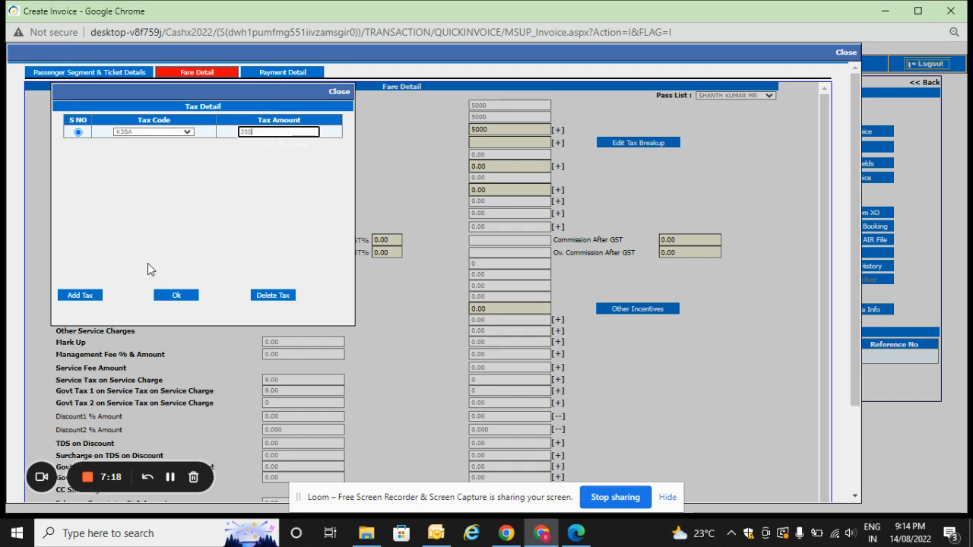
{"action": "key", "text": "Tab"}
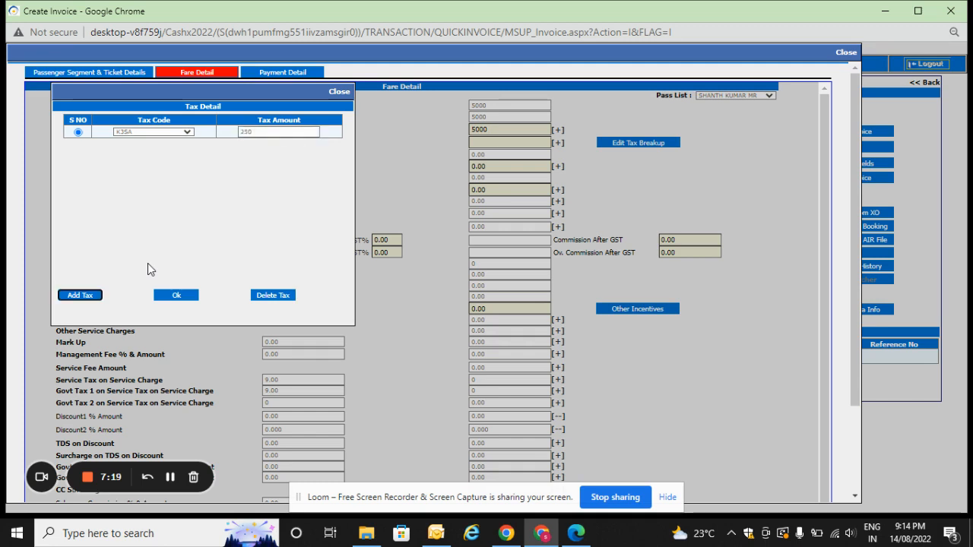
Add a second tax row with code IATT to the fare's tax breakup.
{"action": "left_click", "coordinate": [82, 296]}
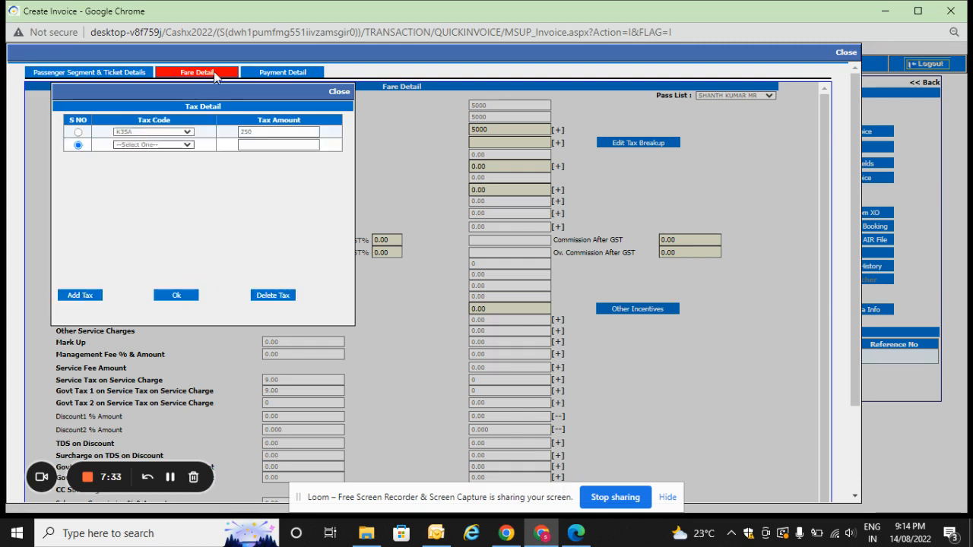
{"action": "left_click", "coordinate": [155, 144]}
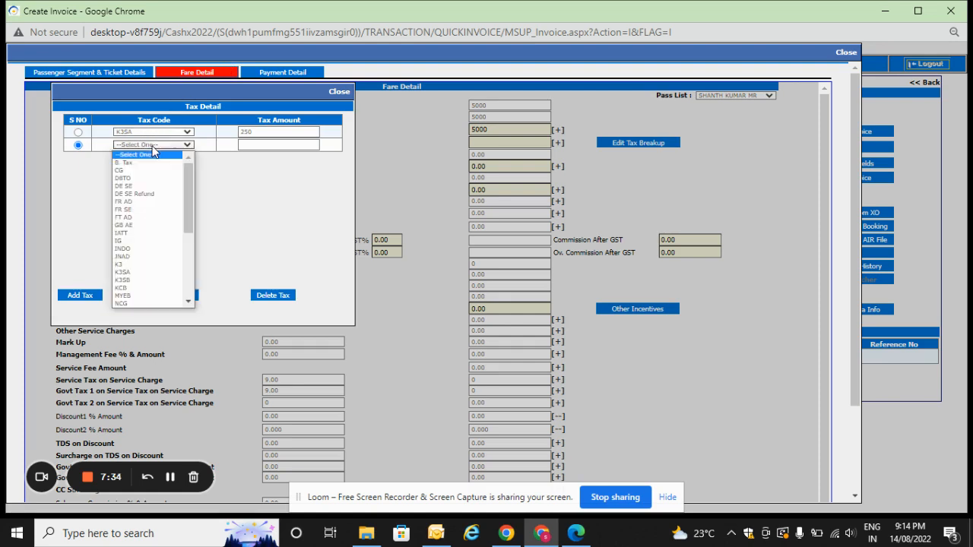
{"action": "left_click", "coordinate": [141, 236]}
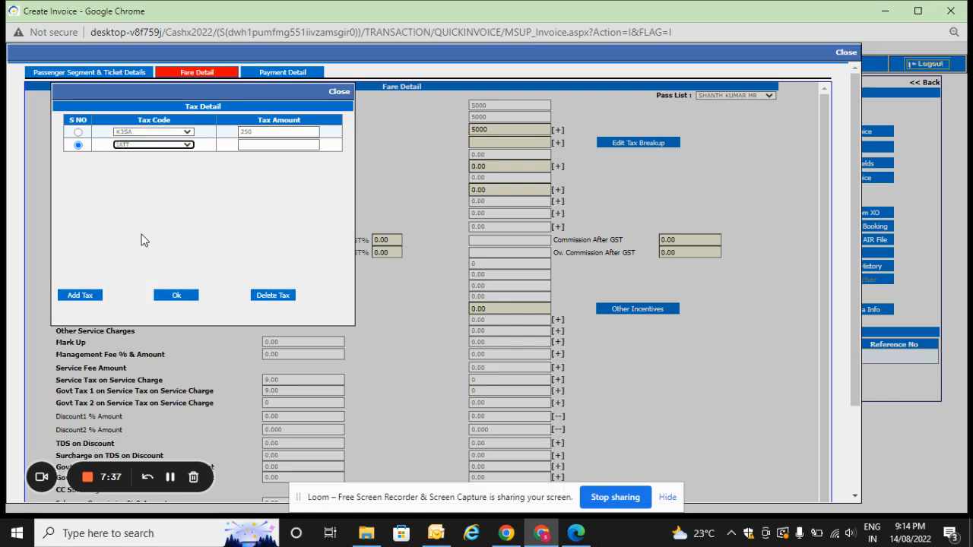
{"action": "left_click", "coordinate": [267, 145]}
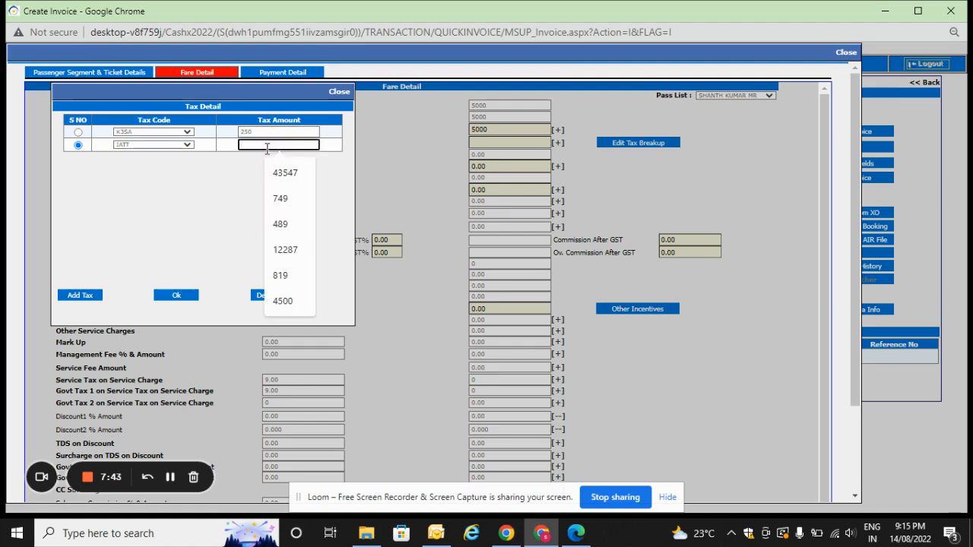
{"action": "left_click", "coordinate": [342, 194]}
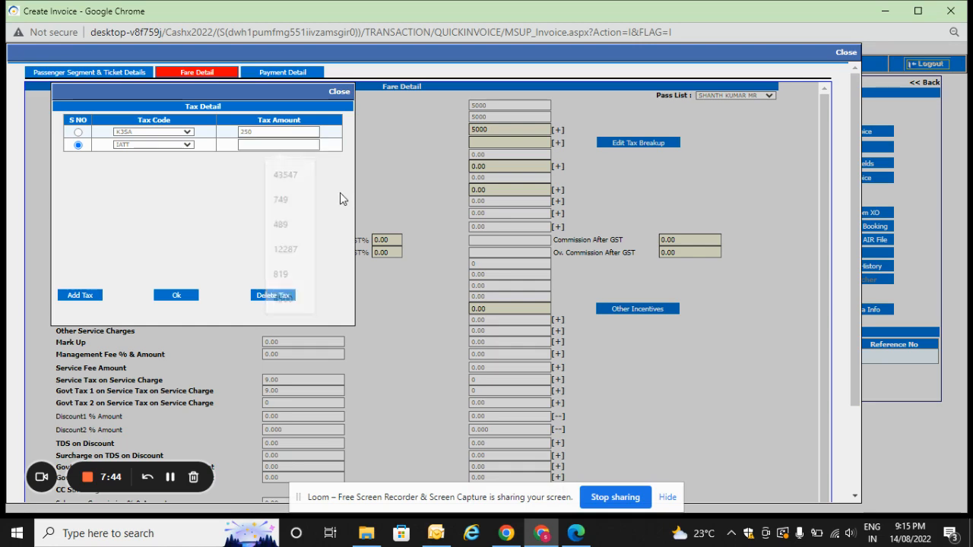
{"action": "left_click", "coordinate": [290, 147]}
Open the Windows Calculator beside the tax details and calculate 16000 minus 5000 minus 250.
{"action": "key", "text": "super+r"}
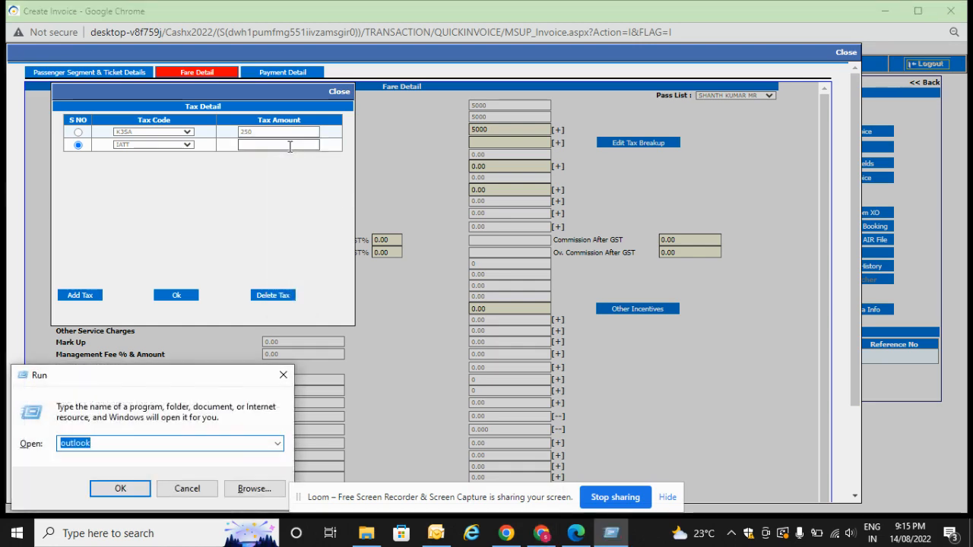
{"action": "type", "text": "CALC"}
{"action": "key", "text": "Return"}
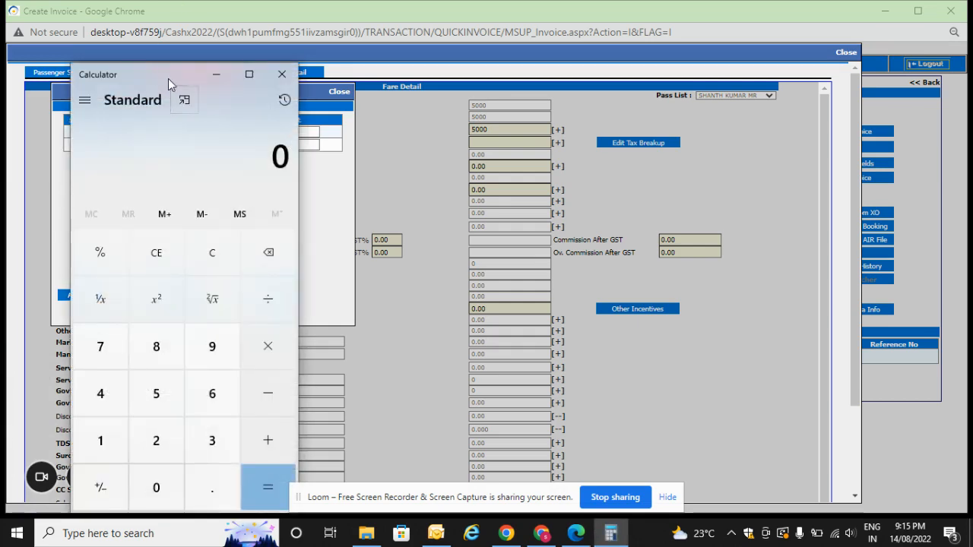
{"action": "left_click_drag", "start_coordinate": [168, 75], "coordinate": [723, 59]}
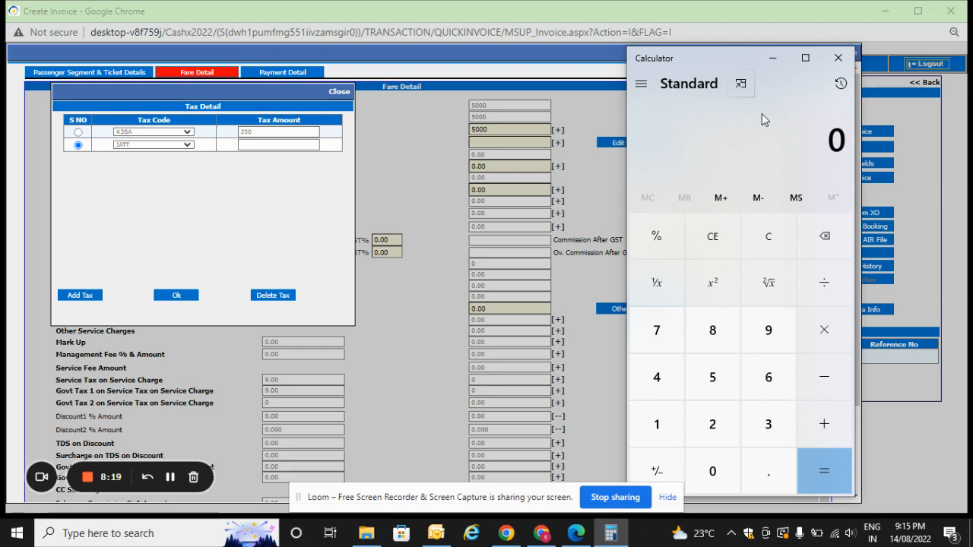
{"action": "type", "text": "160000"}
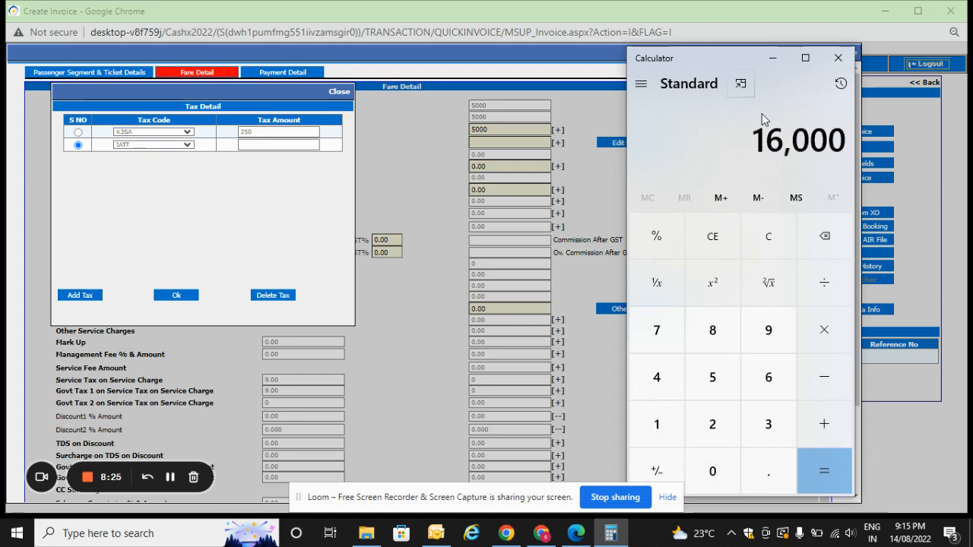
{"action": "key", "text": "minus"}
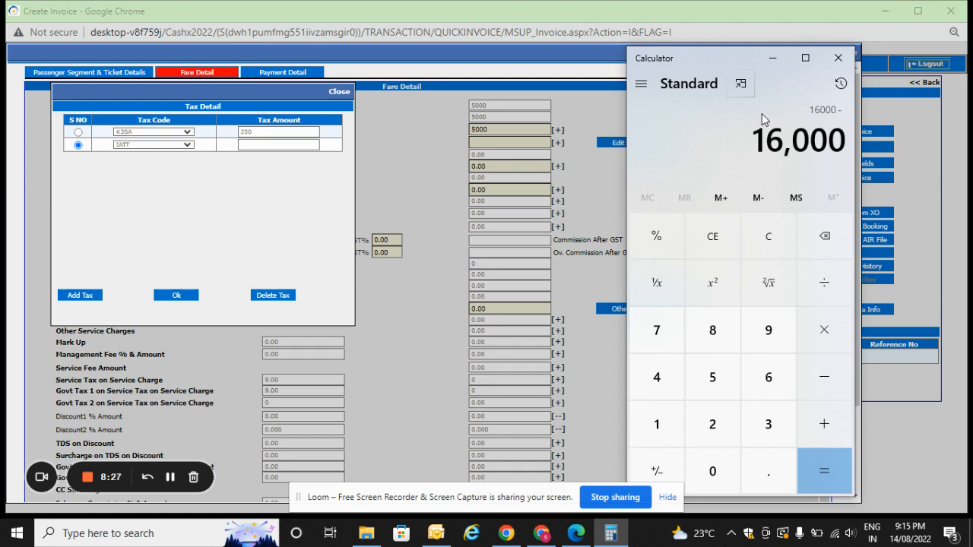
{"action": "type", "text": "5000"}
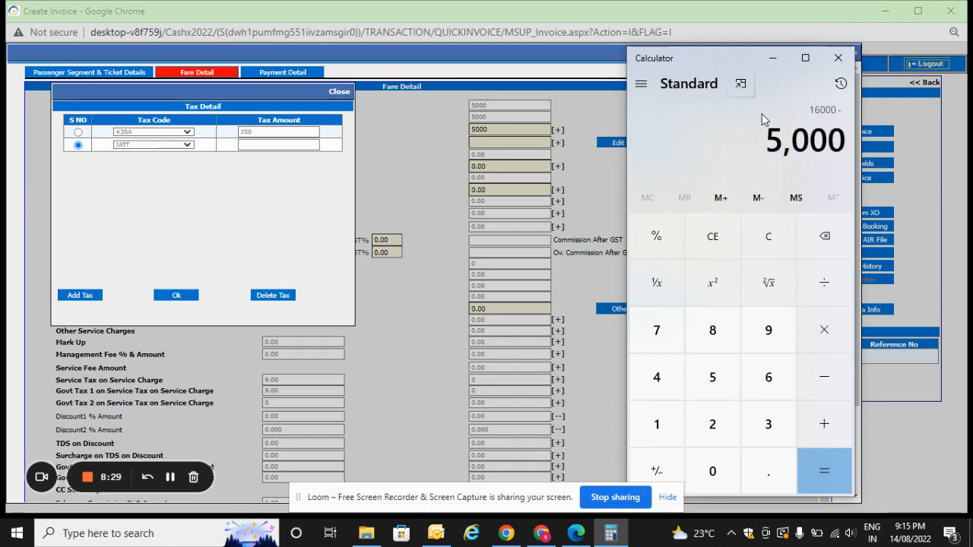
{"action": "key", "text": "minus"}
{"action": "type", "text": "25"}
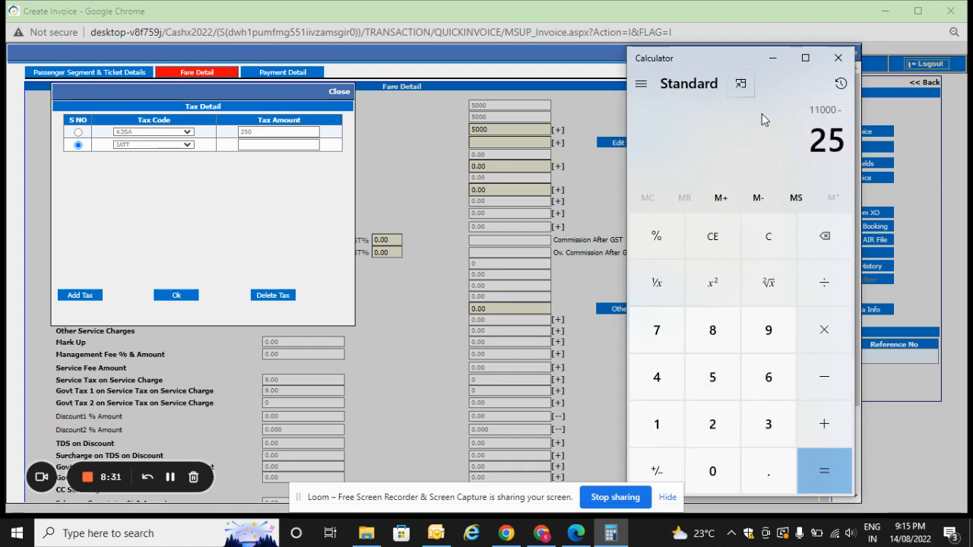
{"action": "type", "text": "0"}
{"action": "key", "text": "Return"}
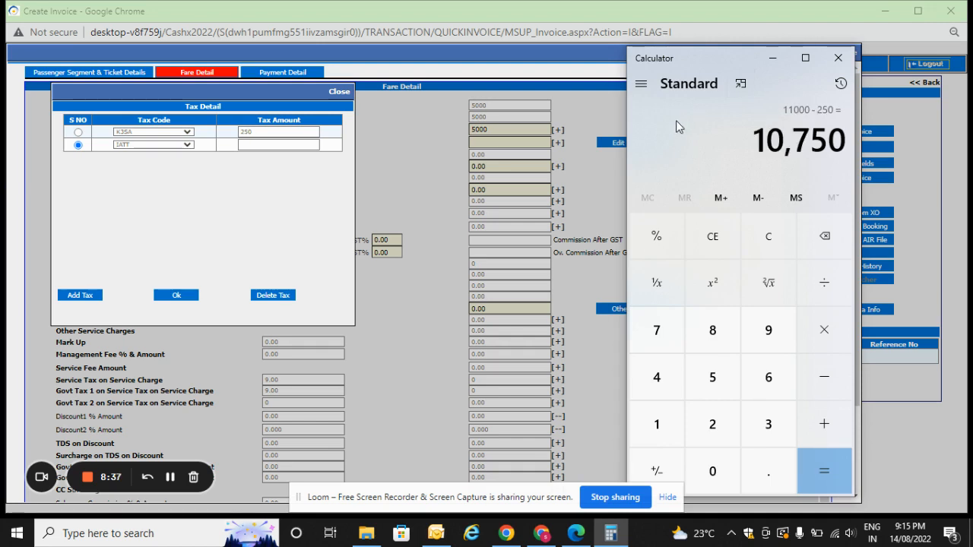
Set the IATT tax amount to 10750 and confirm the tax breakup.
{"action": "left_click", "coordinate": [280, 149]}
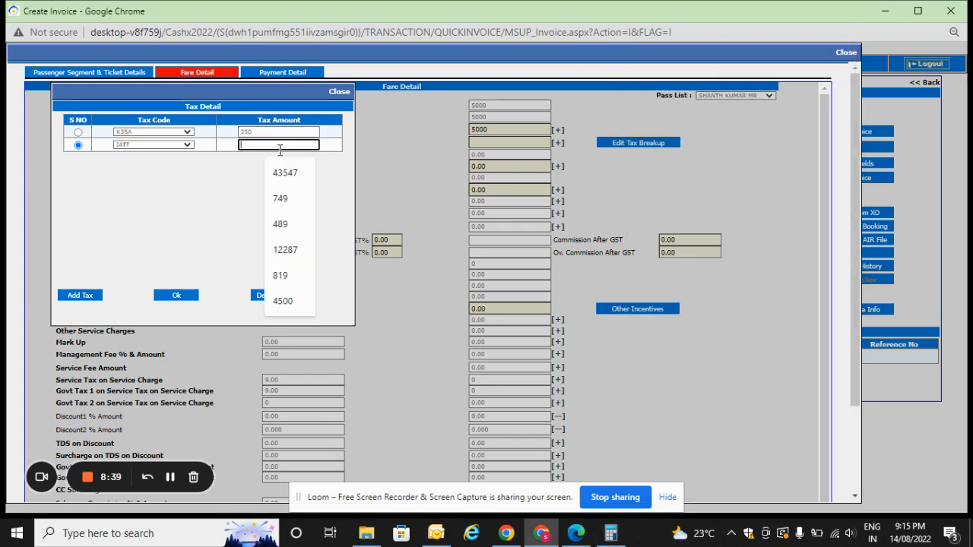
{"action": "type", "text": "10750"}
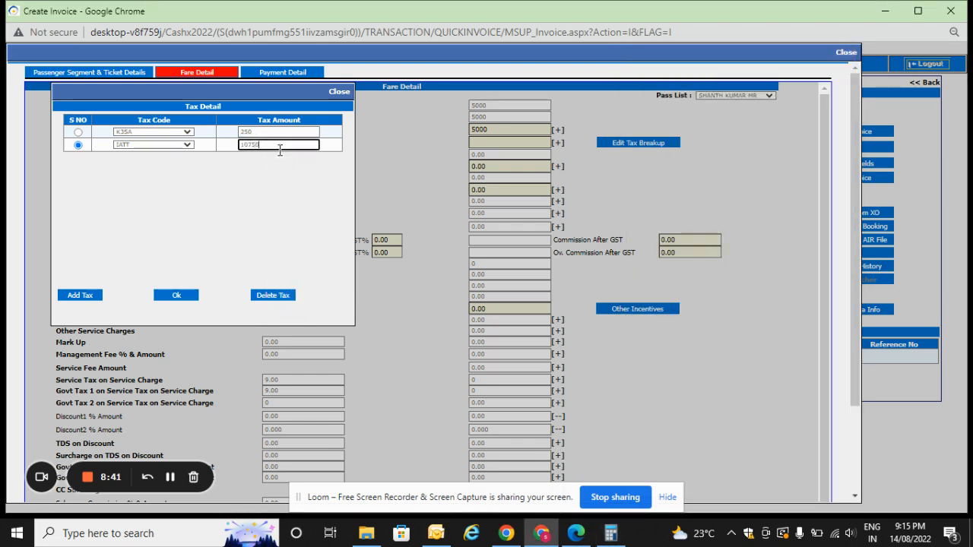
{"action": "key", "text": "Tab"}
{"action": "key", "text": "Tab"}
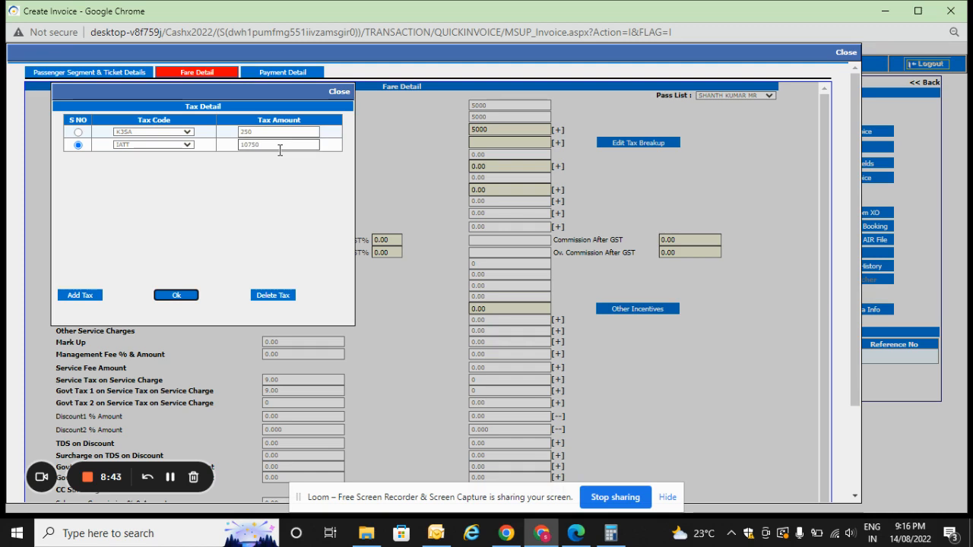
{"action": "left_click", "coordinate": [182, 295]}
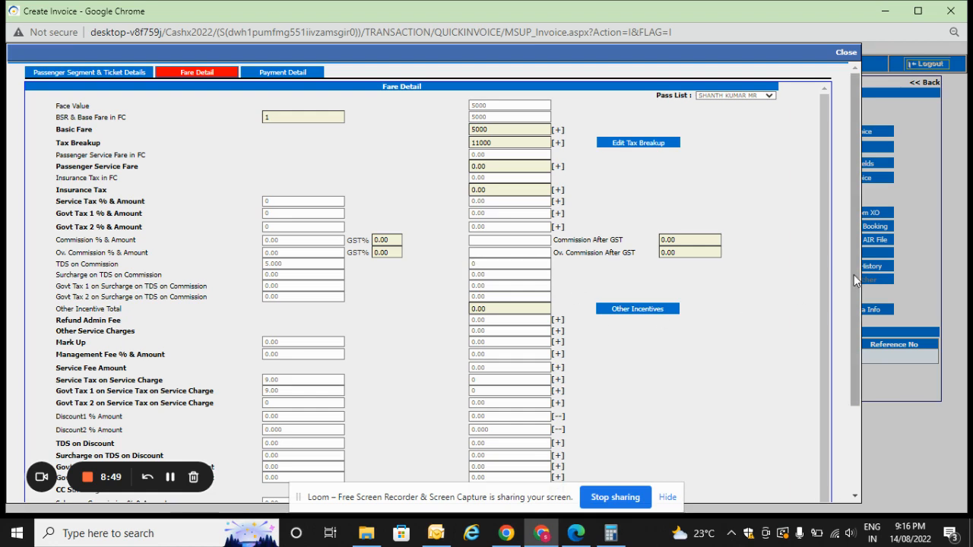
Review the remaining fare fields and compare the supplier amount with the total fare.
{"action": "left_click_drag", "start_coordinate": [853, 274], "coordinate": [859, 375]}
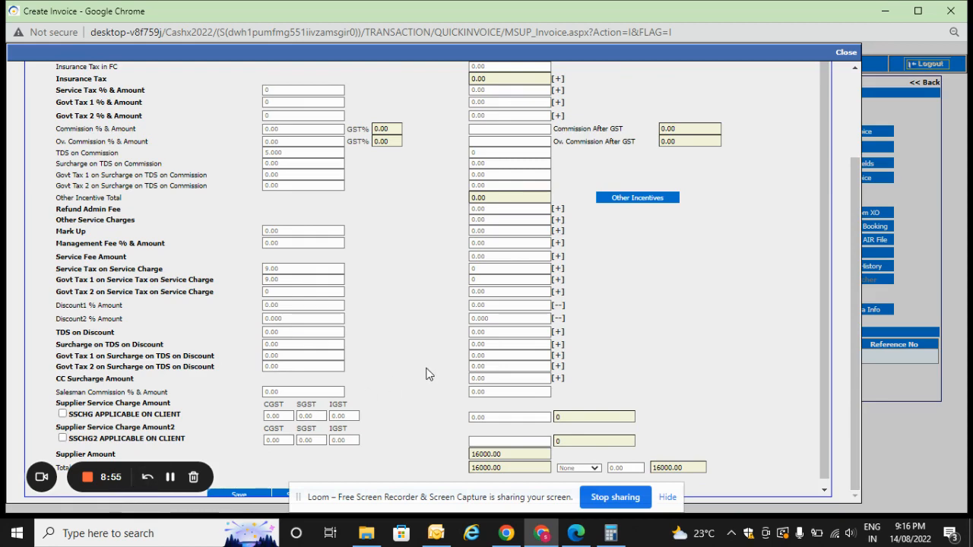
{"action": "key", "text": "ctrl+plus"}
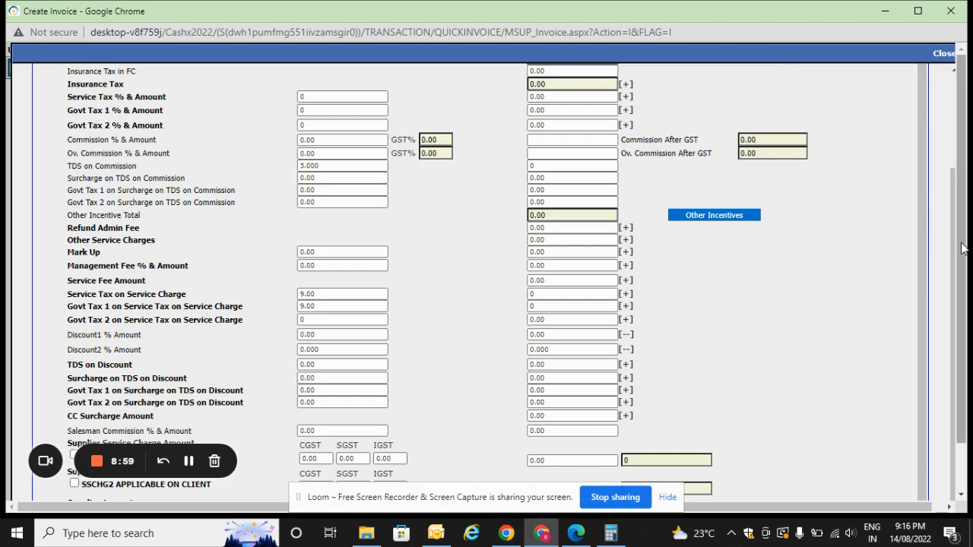
{"action": "scroll", "coordinate": [962, 249], "scroll_direction": "down", "scroll_amount": 1}
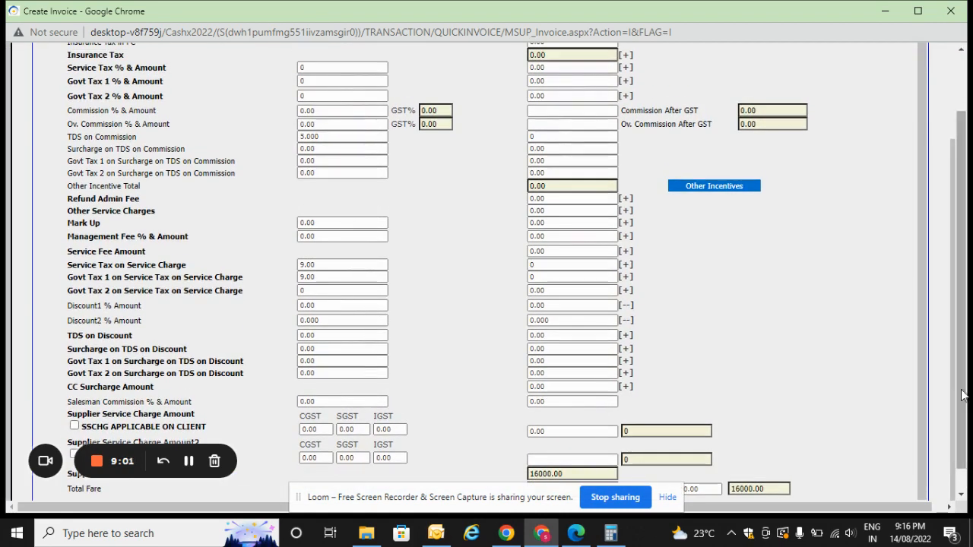
{"action": "scroll", "coordinate": [918, 351], "scroll_direction": "down", "scroll_amount": 1}
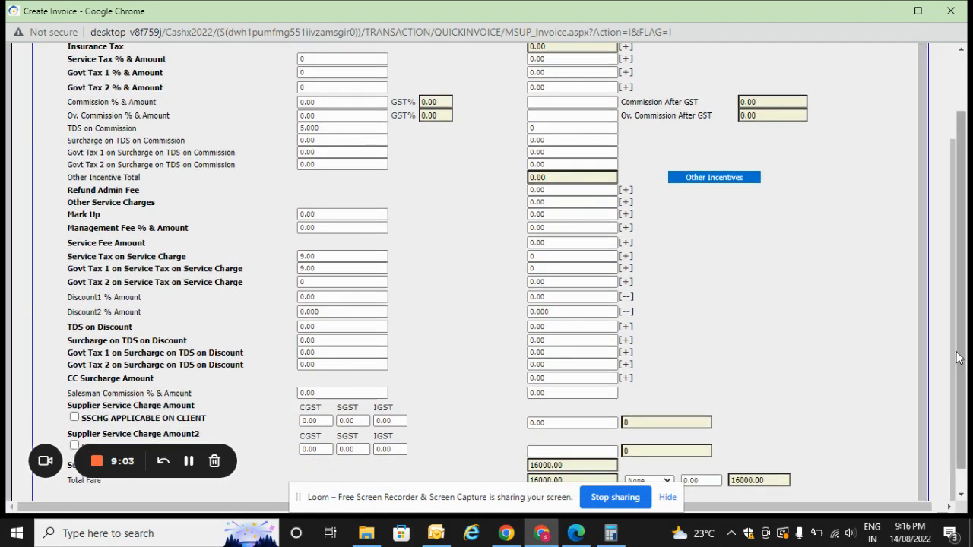
{"action": "scroll", "coordinate": [966, 367], "scroll_direction": "up", "scroll_amount": 1}
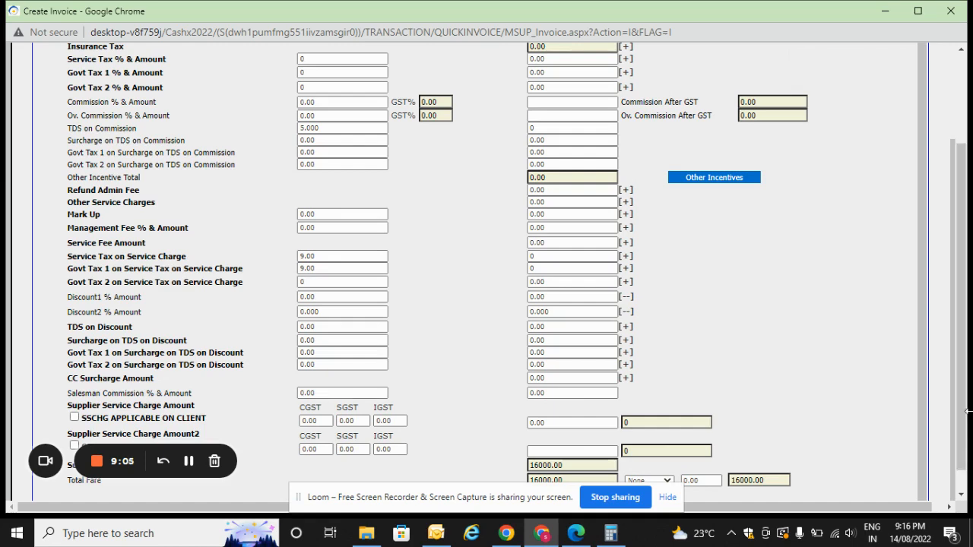
{"action": "key", "text": "ctrl+minus"}
{"action": "key", "text": "ctrl+minus"}
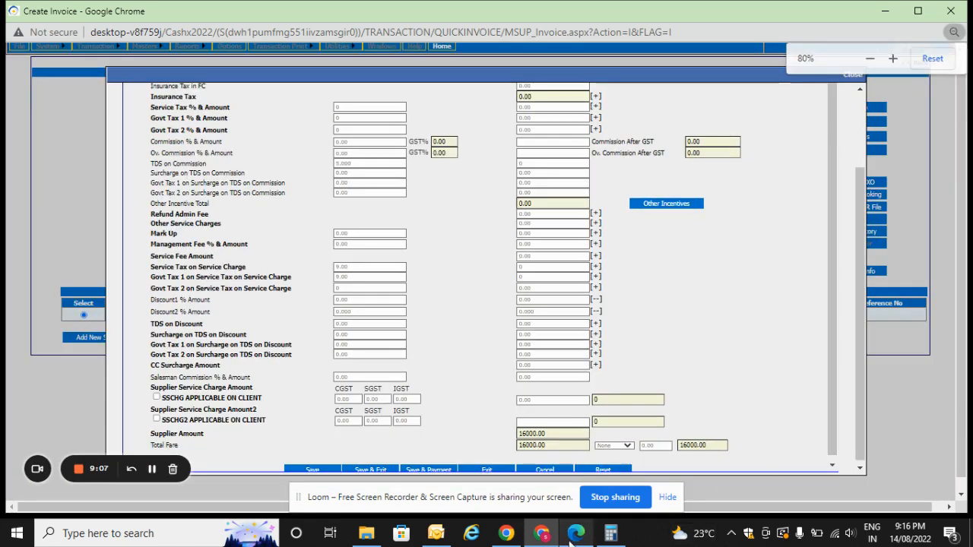
{"action": "double_click", "coordinate": [187, 434]}
{"action": "double_click", "coordinate": [161, 445]}
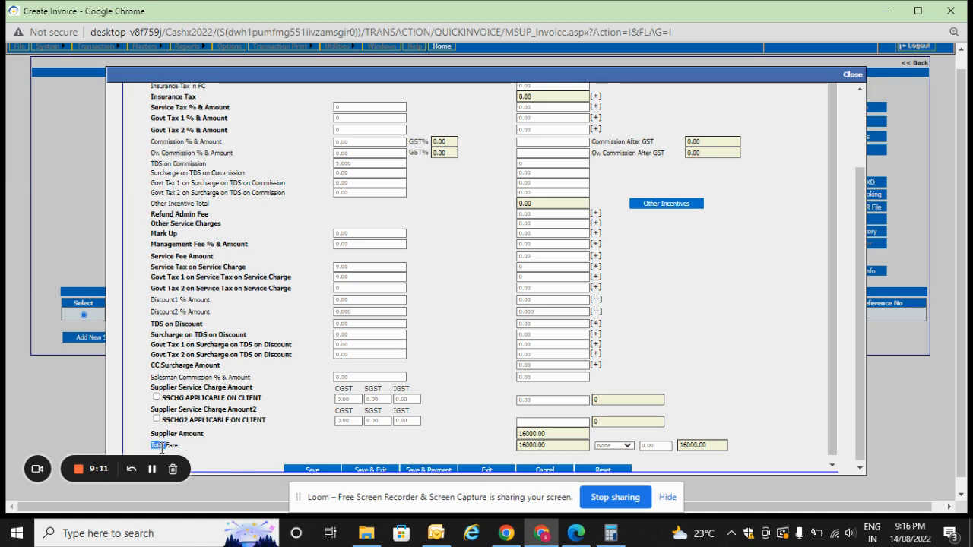
{"action": "double_click", "coordinate": [535, 445]}
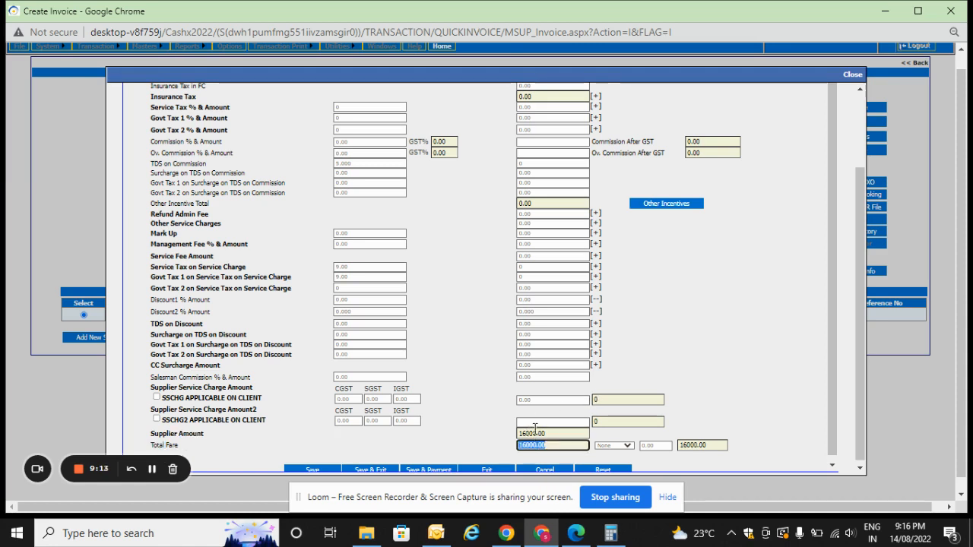
{"action": "double_click", "coordinate": [535, 432]}
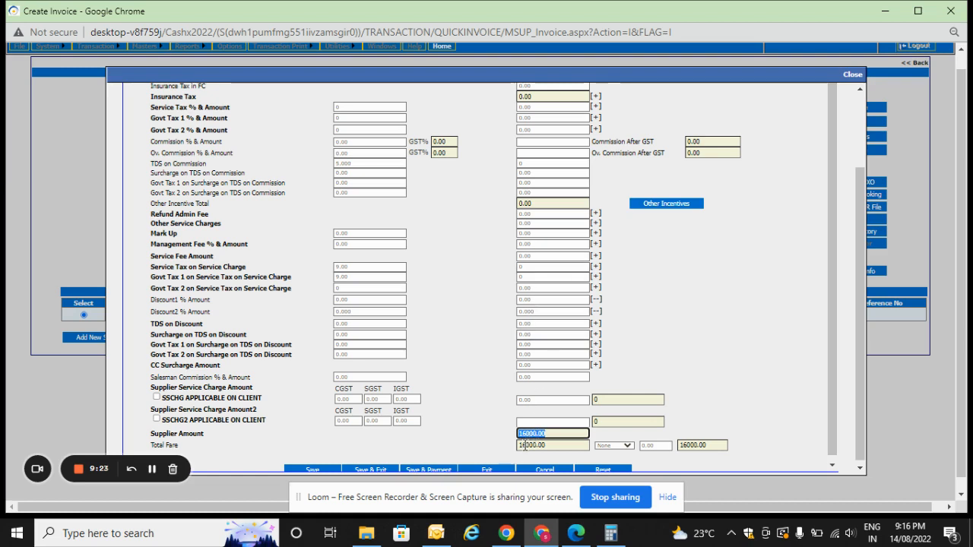
{"action": "key", "text": "Tab"}
{"action": "left_click", "coordinate": [564, 445]}
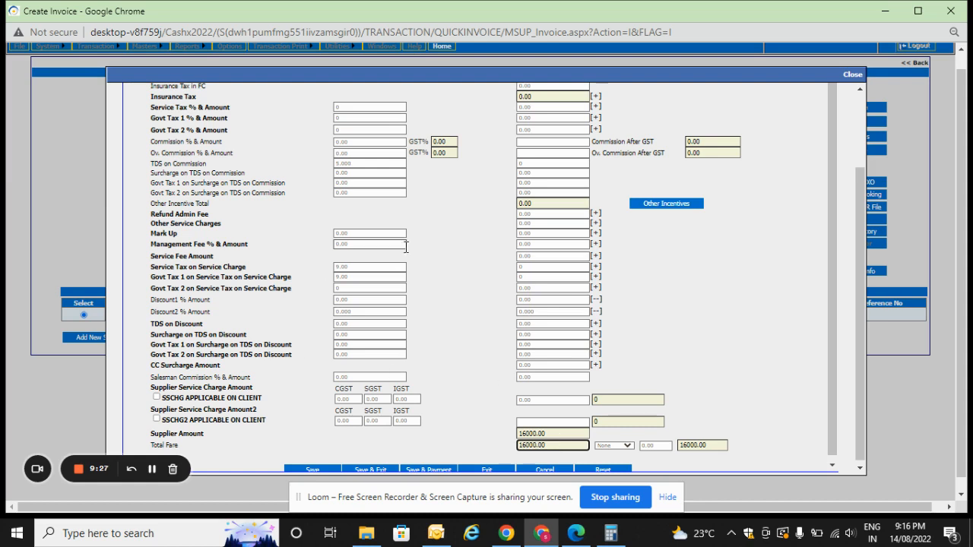
Set the management fee amount to 500 in the fare details.
{"action": "left_click", "coordinate": [188, 246]}
{"action": "triple_click", "coordinate": [187, 246]}
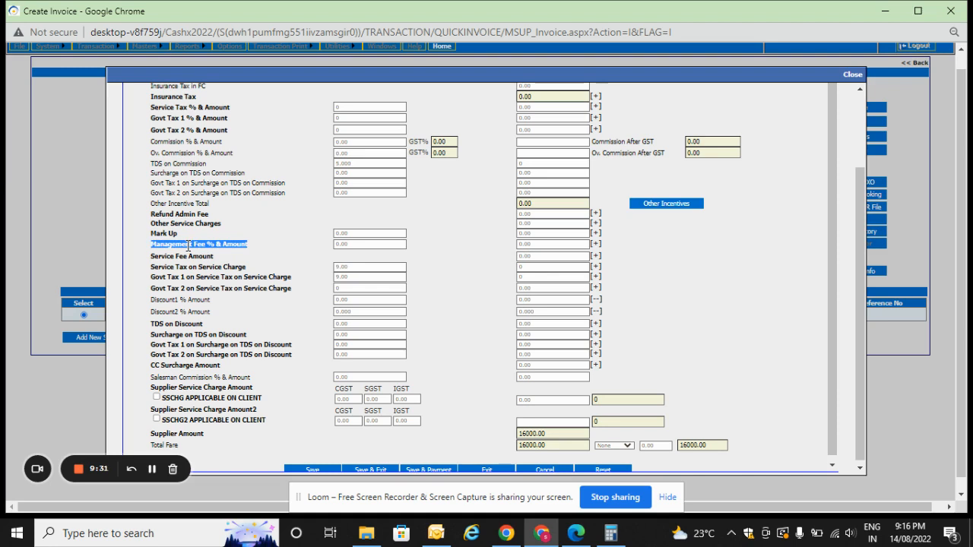
{"action": "key", "text": "Tab"}
{"action": "key", "text": "Tab"}
{"action": "type", "text": "500"}
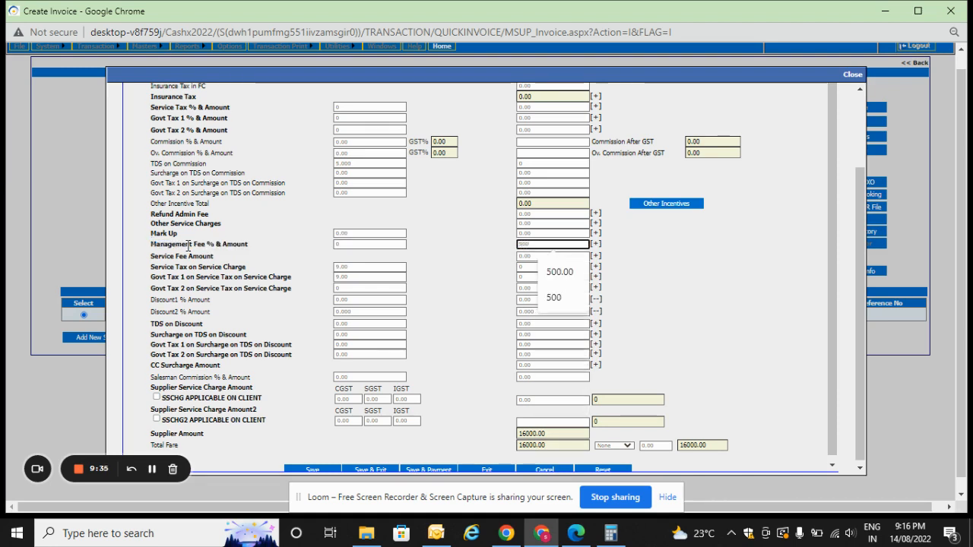
{"action": "key", "text": "Tab"}
{"action": "key", "text": "Tab"}
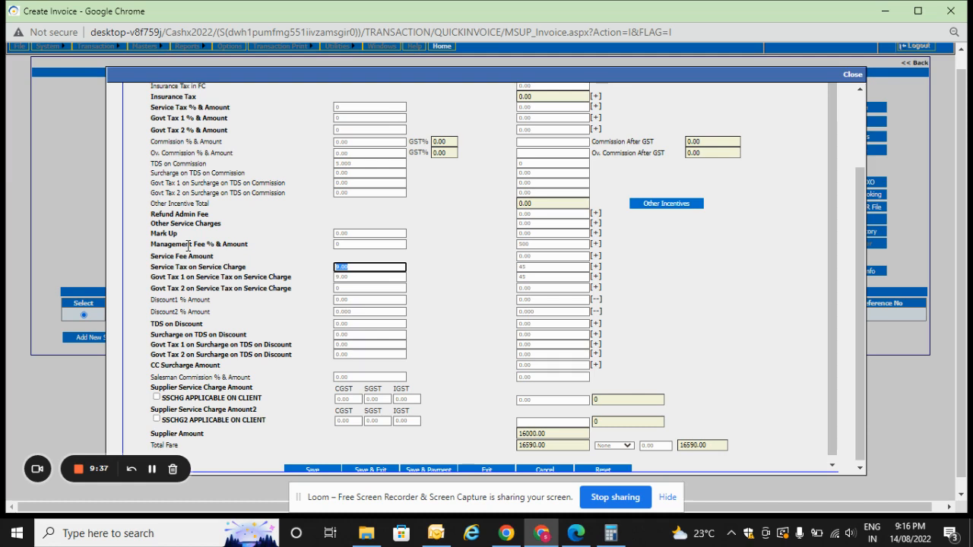
Check the rates and amounts of the service tax and govt taxes on the service charge.
{"action": "key", "text": "Tab"}
{"action": "key", "text": "Tab"}
{"action": "key", "text": "Tab"}
{"action": "key", "text": "Tab"}
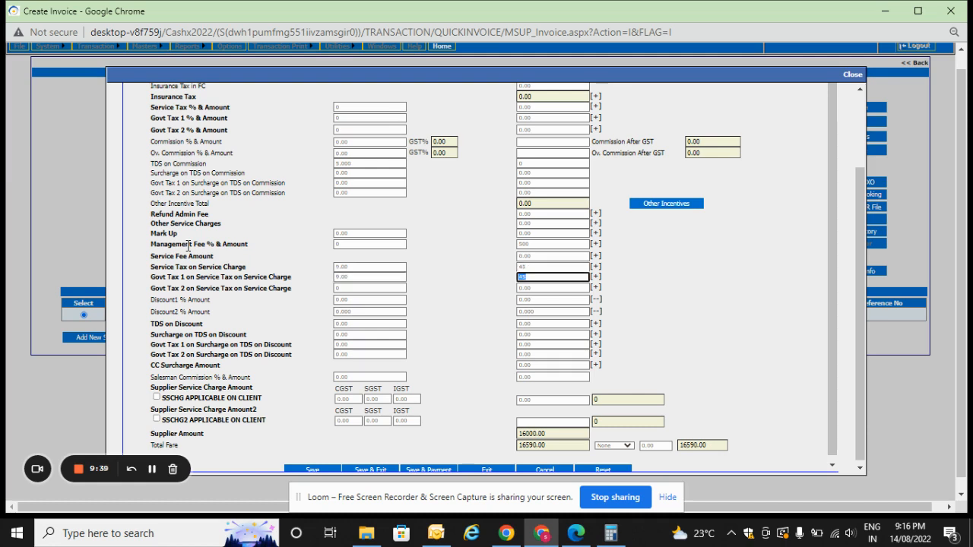
{"action": "key", "text": "Tab"}
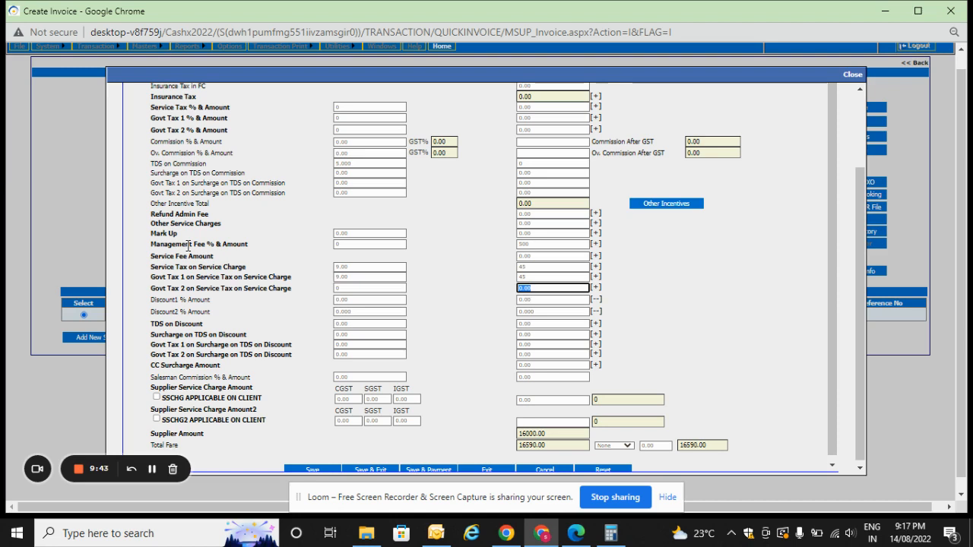
{"action": "left_click", "coordinate": [544, 267]}
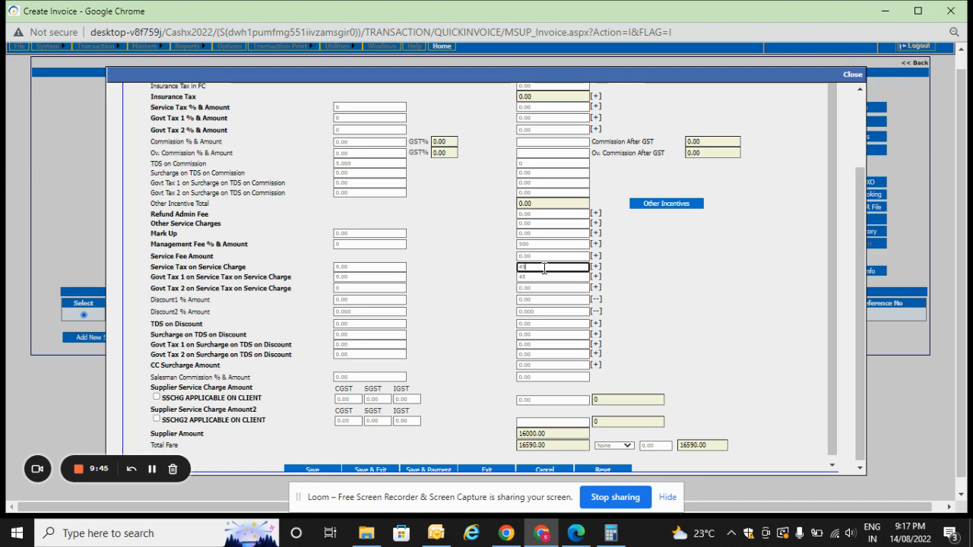
{"action": "left_click", "coordinate": [371, 269]}
{"action": "key", "text": "Tab"}
{"action": "key", "text": "Tab"}
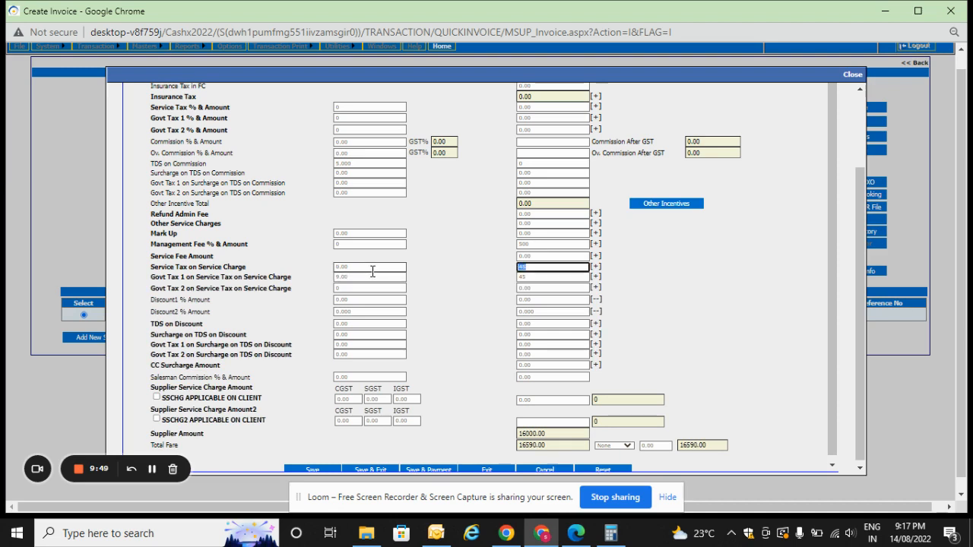
{"action": "key", "text": "Tab"}
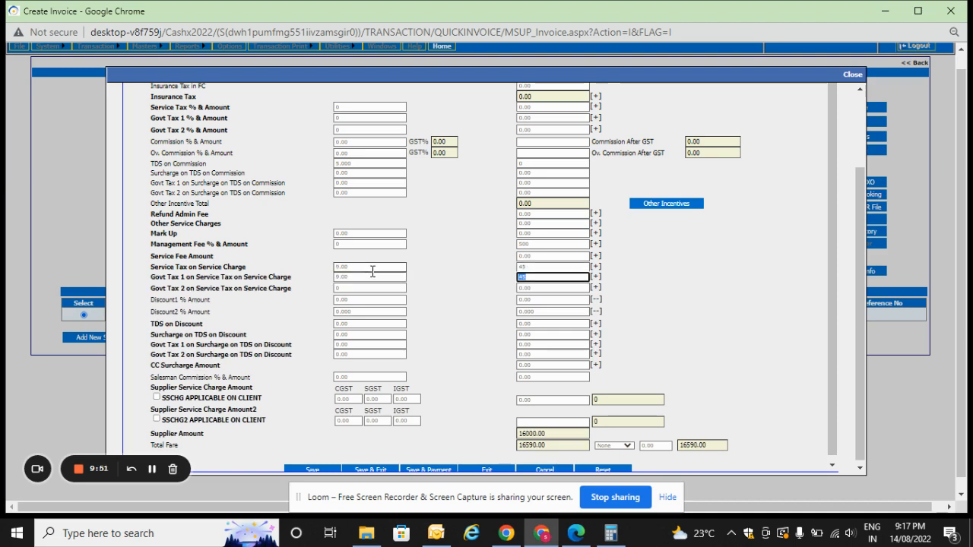
{"action": "key", "text": "Tab"}
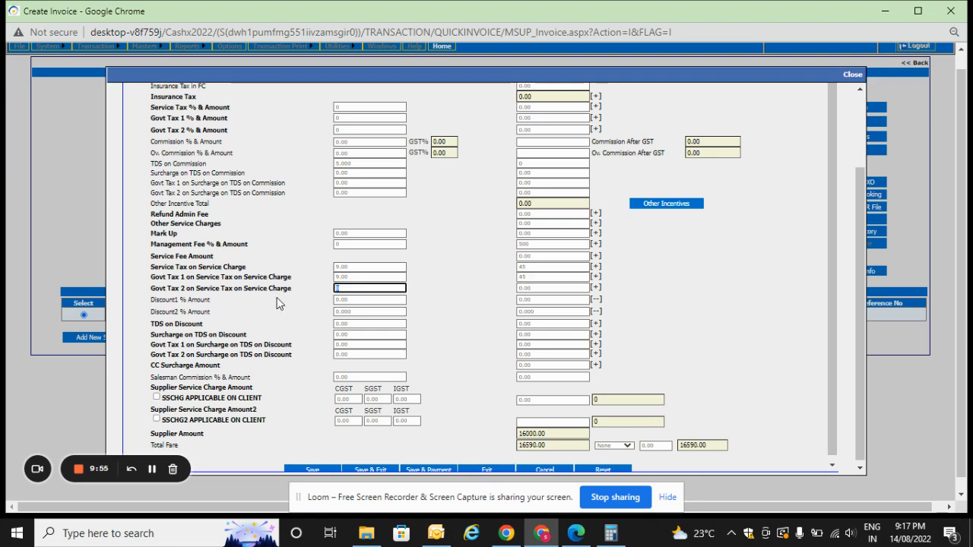
Check the Govt Tax 2 on service charge fields and the resulting total fare.
{"action": "double_click", "coordinate": [162, 289]}
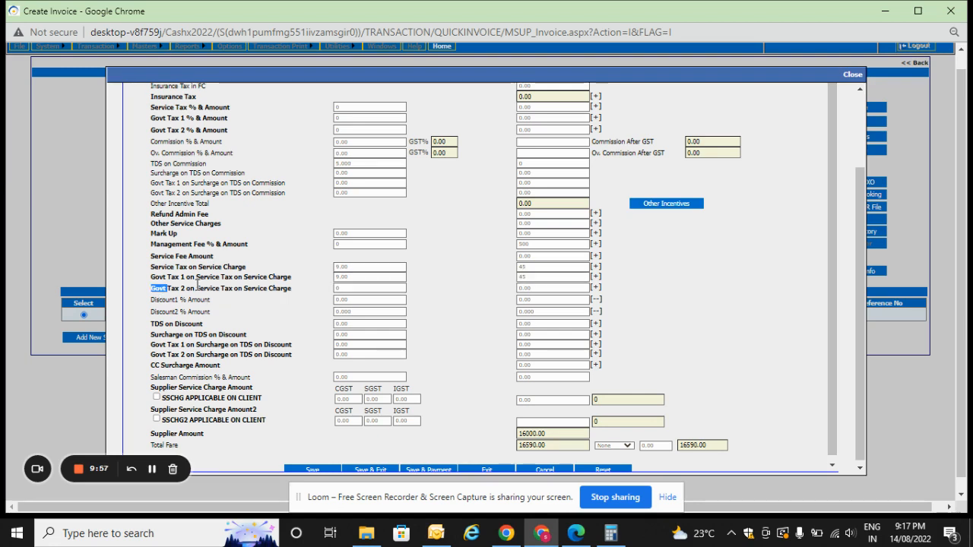
{"action": "left_click", "coordinate": [185, 286]}
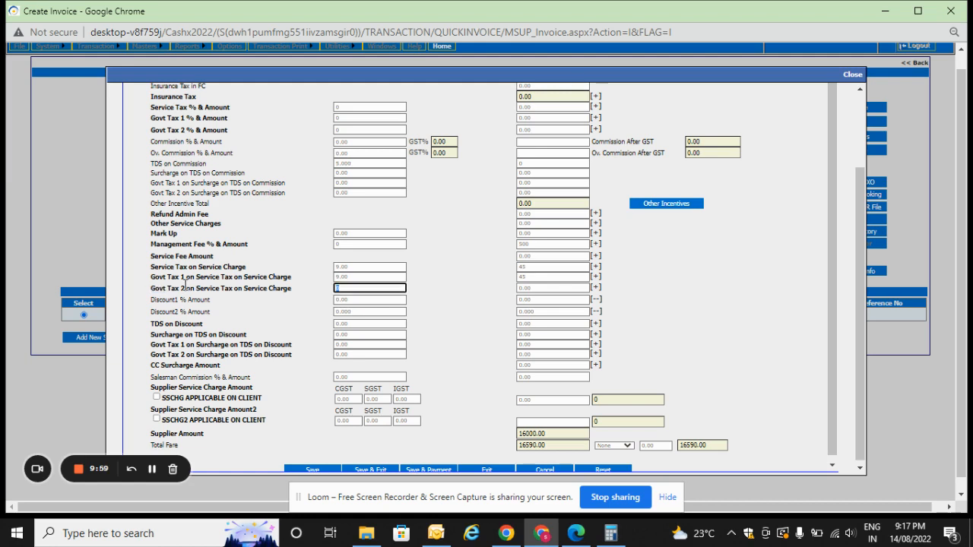
{"action": "key", "text": "Tab"}
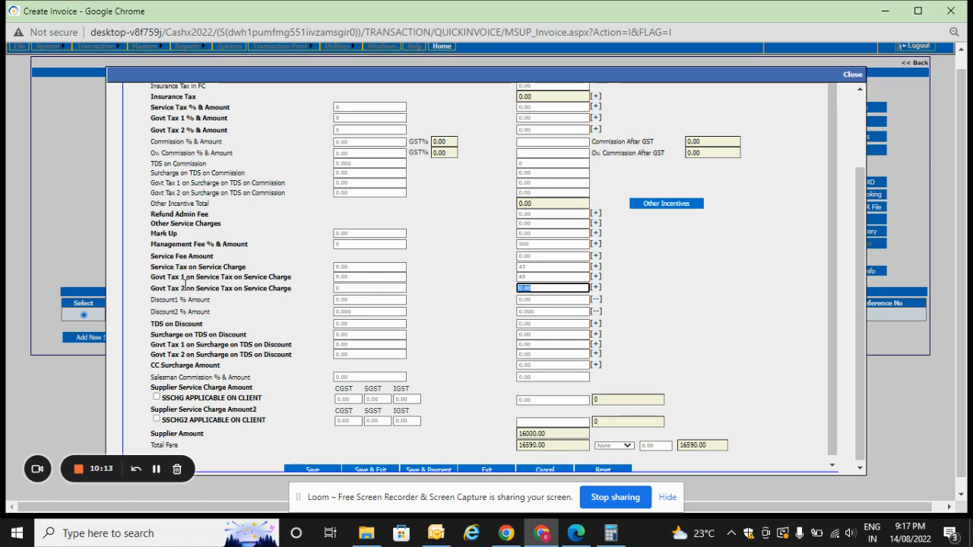
{"action": "key", "text": "Tab"}
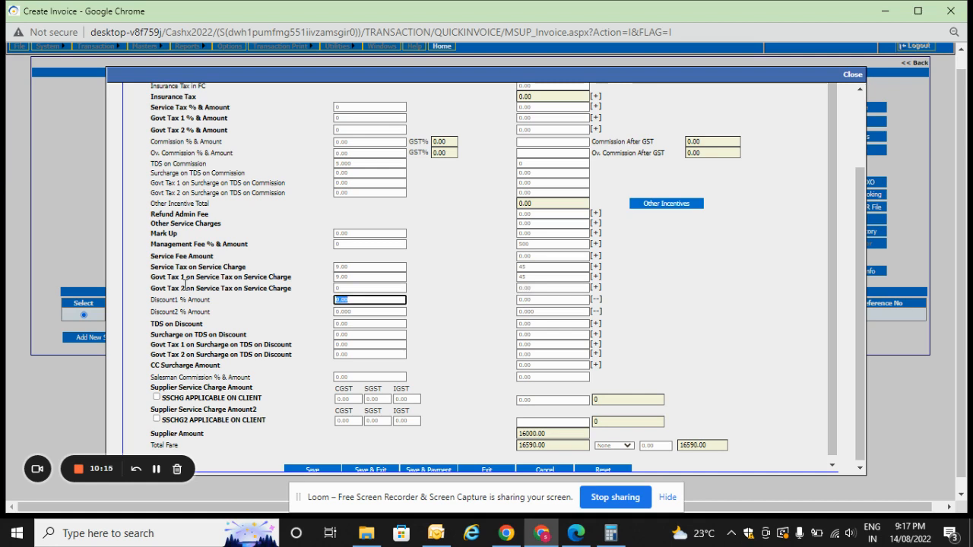
{"action": "left_click", "coordinate": [529, 445]}
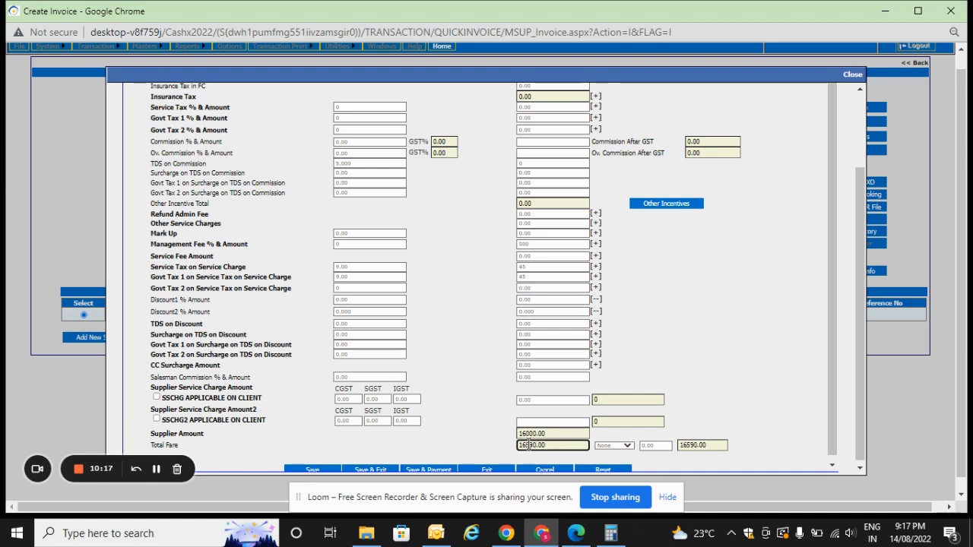
{"action": "left_click", "coordinate": [785, 356]}
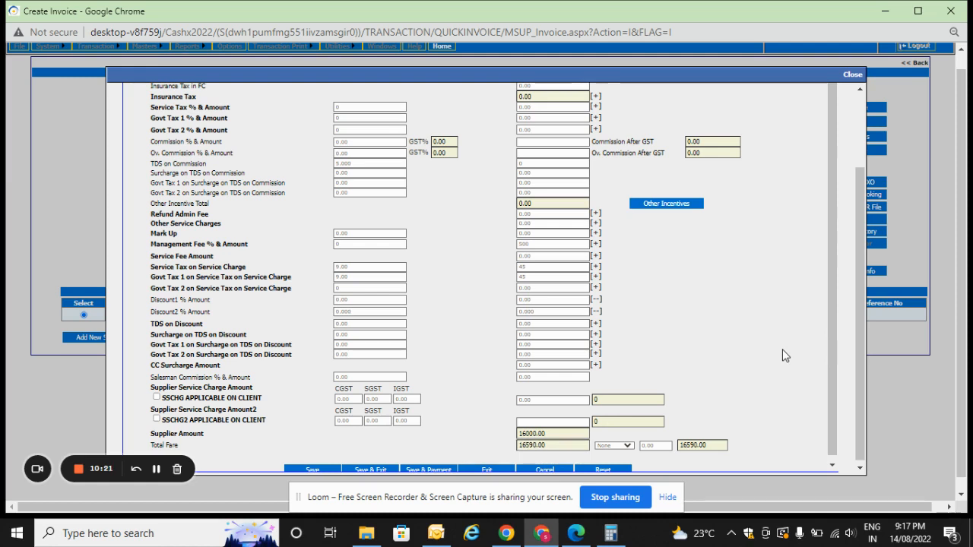
Set the Mark Up amount to 1000 in the fare details, leaving its percentage at 0.
{"action": "left_click", "coordinate": [171, 234]}
{"action": "key", "text": "Tab"}
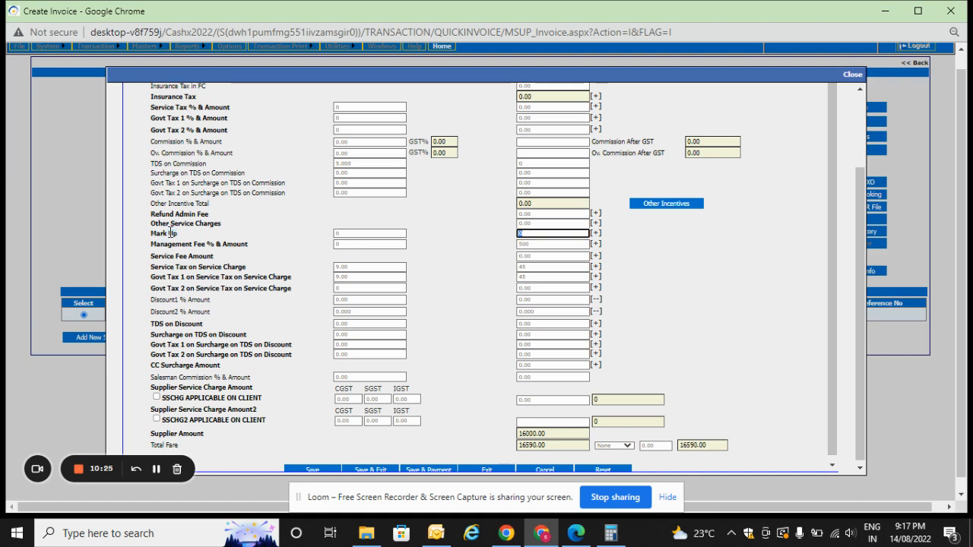
{"action": "triple_click", "coordinate": [163, 232]}
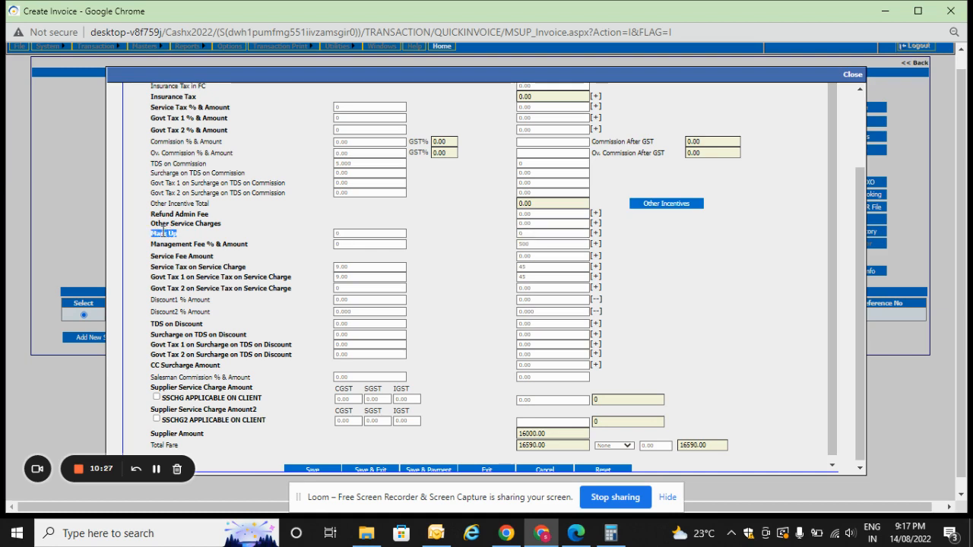
{"action": "key", "text": "Tab"}
{"action": "key", "text": "Tab"}
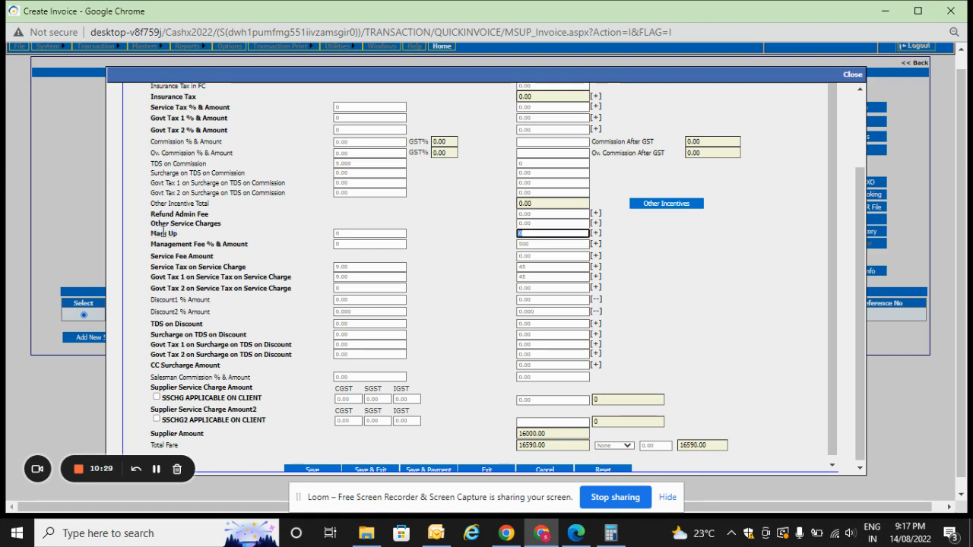
{"action": "key", "text": "BackSpace"}
{"action": "type", "text": "600"}
{"action": "key", "text": "BackSpace"}
{"action": "key", "text": "BackSpace"}
{"action": "key", "text": "BackSpace"}
{"action": "type", "text": "1"}
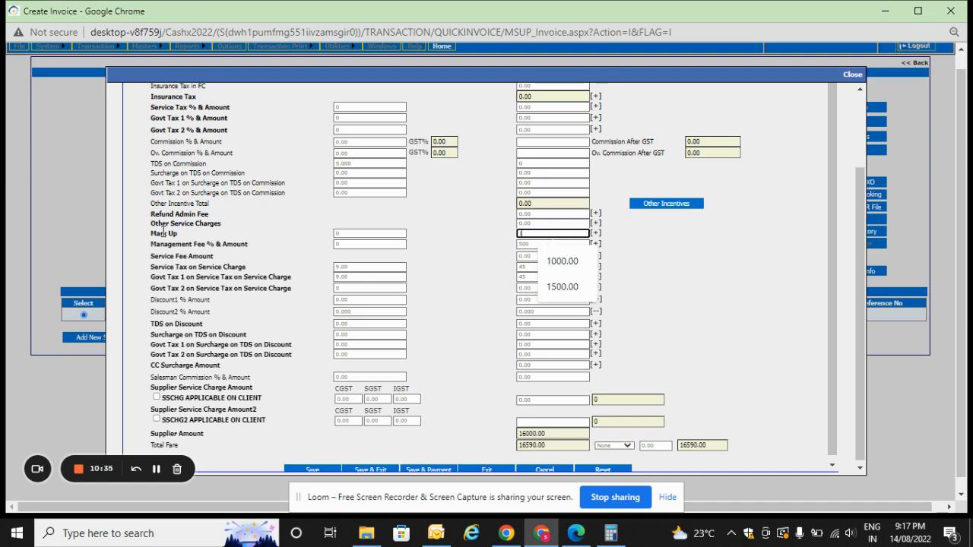
{"action": "type", "text": "000"}
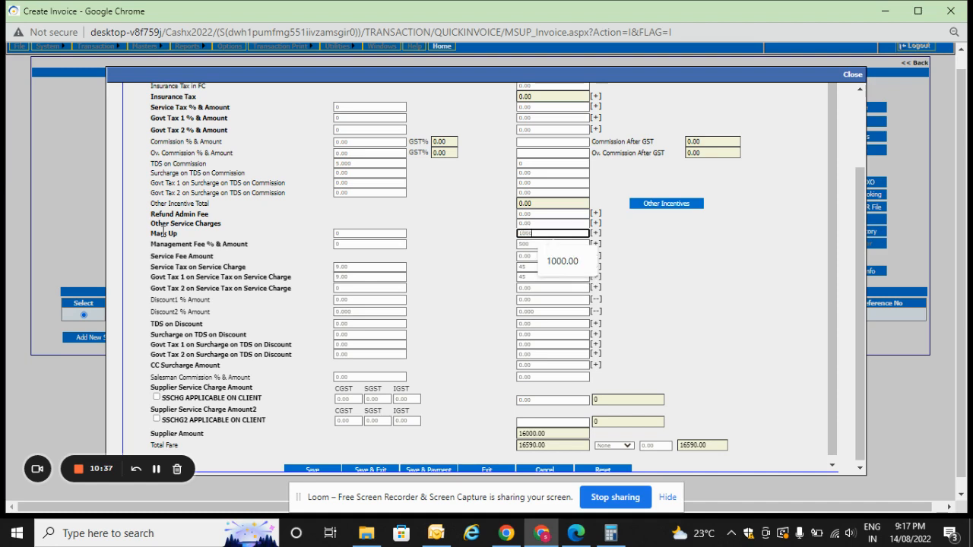
{"action": "key", "text": "Tab"}
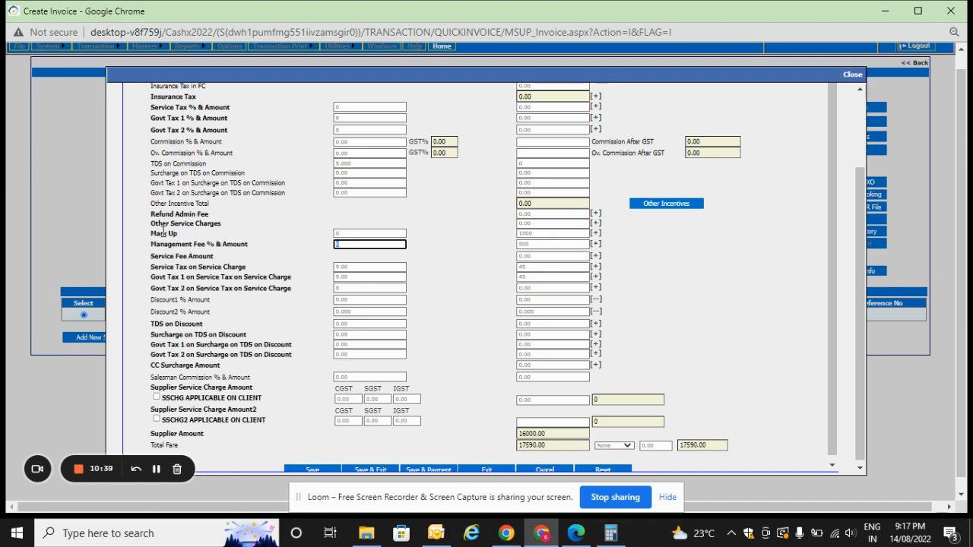
{"action": "key", "text": "Tab"}
{"action": "key", "text": "Tab"}
{"action": "key", "text": "Tab"}
{"action": "key", "text": "Tab"}
{"action": "key", "text": "Tab"}
{"action": "key", "text": "Tab"}
{"action": "key", "text": "Tab"}
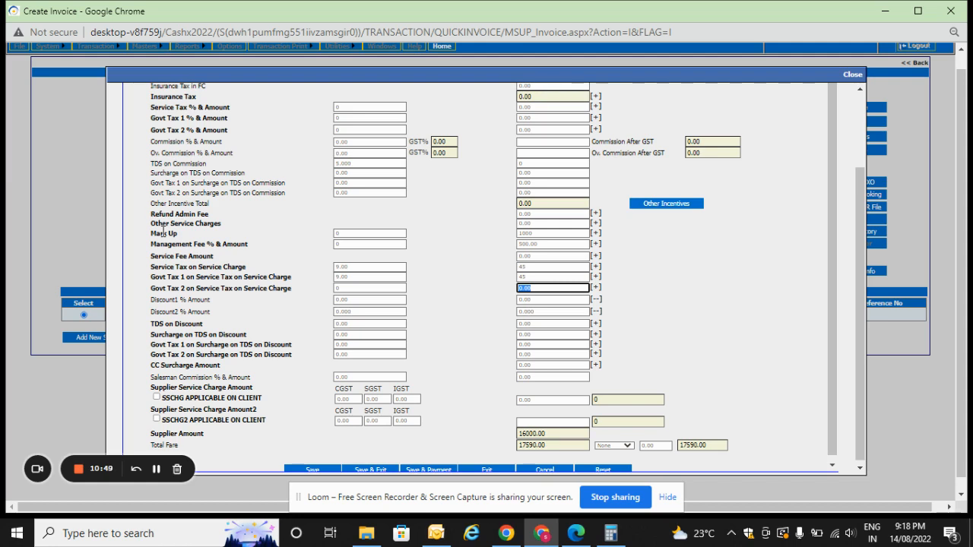
Compare the total fare with the supplier amount, considering the mark up and management fee amounts.
{"action": "left_click", "coordinate": [547, 232]}
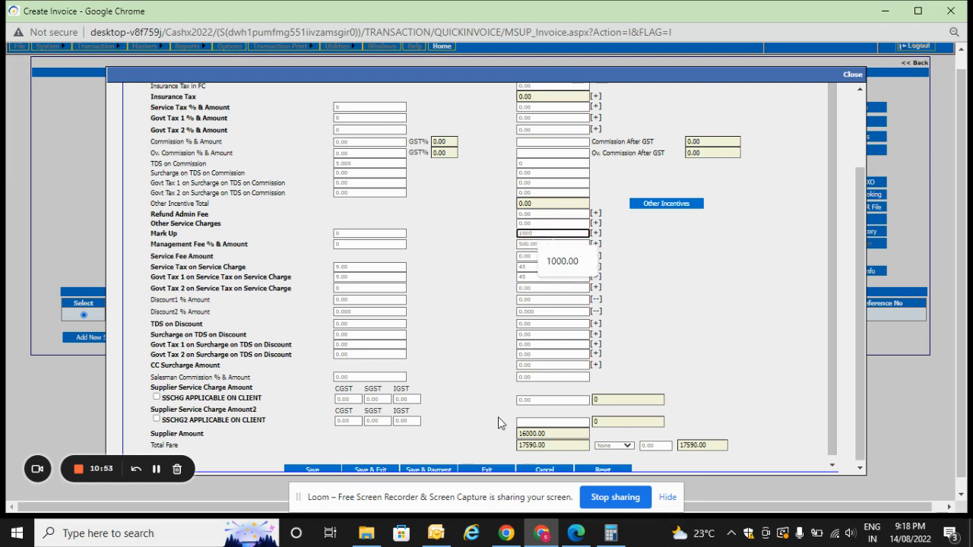
{"action": "left_click", "coordinate": [528, 446]}
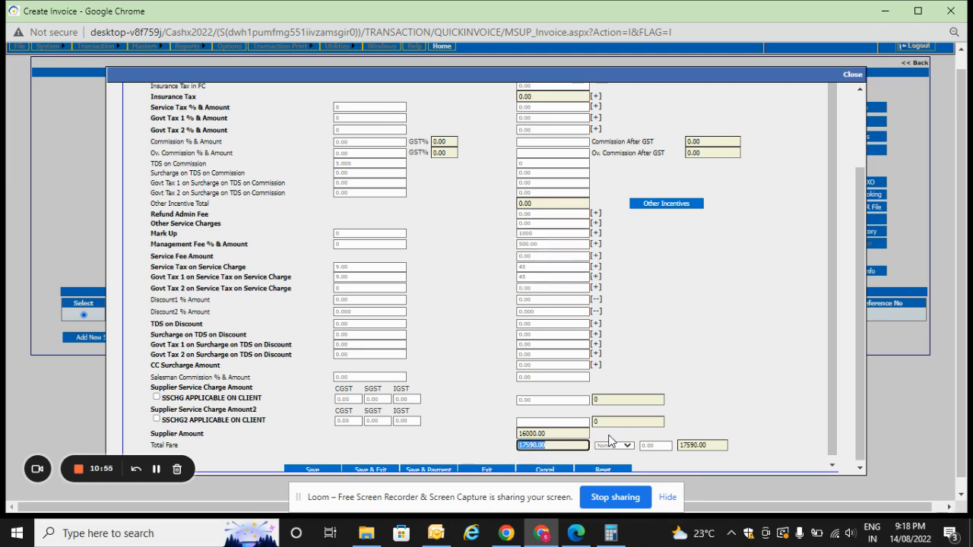
{"action": "double_click", "coordinate": [556, 446]}
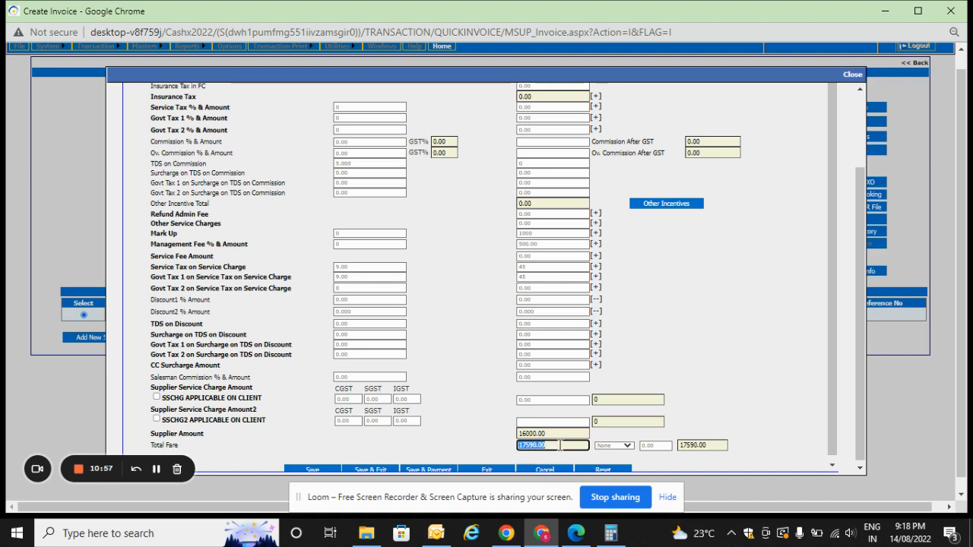
{"action": "left_click", "coordinate": [560, 445]}
{"action": "double_click", "coordinate": [536, 446]}
{"action": "left_click", "coordinate": [569, 445]}
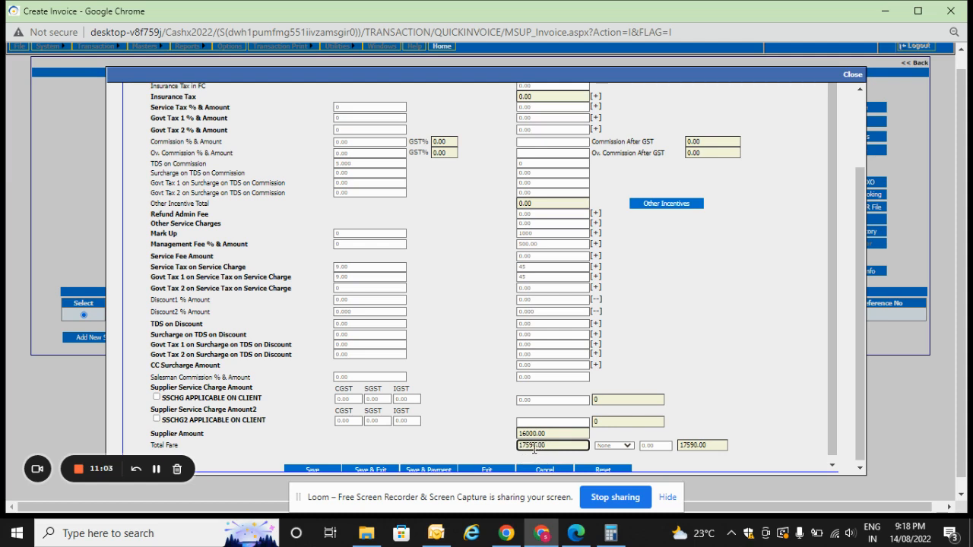
{"action": "left_click", "coordinate": [569, 435]}
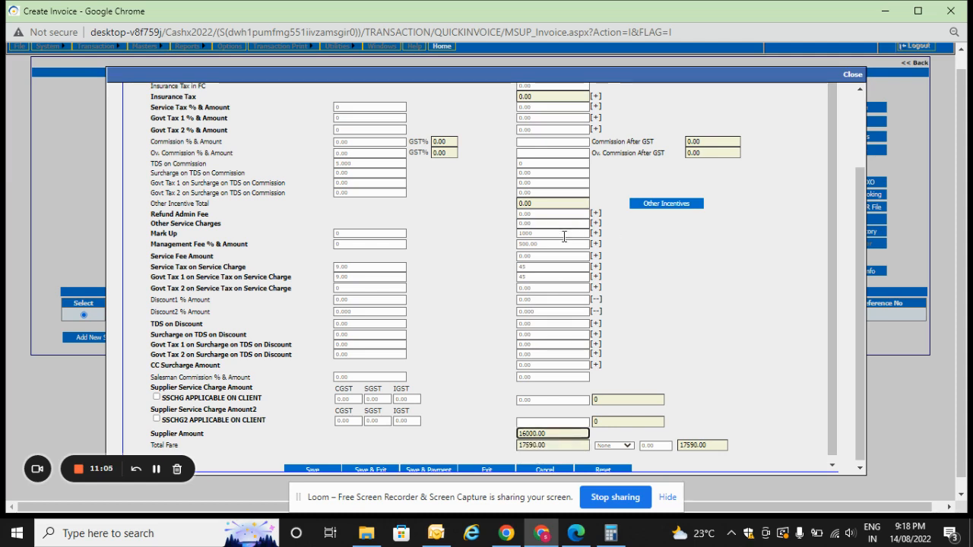
{"action": "left_click", "coordinate": [538, 244]}
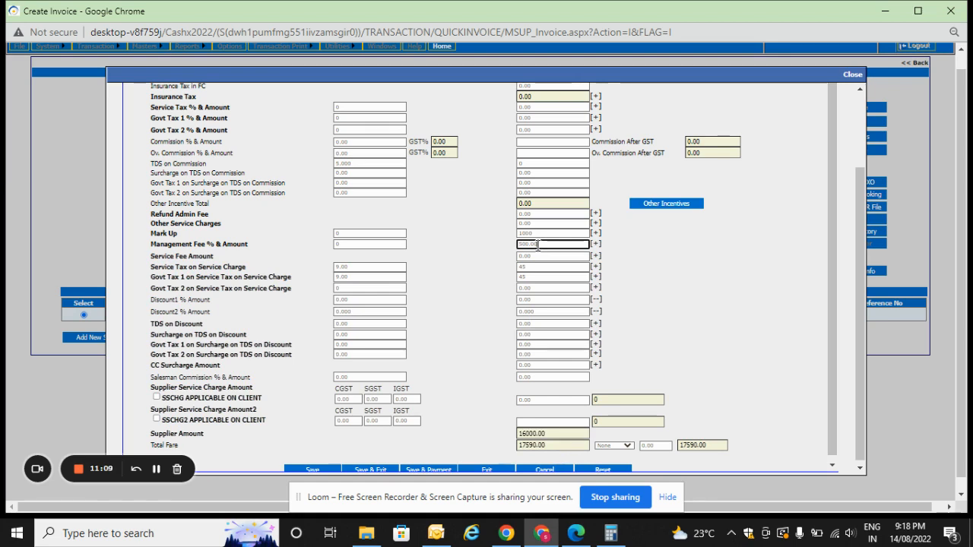
{"action": "left_click", "coordinate": [547, 233]}
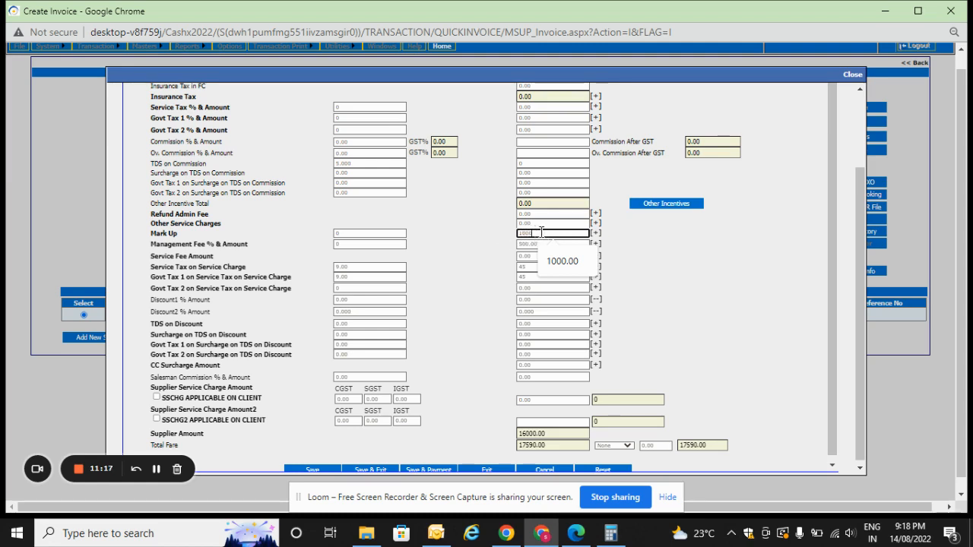
{"action": "left_click", "coordinate": [551, 399]}
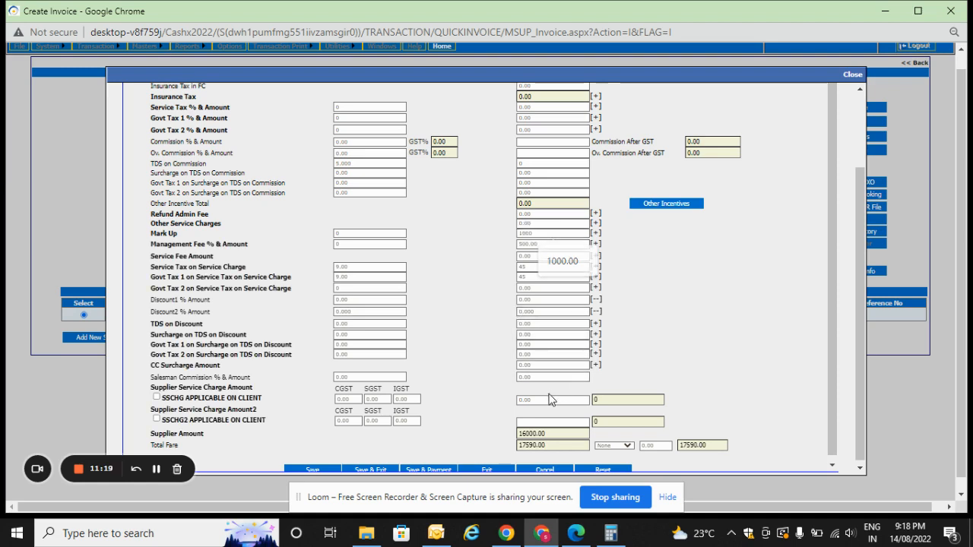
{"action": "double_click", "coordinate": [524, 444]}
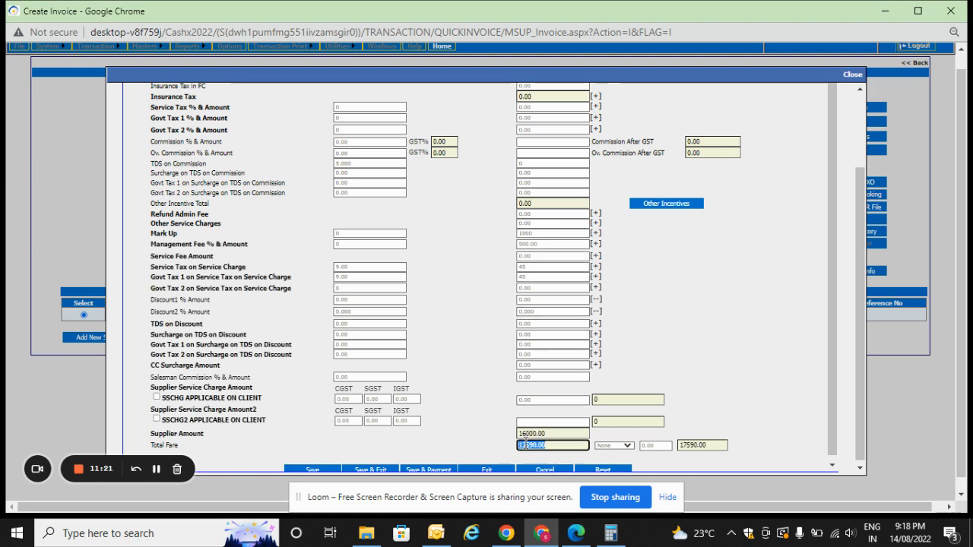
{"action": "left_click", "coordinate": [529, 434]}
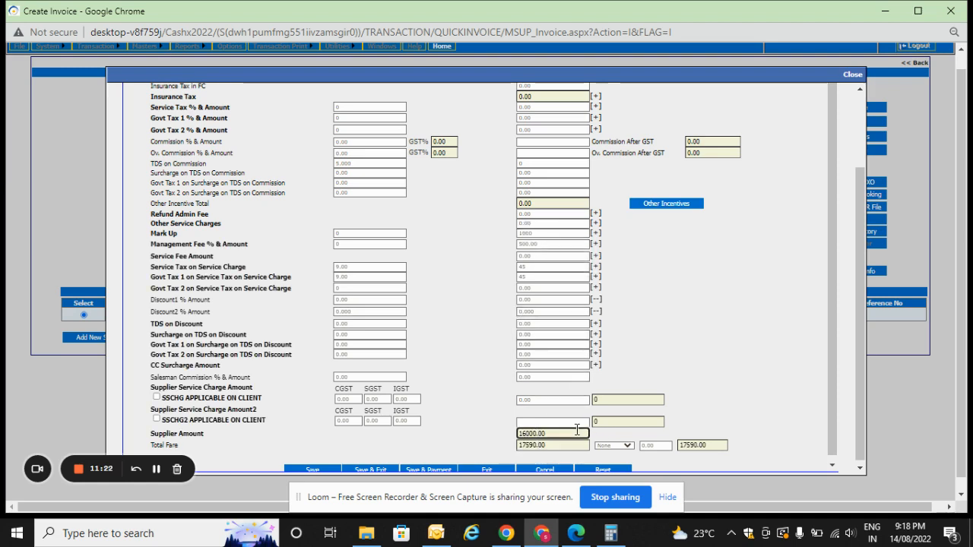
{"action": "double_click", "coordinate": [528, 433]}
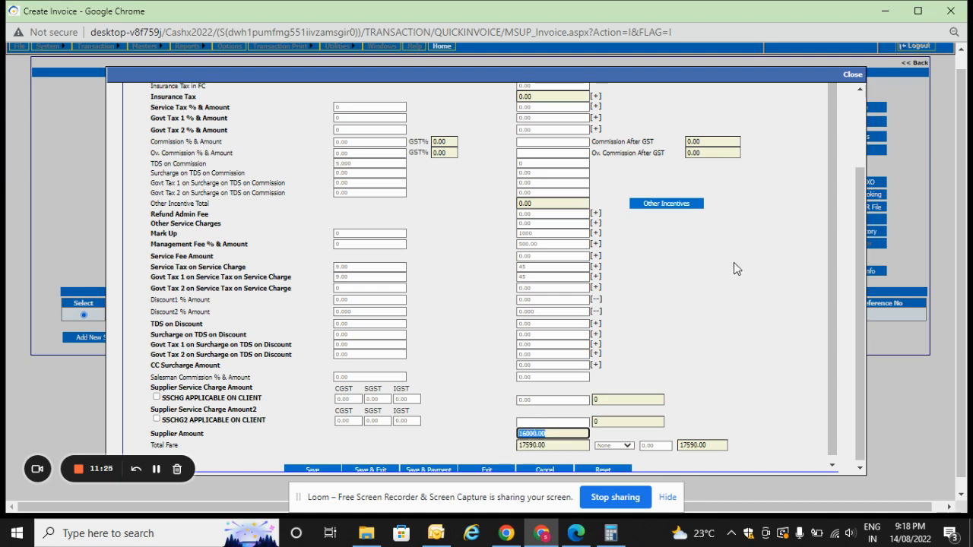
{"action": "left_click", "coordinate": [716, 275]}
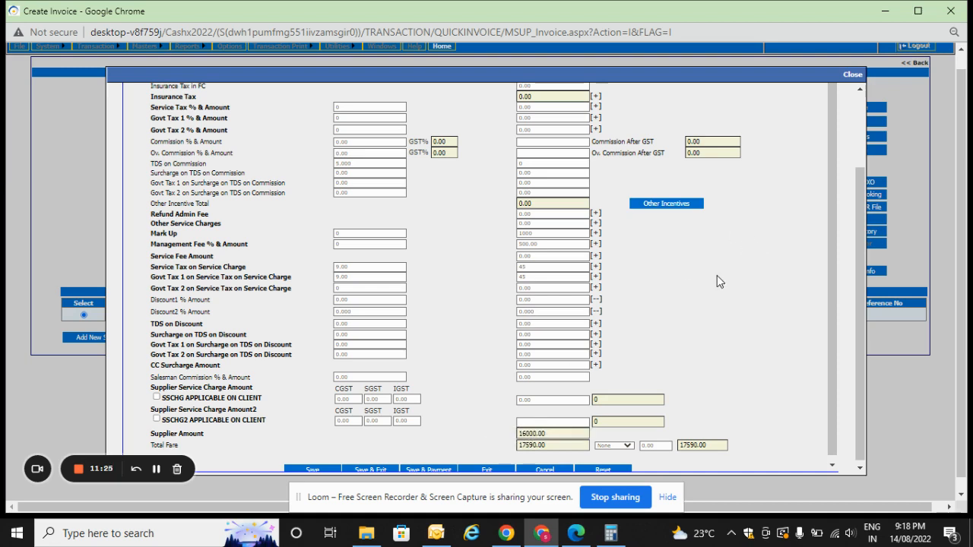
Set the commission amount to 200 and recalculate the TDS on commission from its existing rate.
{"action": "double_click", "coordinate": [174, 142]}
{"action": "triple_click", "coordinate": [224, 140]}
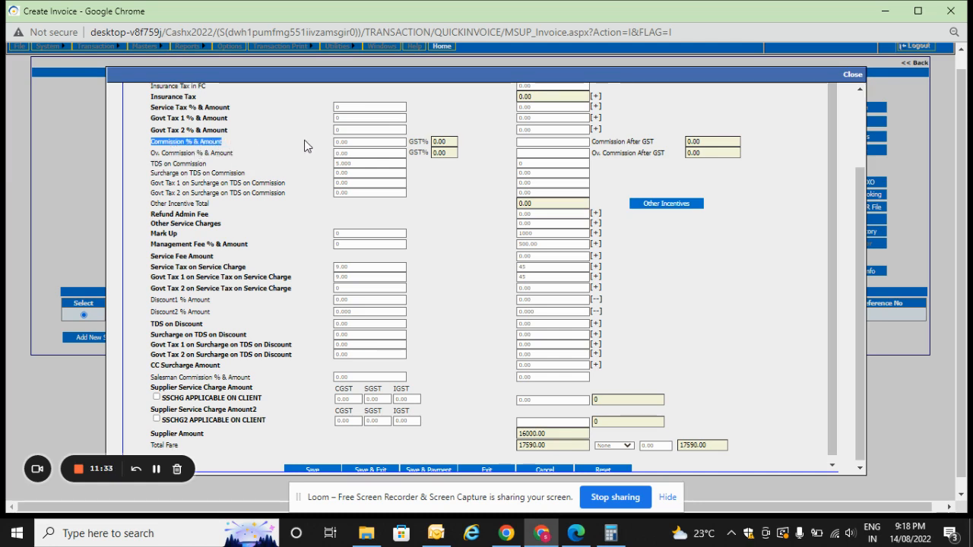
{"action": "key", "text": "Tab"}
{"action": "key", "text": "Tab"}
{"action": "key", "text": "Tab"}
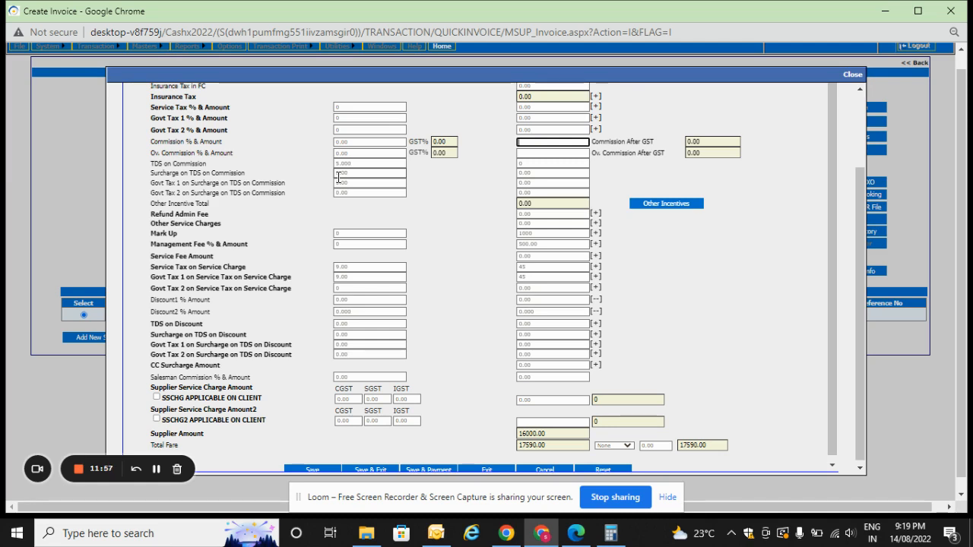
{"action": "type", "text": "200"}
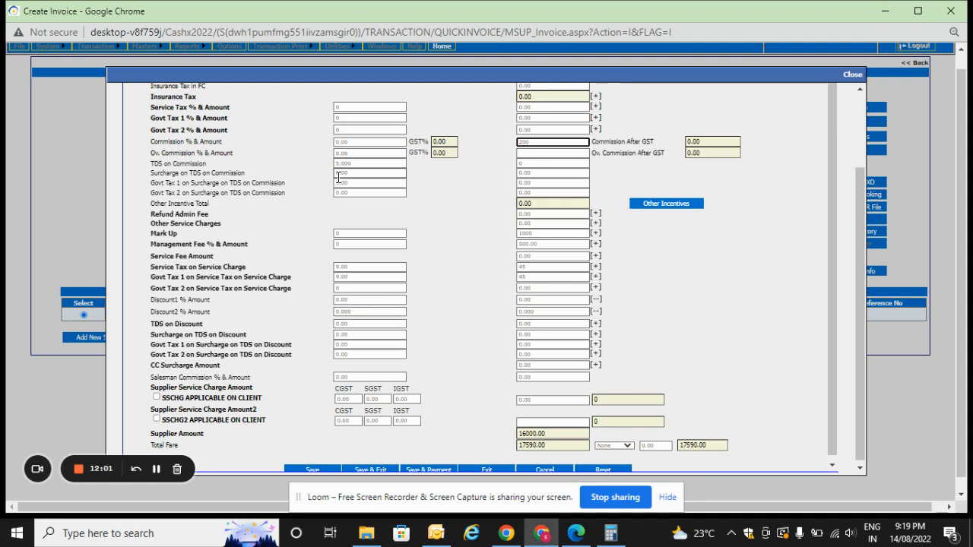
{"action": "key", "text": "Tab"}
{"action": "key", "text": "Tab"}
{"action": "key", "text": "Tab"}
{"action": "key", "text": "Tab"}
{"action": "key", "text": "Tab"}
{"action": "key", "text": "Tab"}
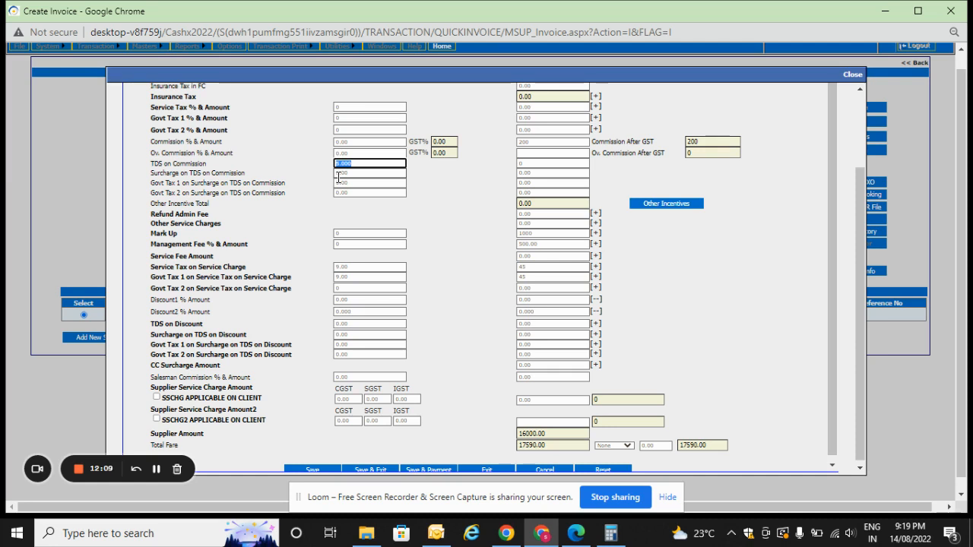
{"action": "key", "text": "Tab"}
{"action": "key", "text": "Tab"}
{"action": "key", "text": "Tab"}
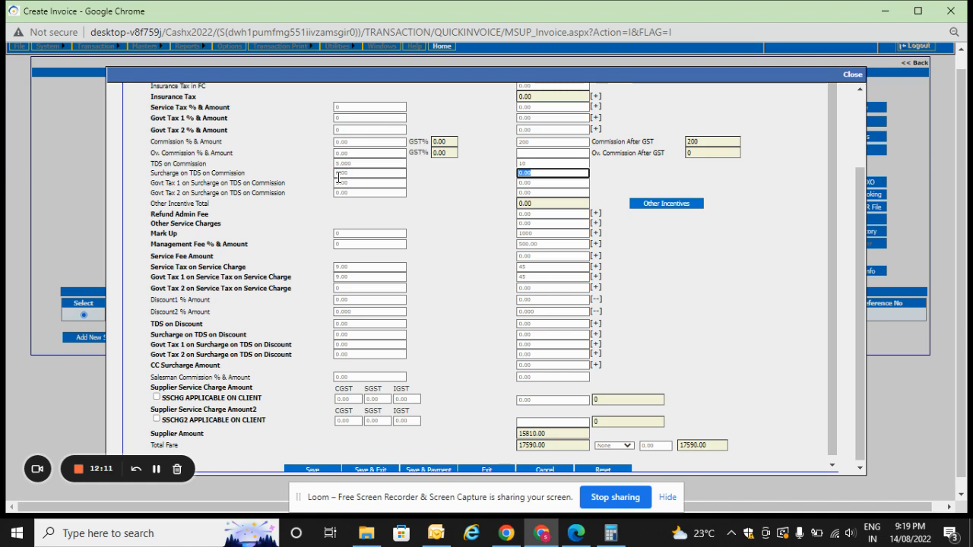
Check the TDS on commission rate and amount against the commission, along with the surcharge and govt tax fields.
{"action": "key", "text": "Tab"}
{"action": "key", "text": "Tab"}
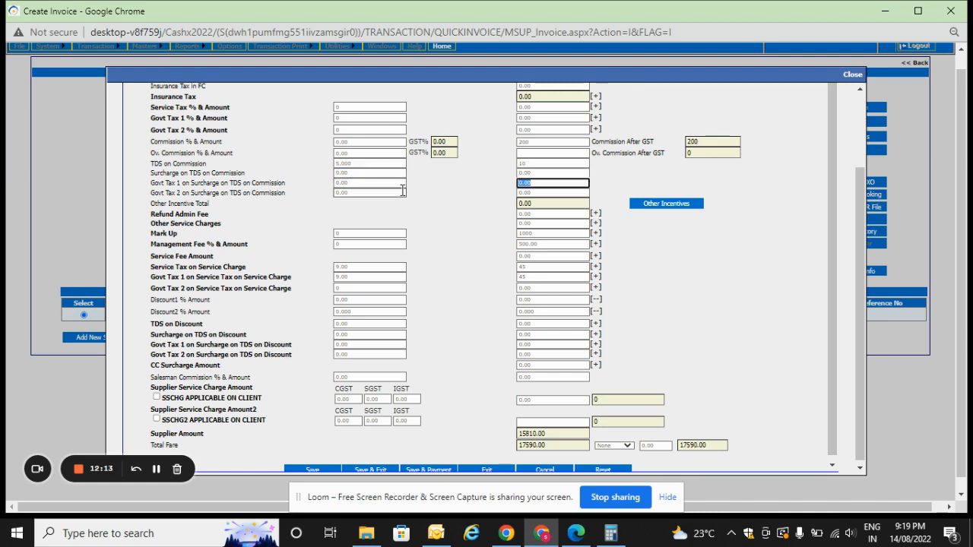
{"action": "left_click", "coordinate": [377, 164]}
{"action": "key", "text": "Tab"}
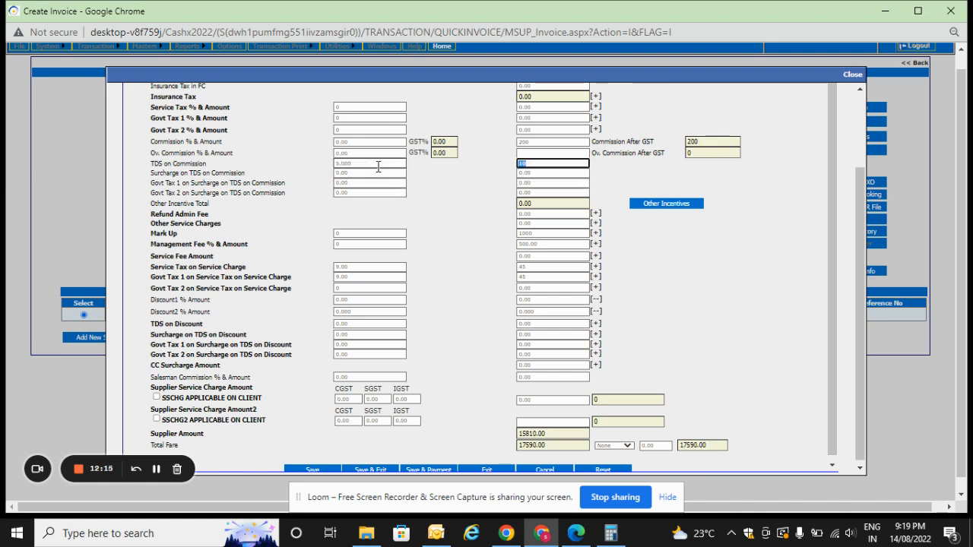
{"action": "key", "text": "Tab"}
{"action": "key", "text": "Tab"}
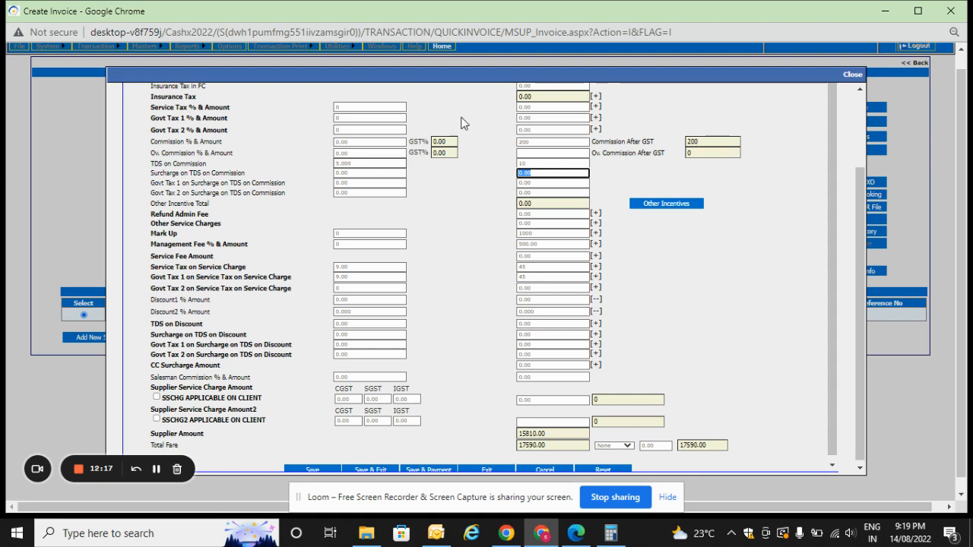
{"action": "left_click", "coordinate": [540, 143]}
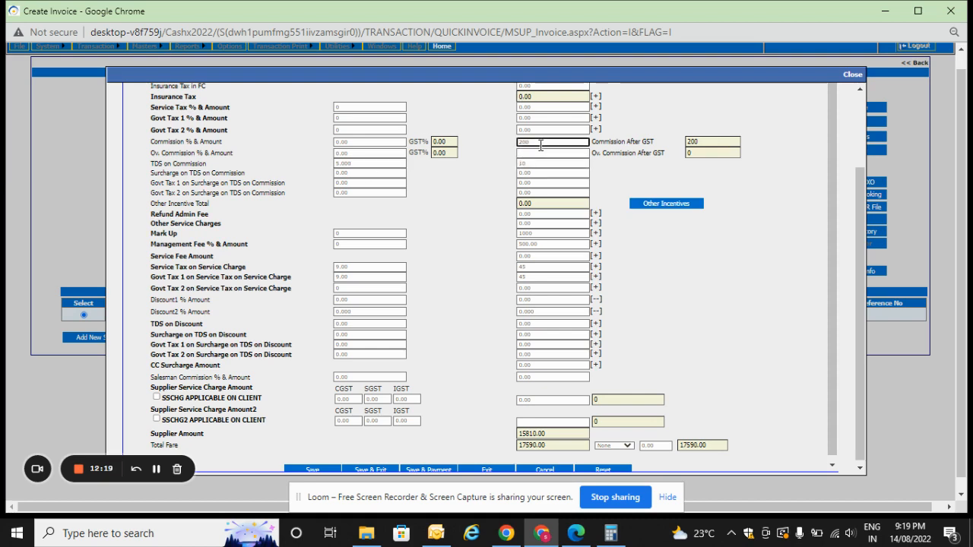
{"action": "key", "text": "Tab"}
{"action": "key", "text": "Tab"}
{"action": "key", "text": "Tab"}
{"action": "key", "text": "Tab"}
{"action": "key", "text": "Tab"}
{"action": "key", "text": "Tab"}
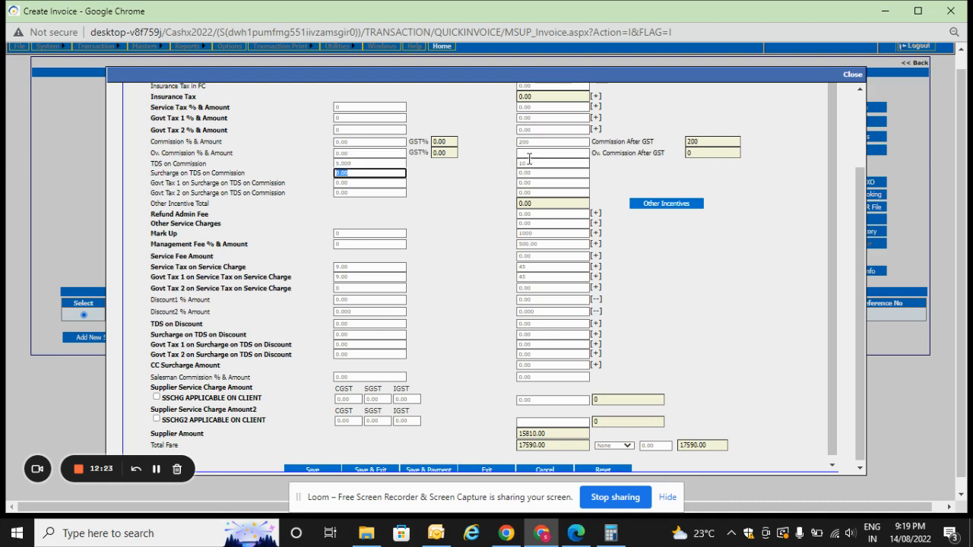
Check the TDS on commission and supplier amounts, then save and exit the fare details and save the invoice.
{"action": "left_click", "coordinate": [531, 162]}
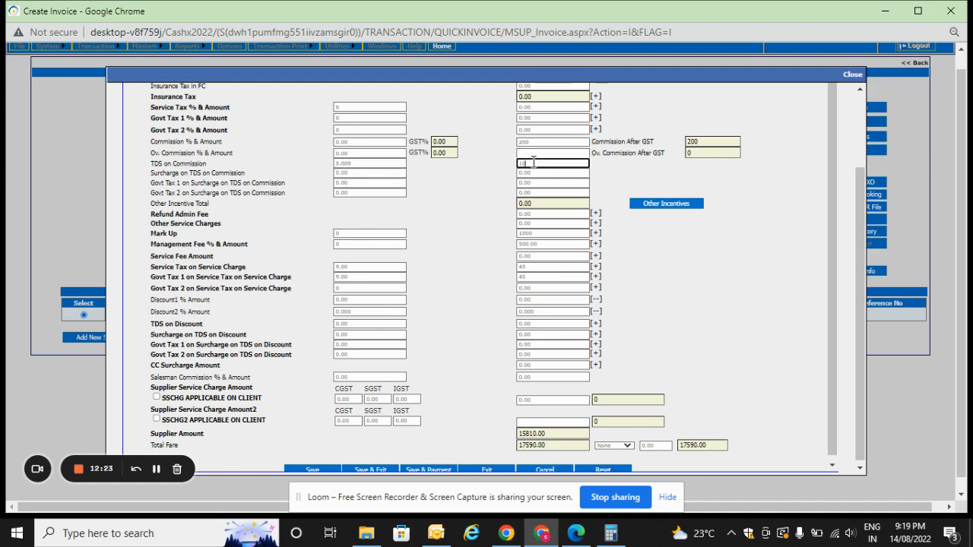
{"action": "double_click", "coordinate": [529, 433]}
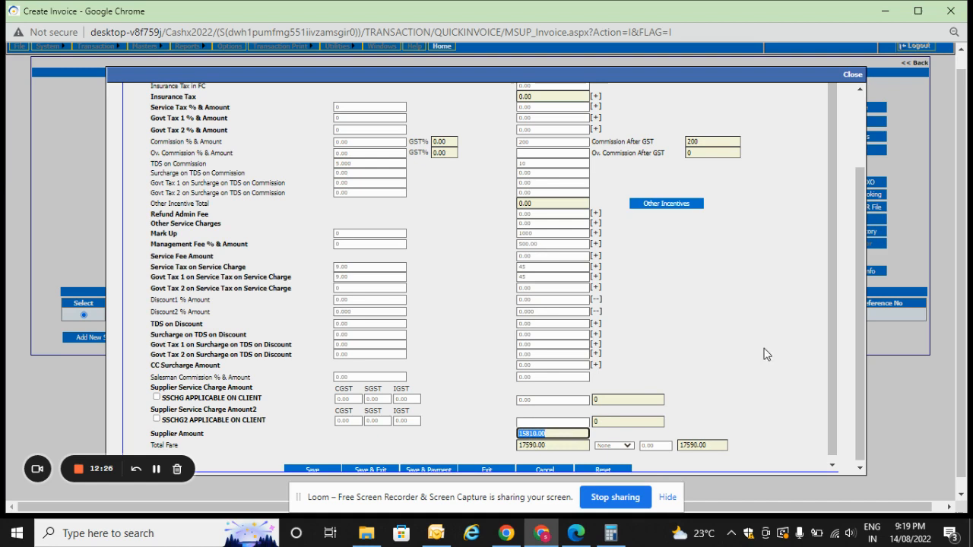
{"action": "left_click", "coordinate": [556, 438]}
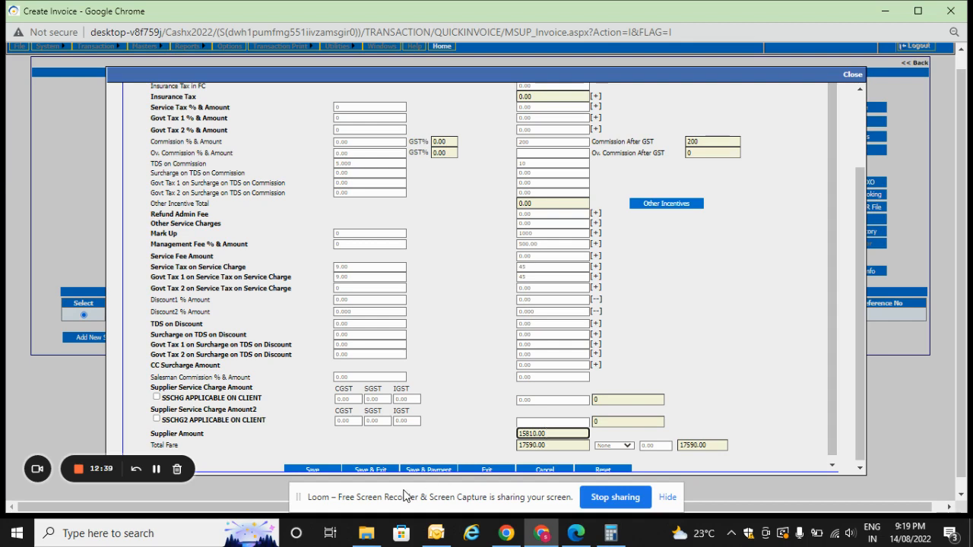
{"action": "left_click", "coordinate": [370, 468]}
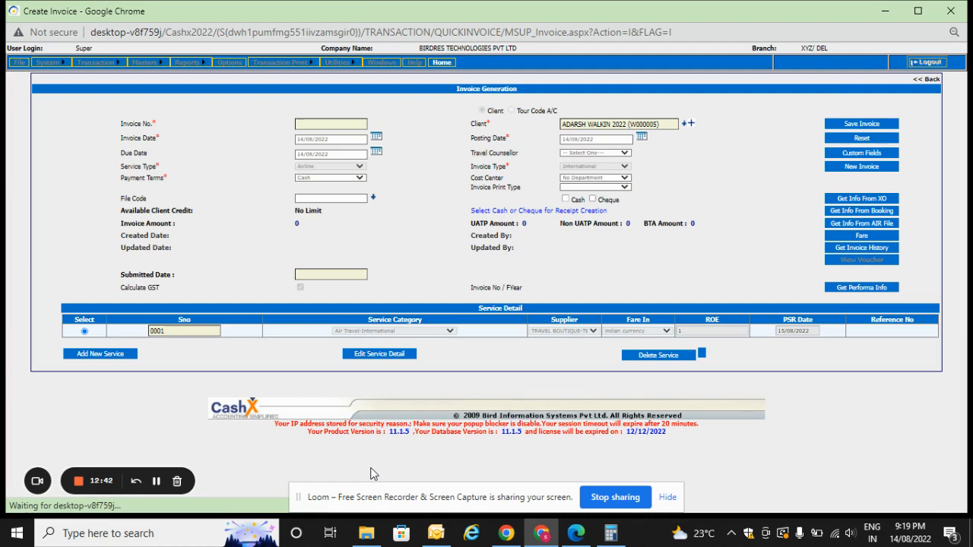
{"action": "left_click", "coordinate": [852, 124]}
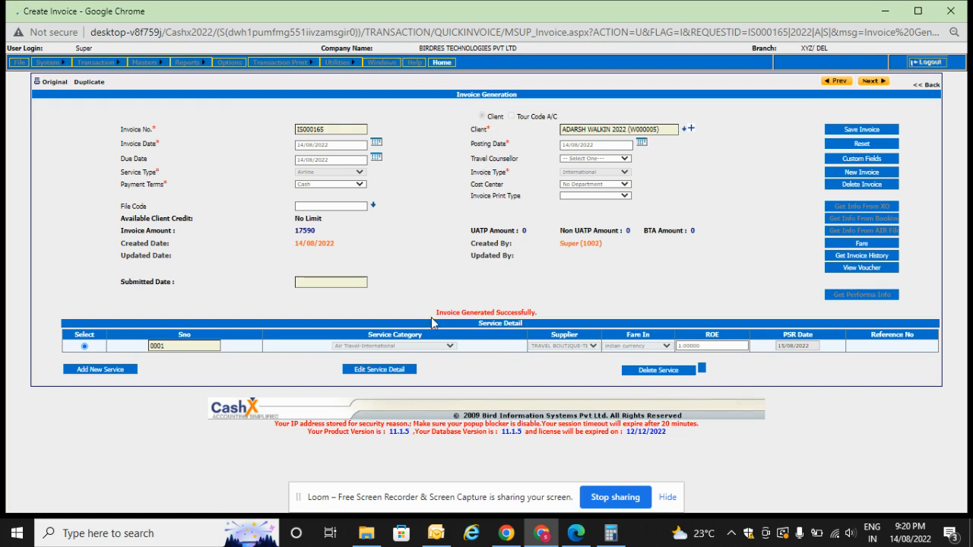
Read the invoice generation message and the assigned invoice number on the saved invoice.
{"action": "left_click_drag", "start_coordinate": [437, 313], "coordinate": [543, 316]}
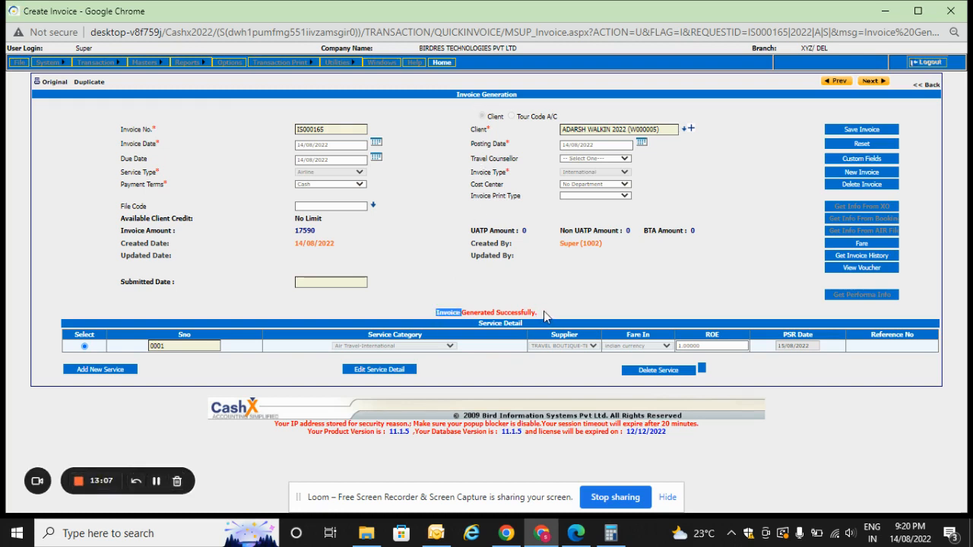
{"action": "double_click", "coordinate": [501, 313]}
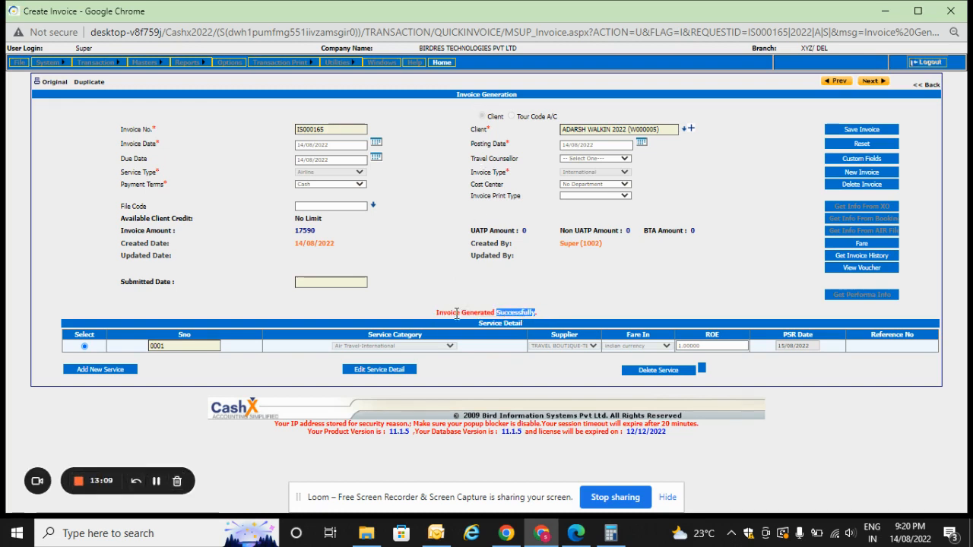
{"action": "double_click", "coordinate": [441, 311]}
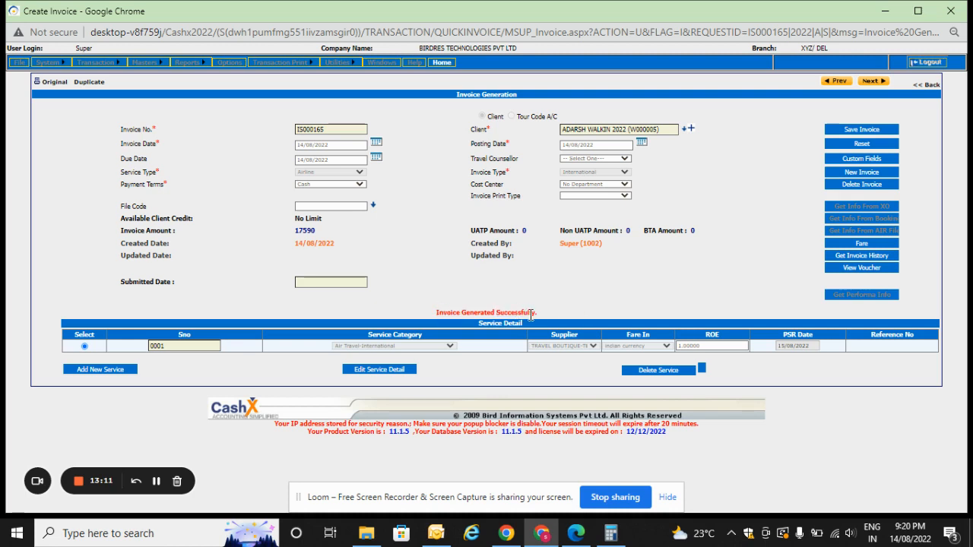
{"action": "double_click", "coordinate": [531, 314]}
{"action": "double_click", "coordinate": [458, 313]}
{"action": "double_click", "coordinate": [490, 313]}
{"action": "left_click", "coordinate": [540, 302]}
{"action": "double_click", "coordinate": [308, 130]}
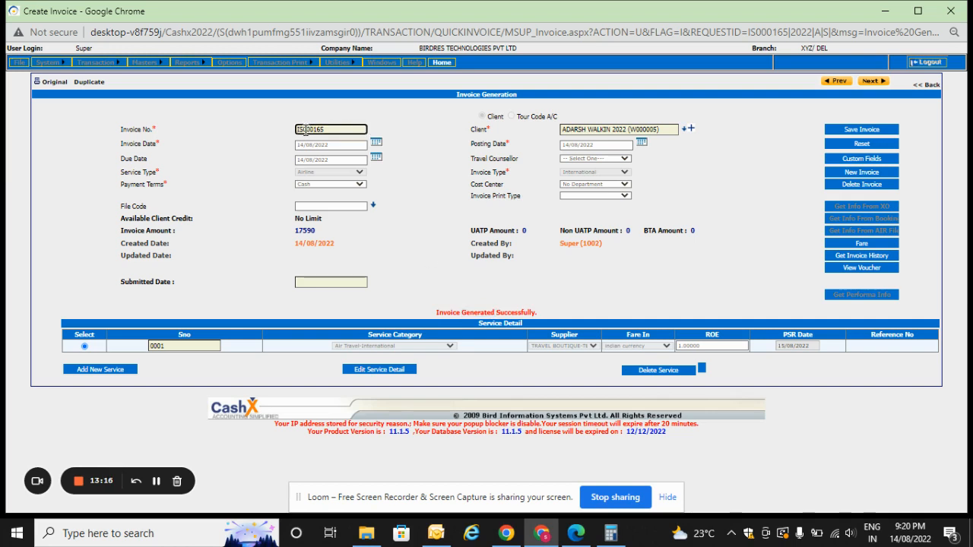
{"action": "left_click", "coordinate": [346, 127]}
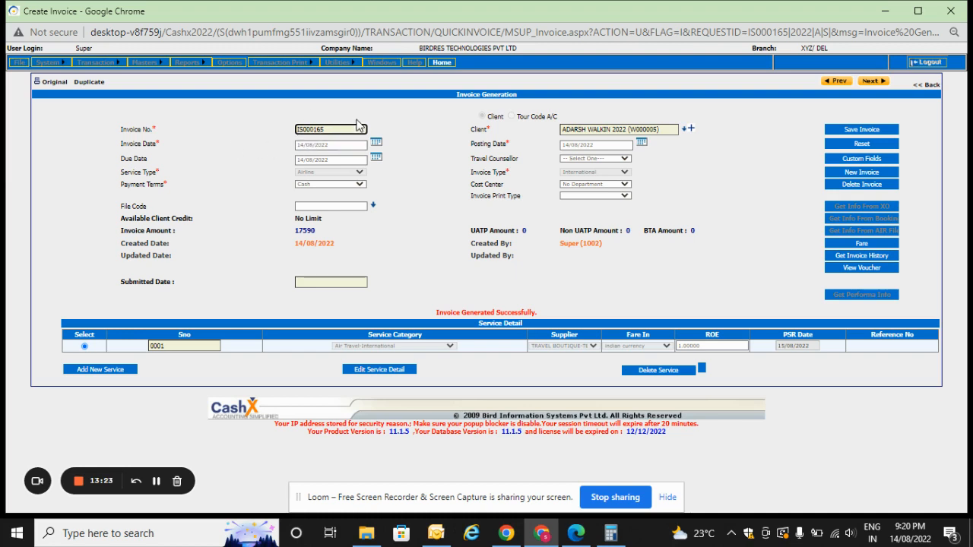
Generate the original invoice print in the 10X6 Preprinted report format, reopening the report if it stays blank.
{"action": "left_click", "coordinate": [56, 83]}
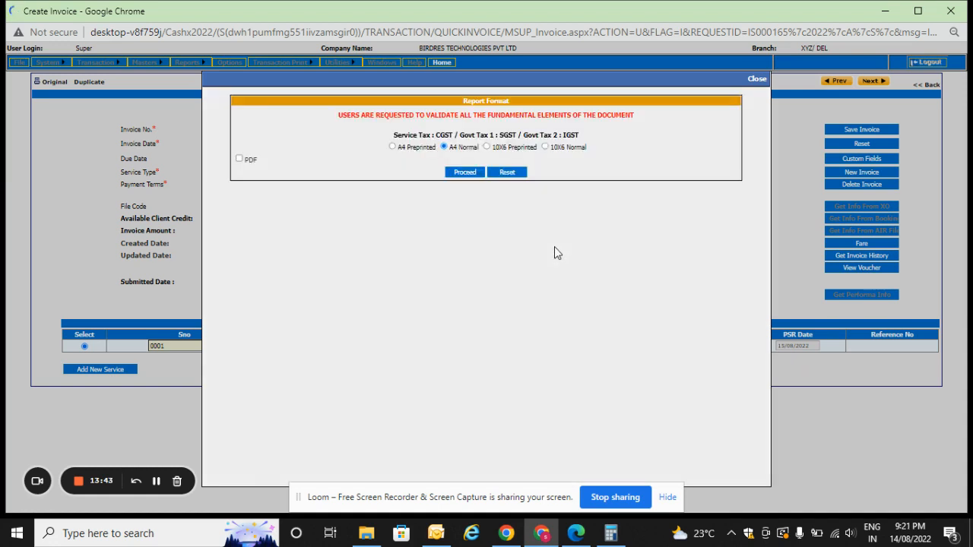
{"action": "left_click", "coordinate": [497, 146]}
{"action": "left_click", "coordinate": [464, 171]}
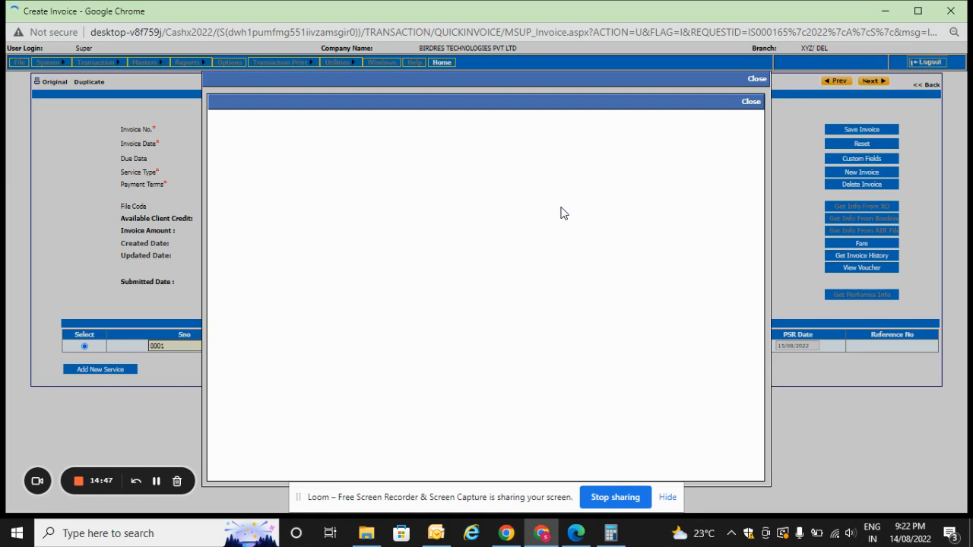
{"action": "left_click", "coordinate": [749, 104]}
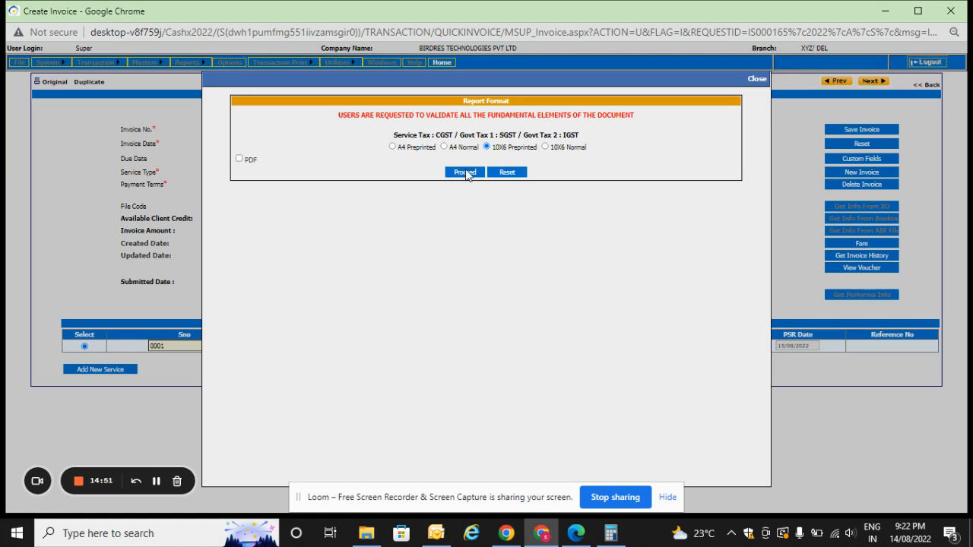
{"action": "left_click", "coordinate": [465, 172]}
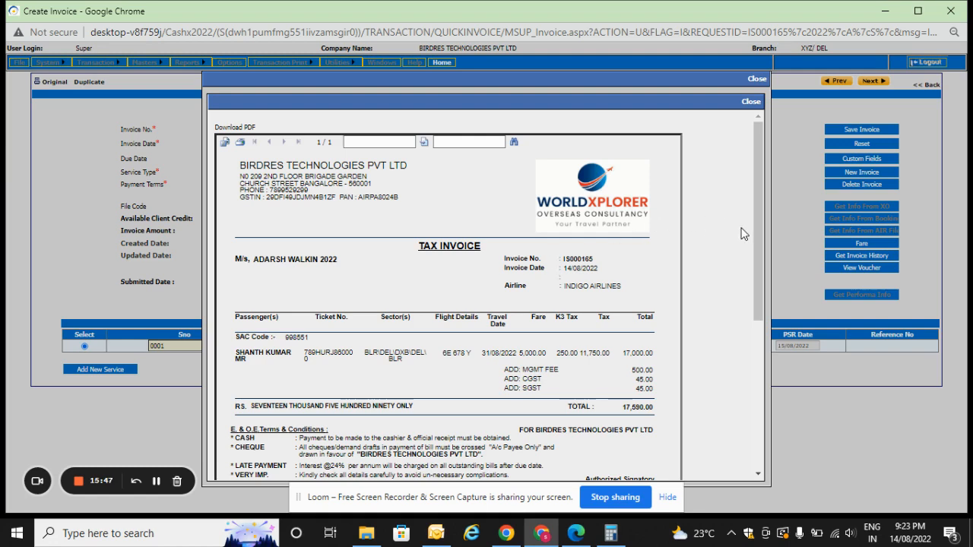
Review the company header, invoice number, passenger name and SAC code on the tax invoice.
{"action": "left_click_drag", "start_coordinate": [755, 228], "coordinate": [720, 229]}
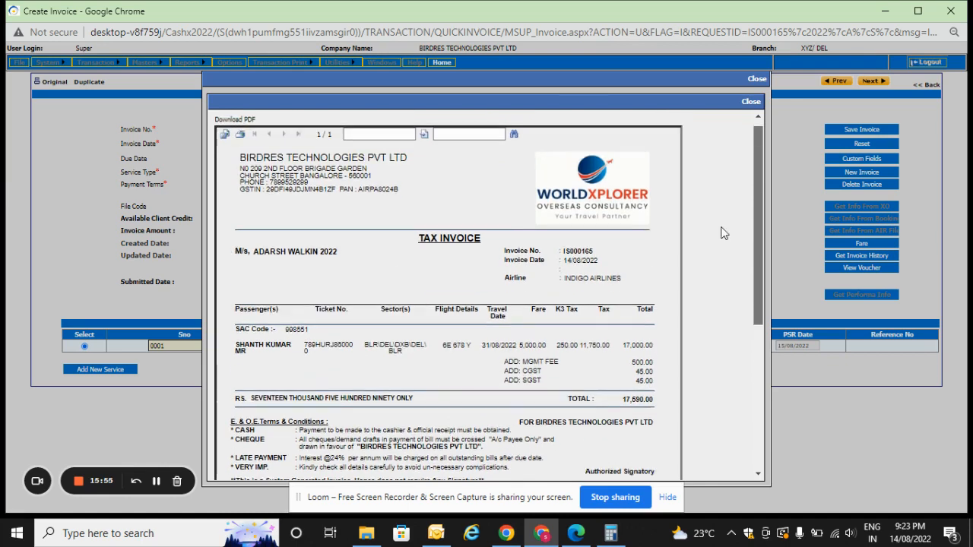
{"action": "double_click", "coordinate": [274, 168]}
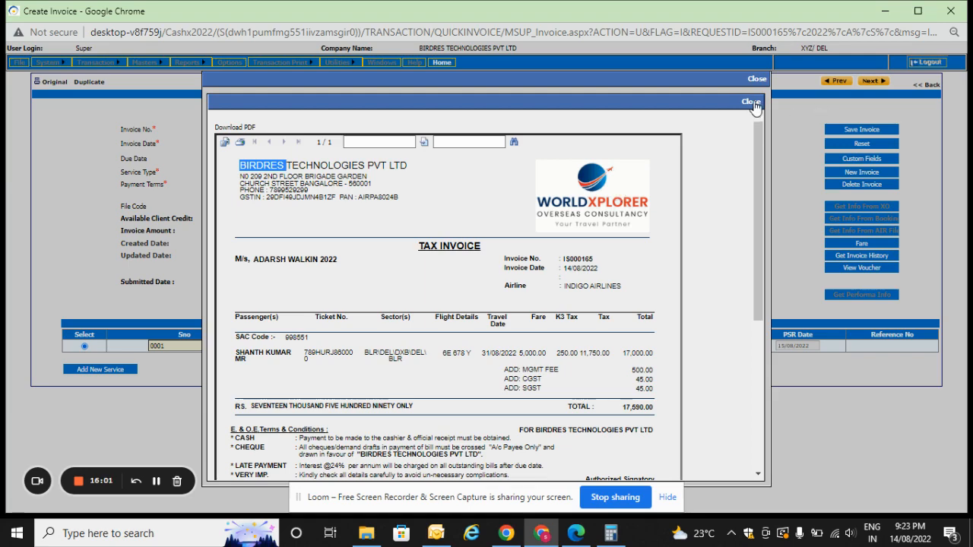
{"action": "left_click_drag", "start_coordinate": [756, 184], "coordinate": [761, 251]}
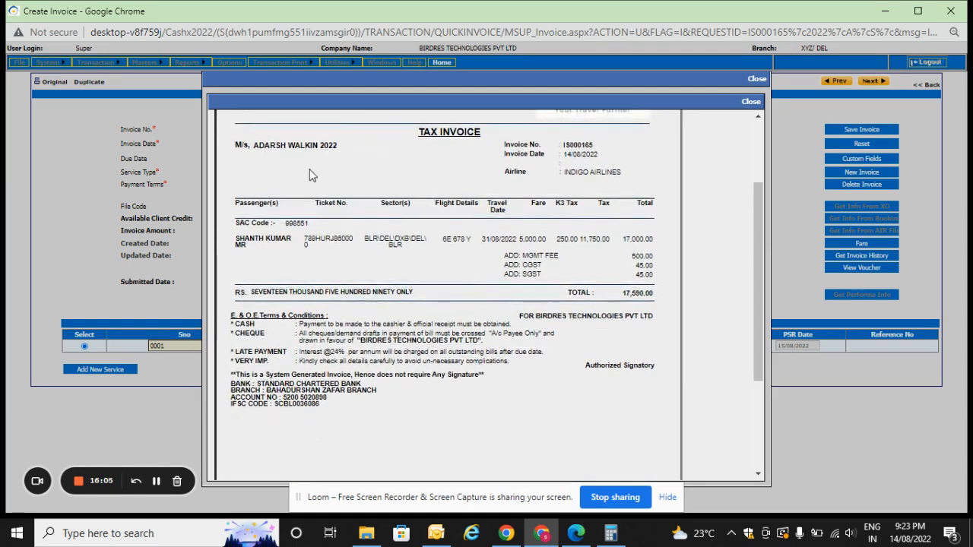
{"action": "double_click", "coordinate": [582, 144]}
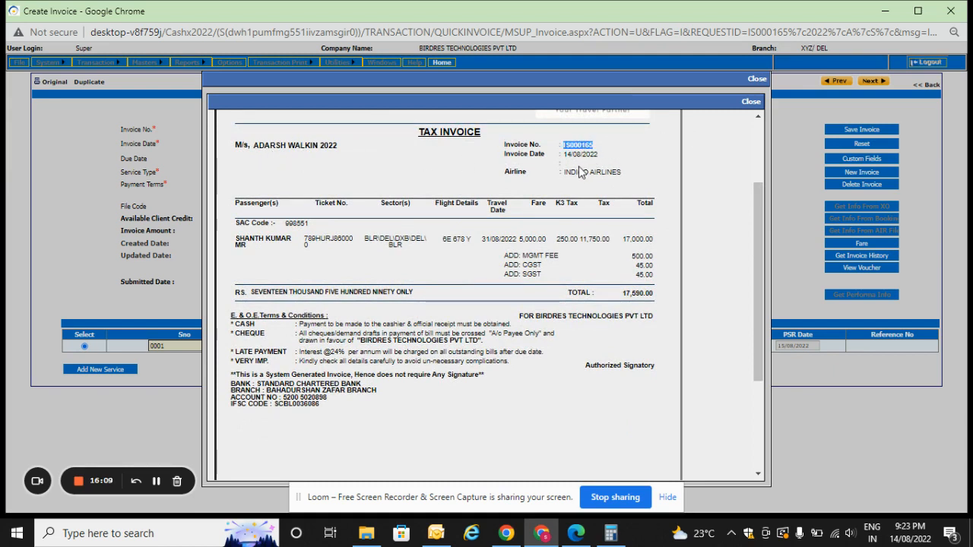
{"action": "double_click", "coordinate": [270, 240]}
{"action": "double_click", "coordinate": [296, 223]}
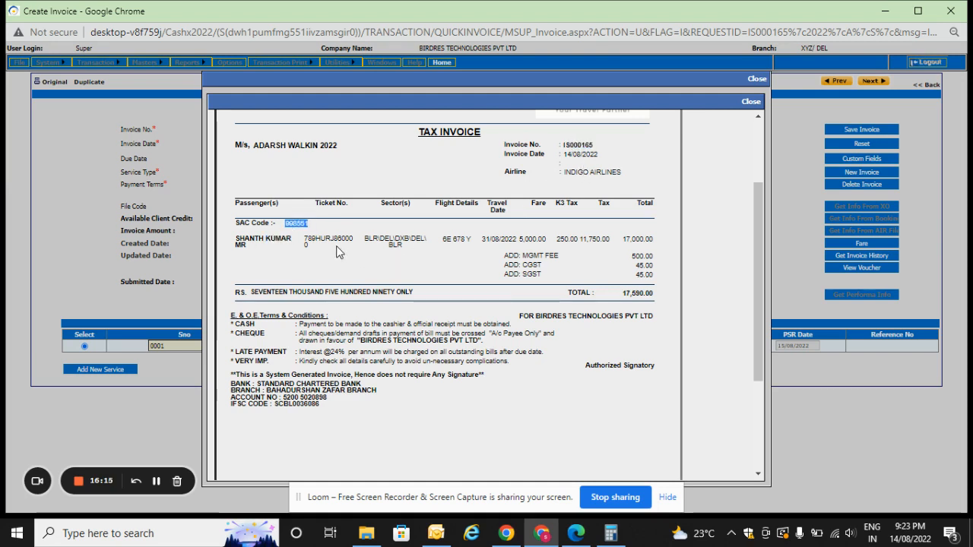
Check the sectors, ticket number, tax amount and bank details on the tax invoice.
{"action": "double_click", "coordinate": [383, 238]}
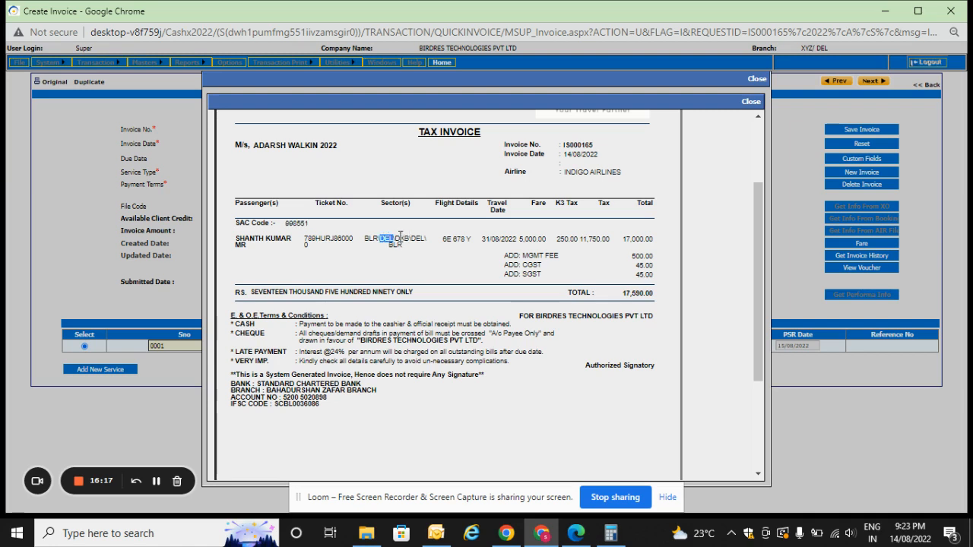
{"action": "double_click", "coordinate": [338, 239]}
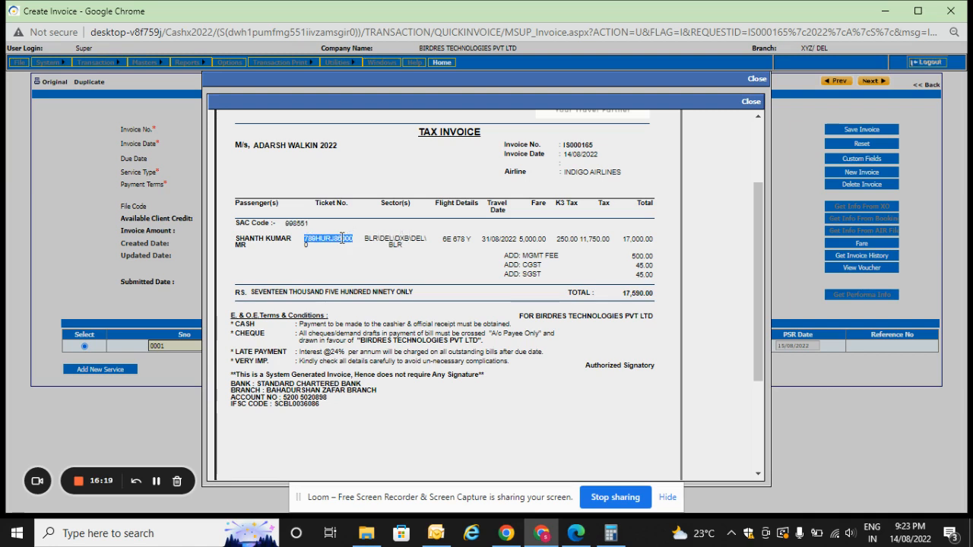
{"action": "left_click", "coordinate": [342, 238]}
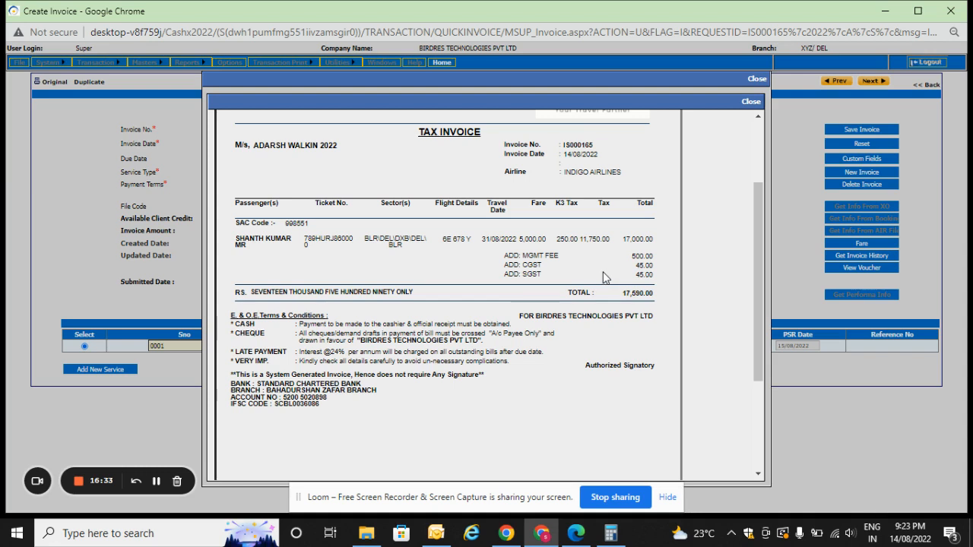
{"action": "double_click", "coordinate": [586, 238]}
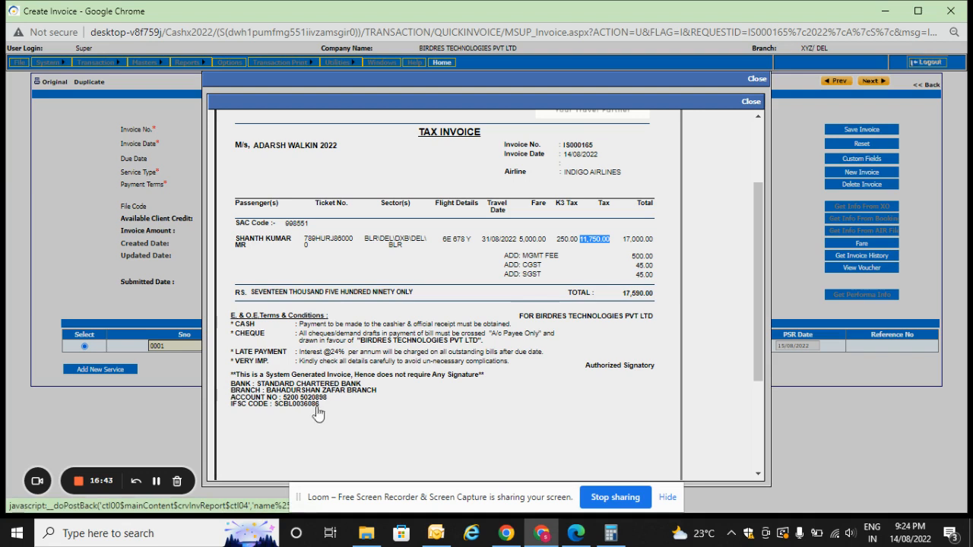
{"action": "mouse_move", "coordinate": [334, 403]}
{"action": "left_mouse_down"}
{"action": "mouse_move", "coordinate": [236, 400]}
{"action": "mouse_move", "coordinate": [283, 396]}
{"action": "mouse_move", "coordinate": [258, 384]}
{"action": "mouse_move", "coordinate": [328, 403]}
{"action": "left_mouse_up"}
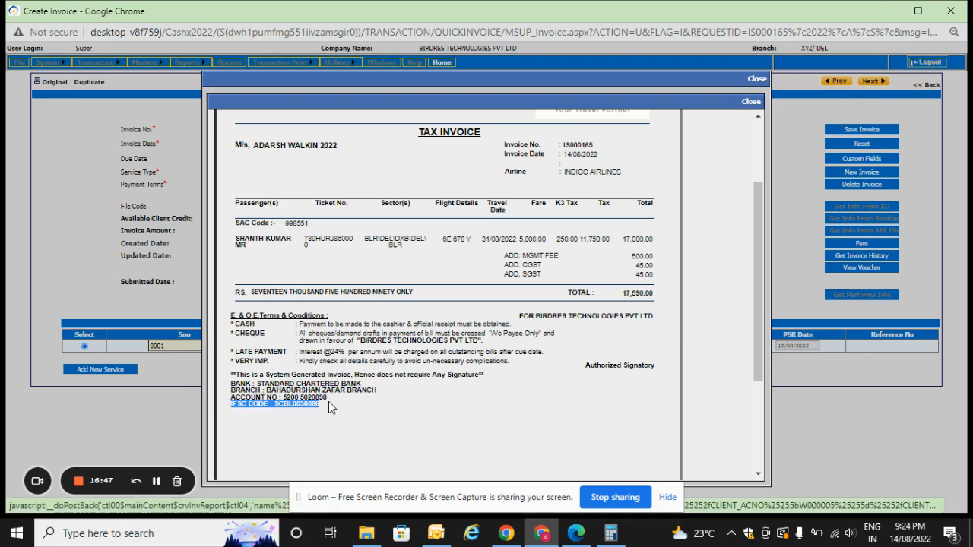
{"action": "left_click", "coordinate": [328, 403]}
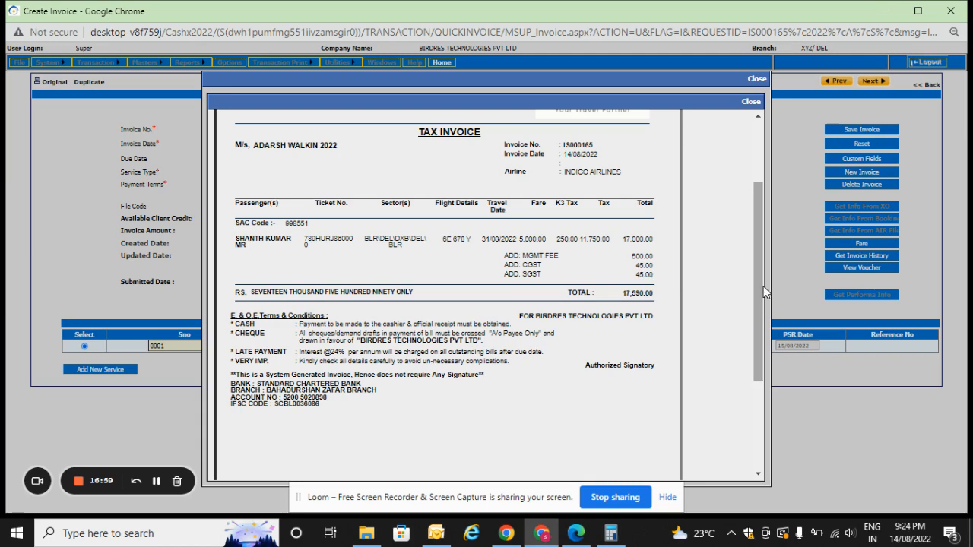
Export all pages of the tax invoice report in Acrobat Format (PDF).
{"action": "left_click_drag", "start_coordinate": [764, 292], "coordinate": [766, 236]}
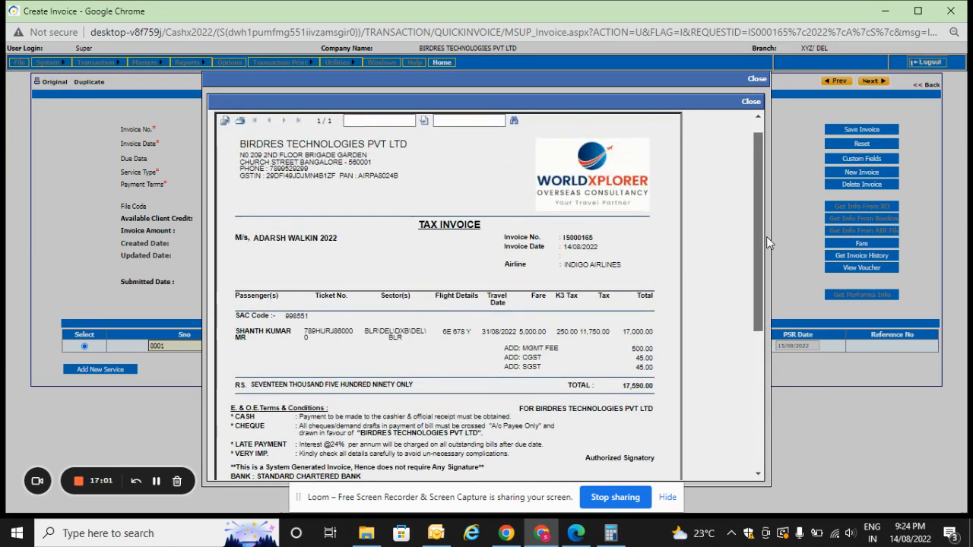
{"action": "left_click", "coordinate": [225, 122]}
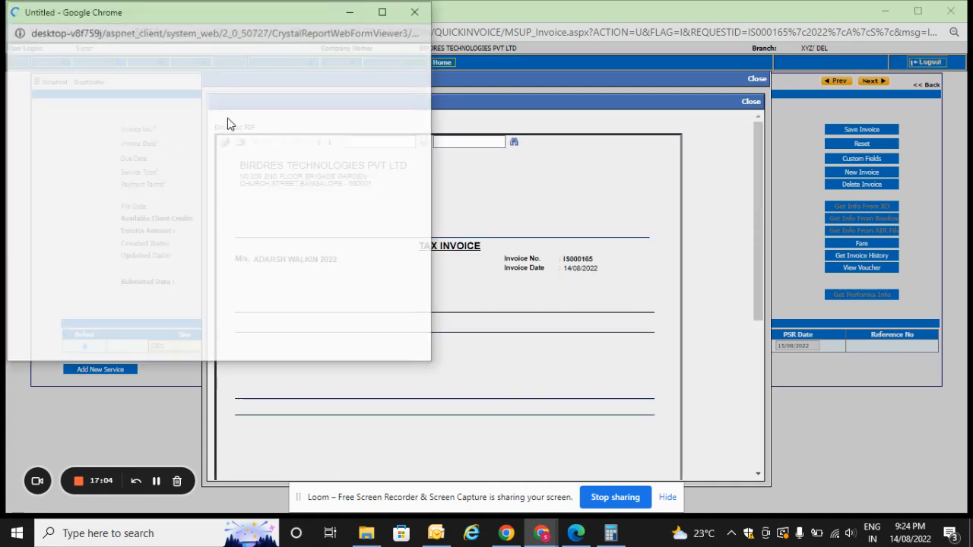
{"action": "left_click", "coordinate": [259, 118]}
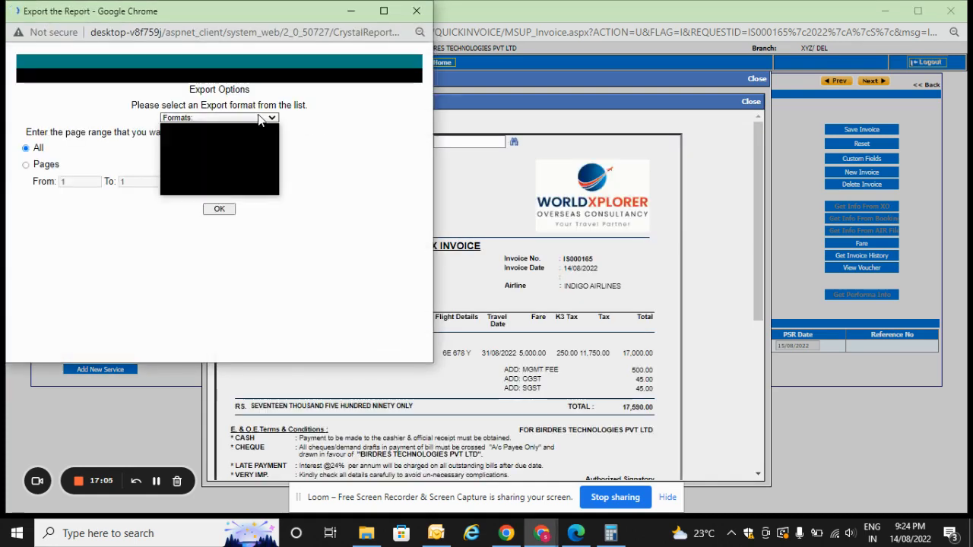
{"action": "left_click_drag", "start_coordinate": [293, 24], "coordinate": [440, 38]}
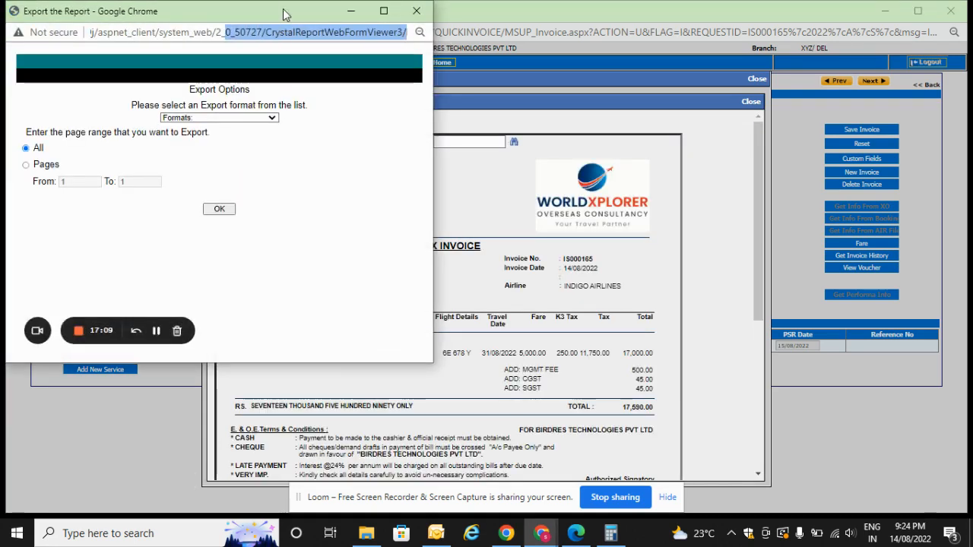
{"action": "left_click_drag", "start_coordinate": [283, 14], "coordinate": [586, 39]}
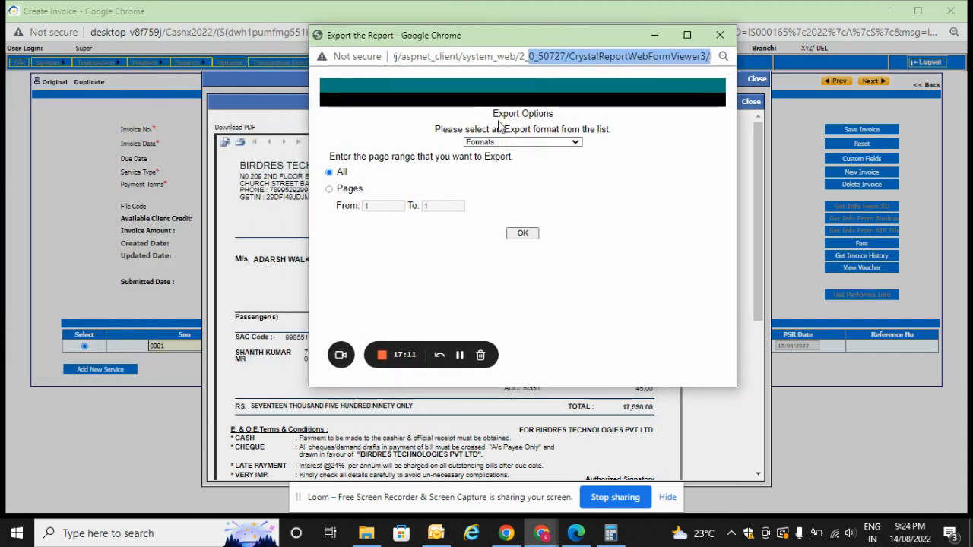
{"action": "left_click", "coordinate": [541, 142]}
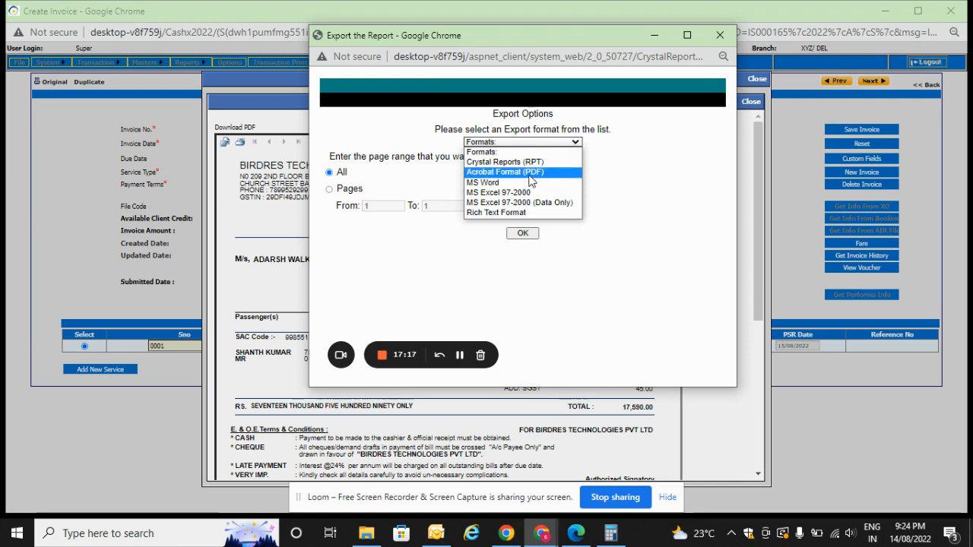
{"action": "left_click", "coordinate": [529, 175]}
{"action": "left_click", "coordinate": [517, 234]}
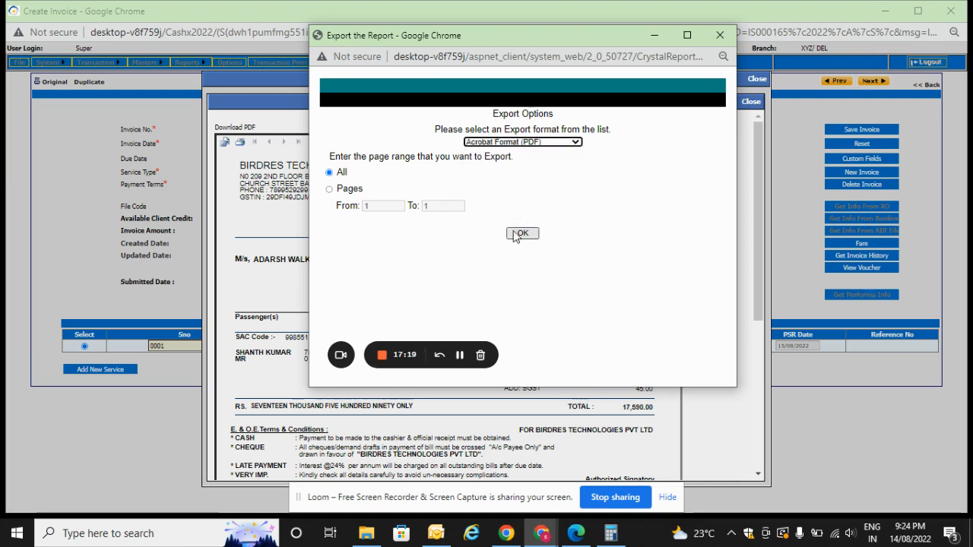
{"action": "left_click", "coordinate": [534, 234]}
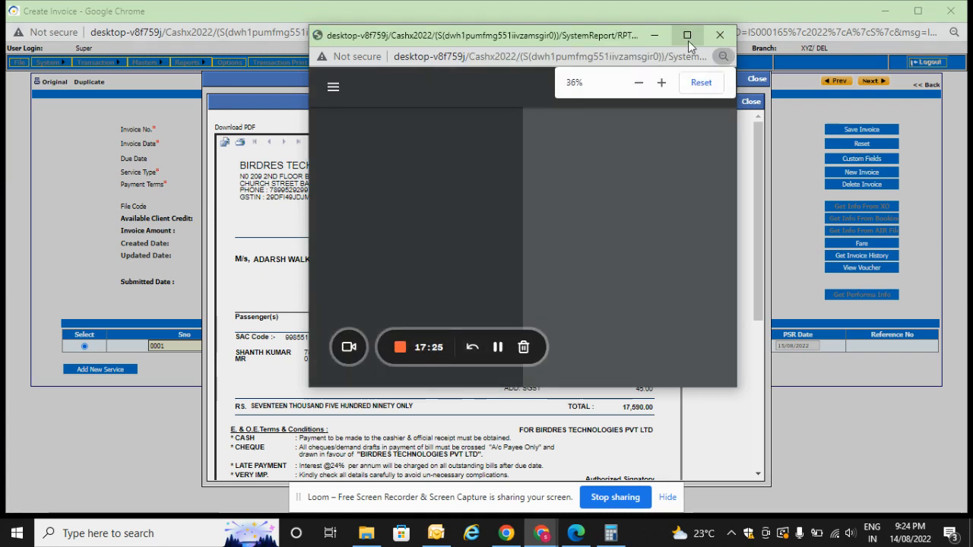
Maximize the exported PDF, enlarge it to 80% and check the invoice number.
{"action": "left_click", "coordinate": [686, 35]}
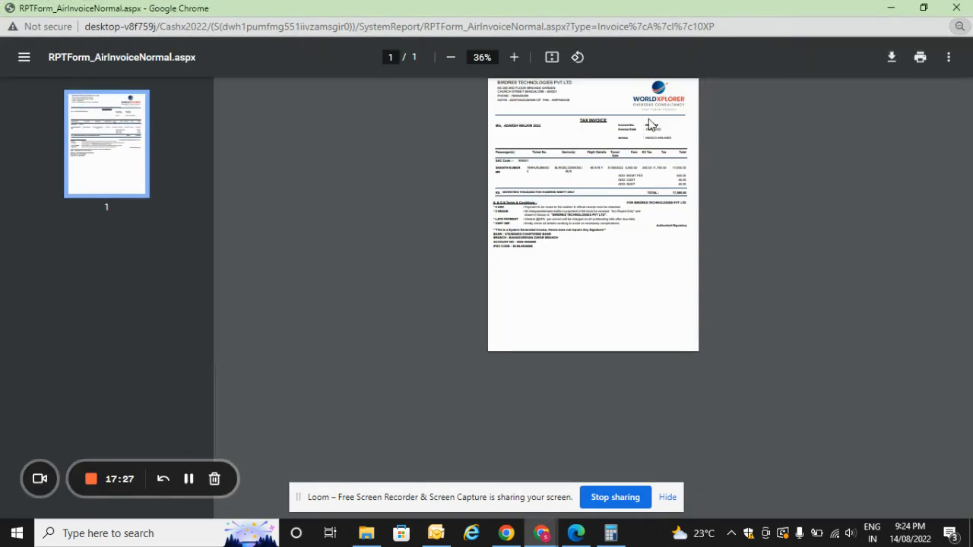
{"action": "scroll", "coordinate": [650, 124], "scroll_direction": "up", "scroll_amount": 3}
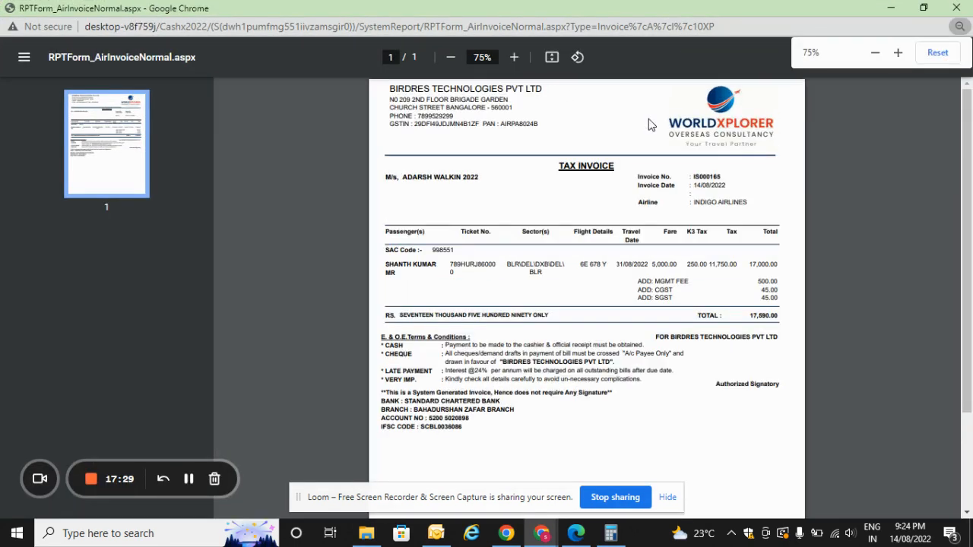
{"action": "scroll", "coordinate": [649, 124], "scroll_direction": "up", "scroll_amount": 1}
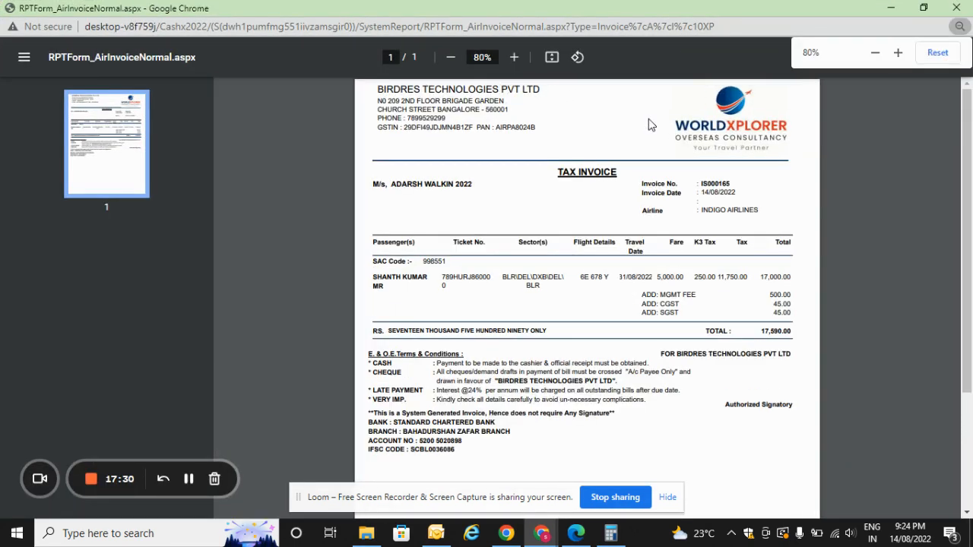
{"action": "double_click", "coordinate": [716, 184]}
{"action": "key", "text": "ctrl+c"}
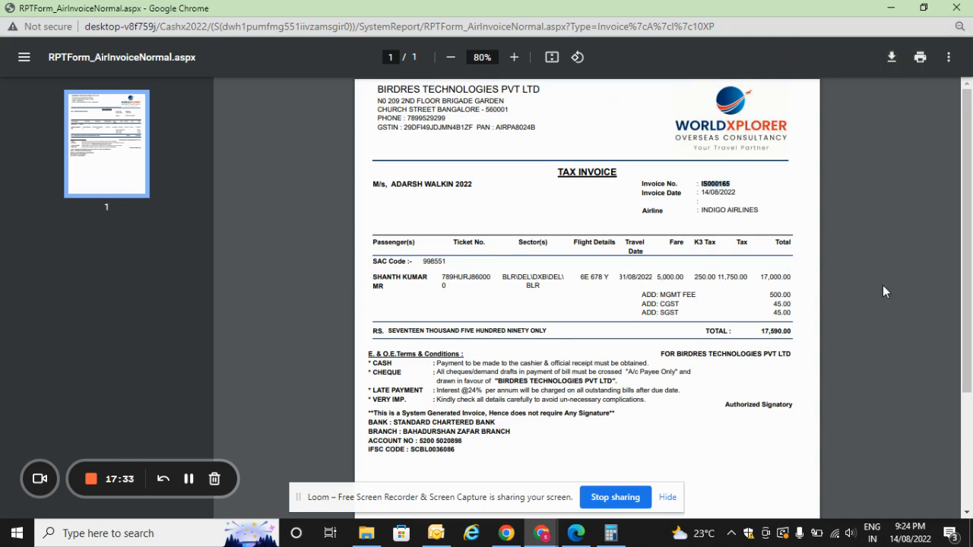
Save the exported tax invoice PDF in the current invoice folder under the file name IS000165.
{"action": "left_click", "coordinate": [399, 153]}
{"action": "key", "text": "ctrl+s"}
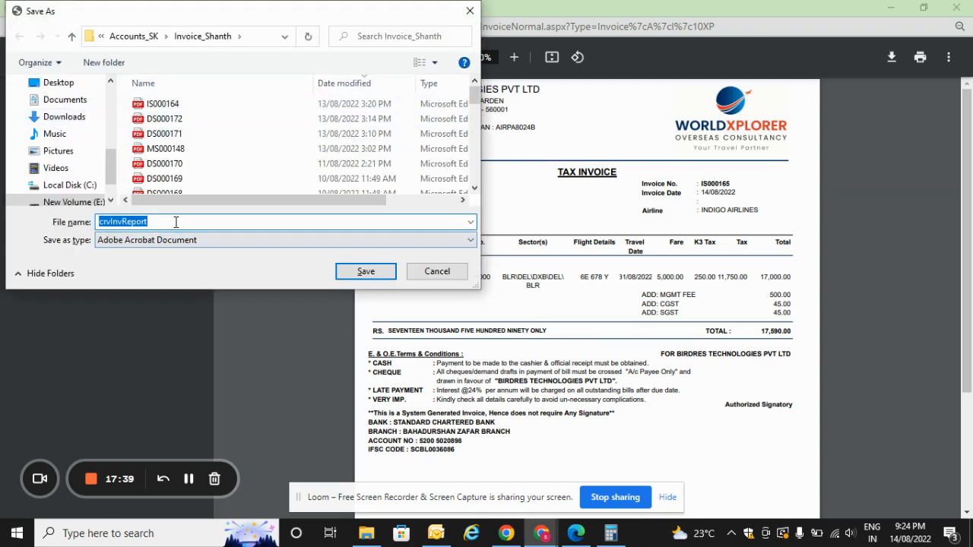
{"action": "key", "text": "ctrl+v"}
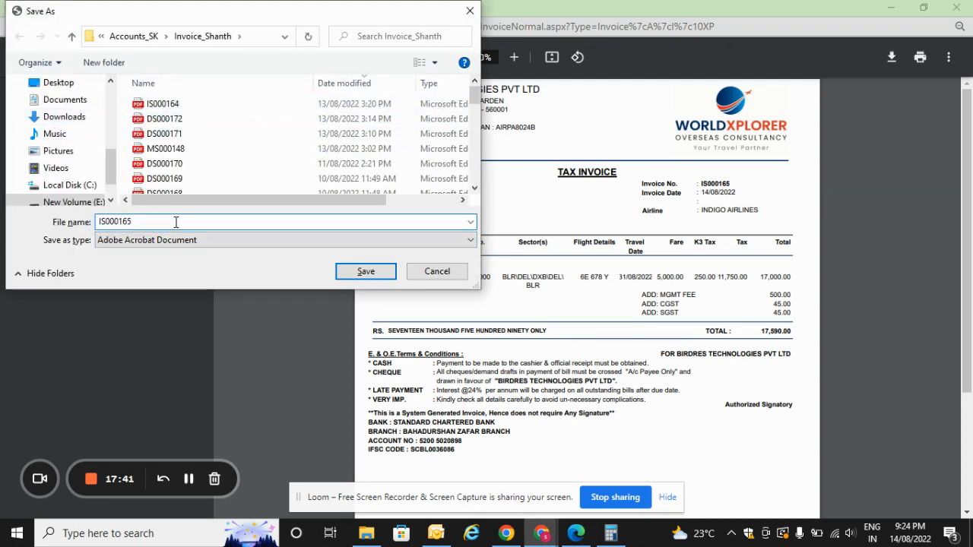
{"action": "left_click", "coordinate": [366, 271]}
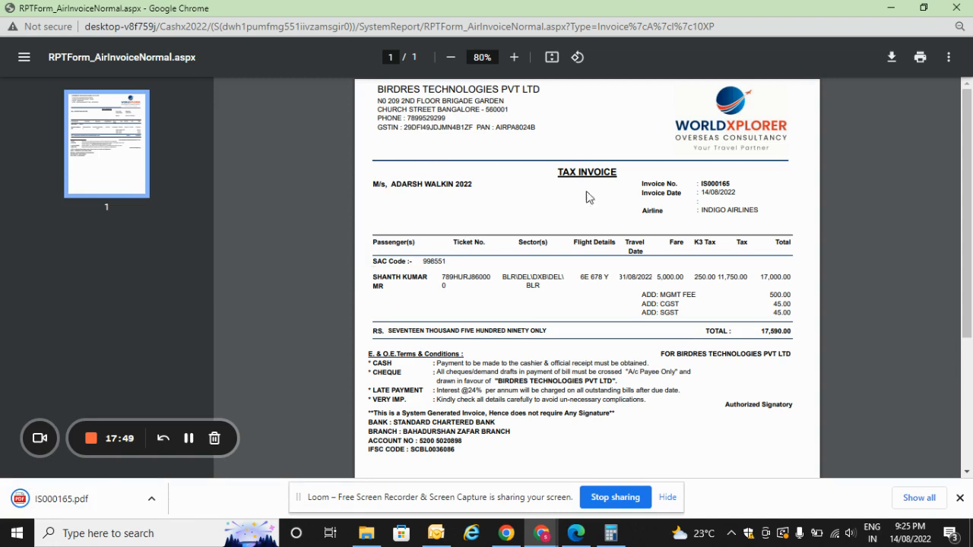
Show the downloaded IS000165.pdf in its folder and maximize the File Explorer window.
{"action": "left_click", "coordinate": [155, 501]}
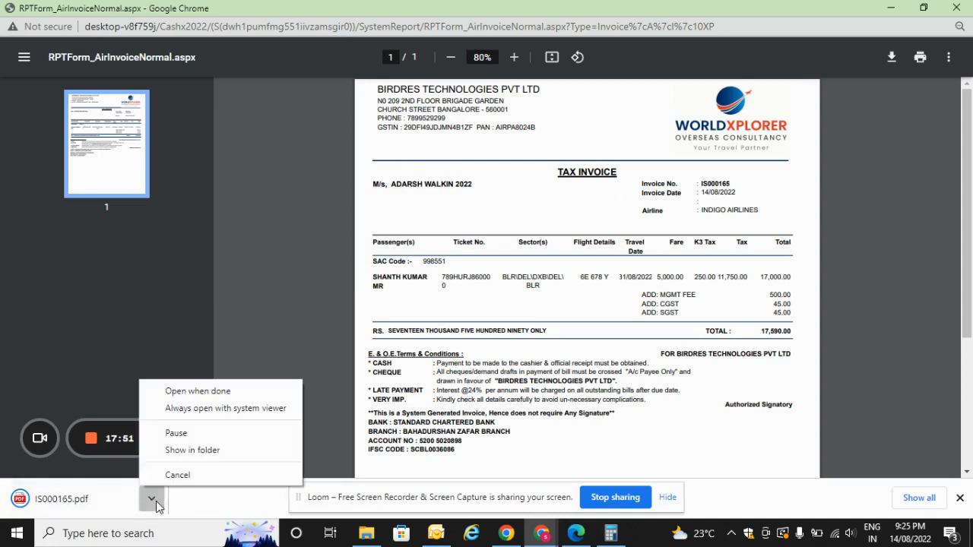
{"action": "left_click", "coordinate": [225, 451]}
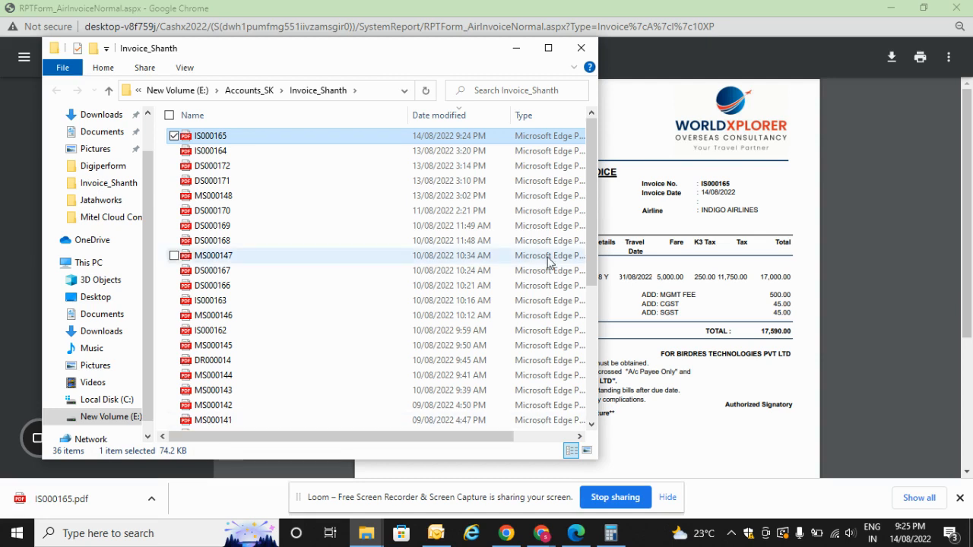
{"action": "left_click", "coordinate": [547, 49]}
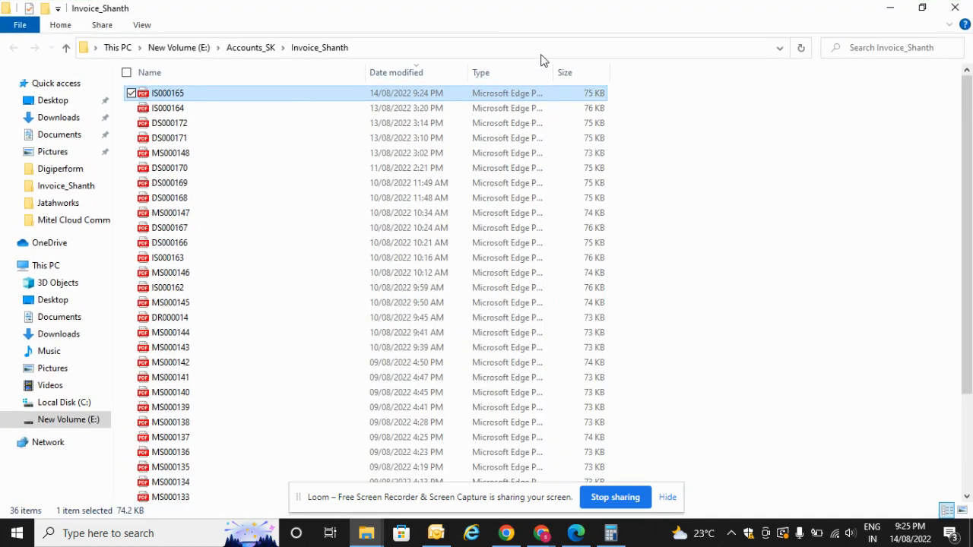